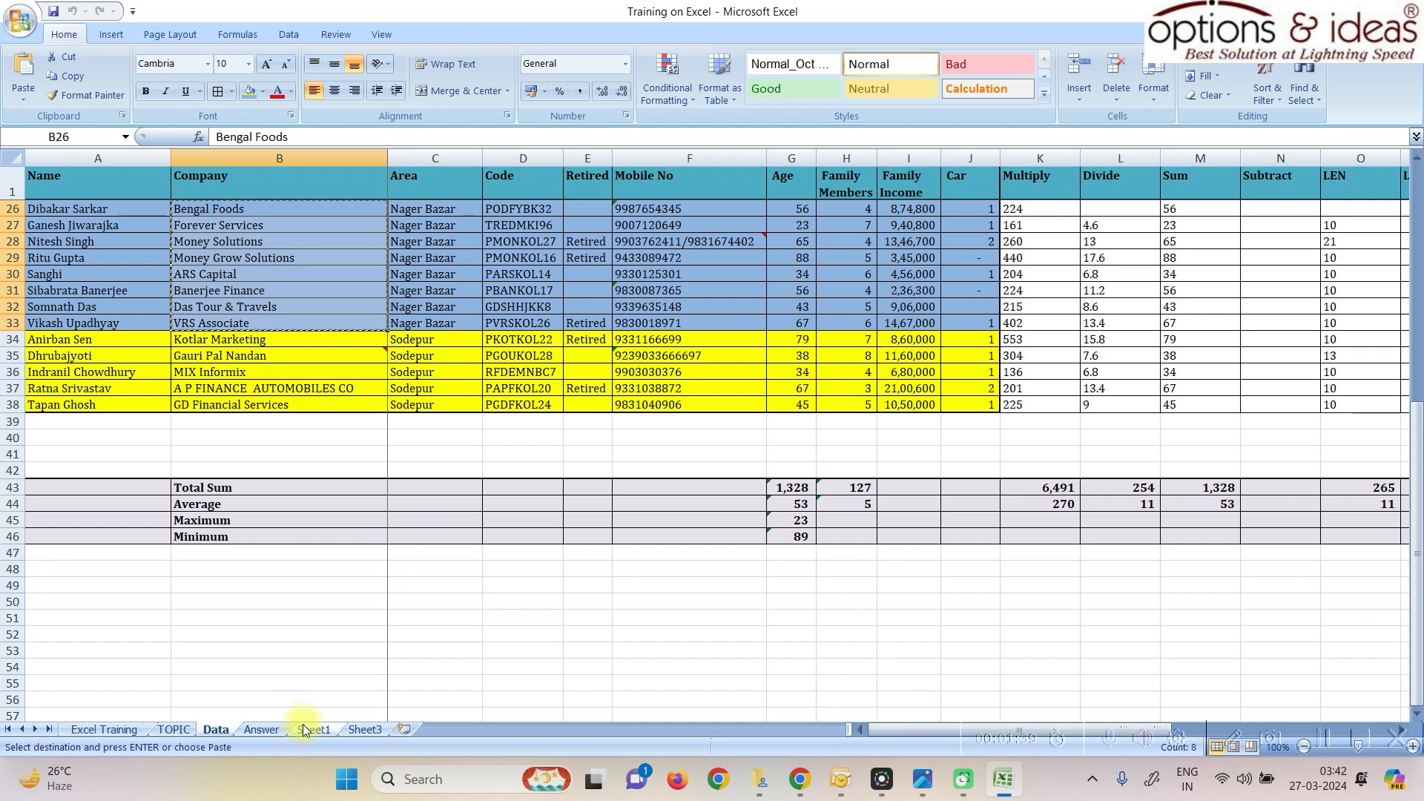
# Step: Paste the copied company names into Sheet1 starting at cell A1 and autofit the width of column A
pyautogui.rightClick(66, 180)
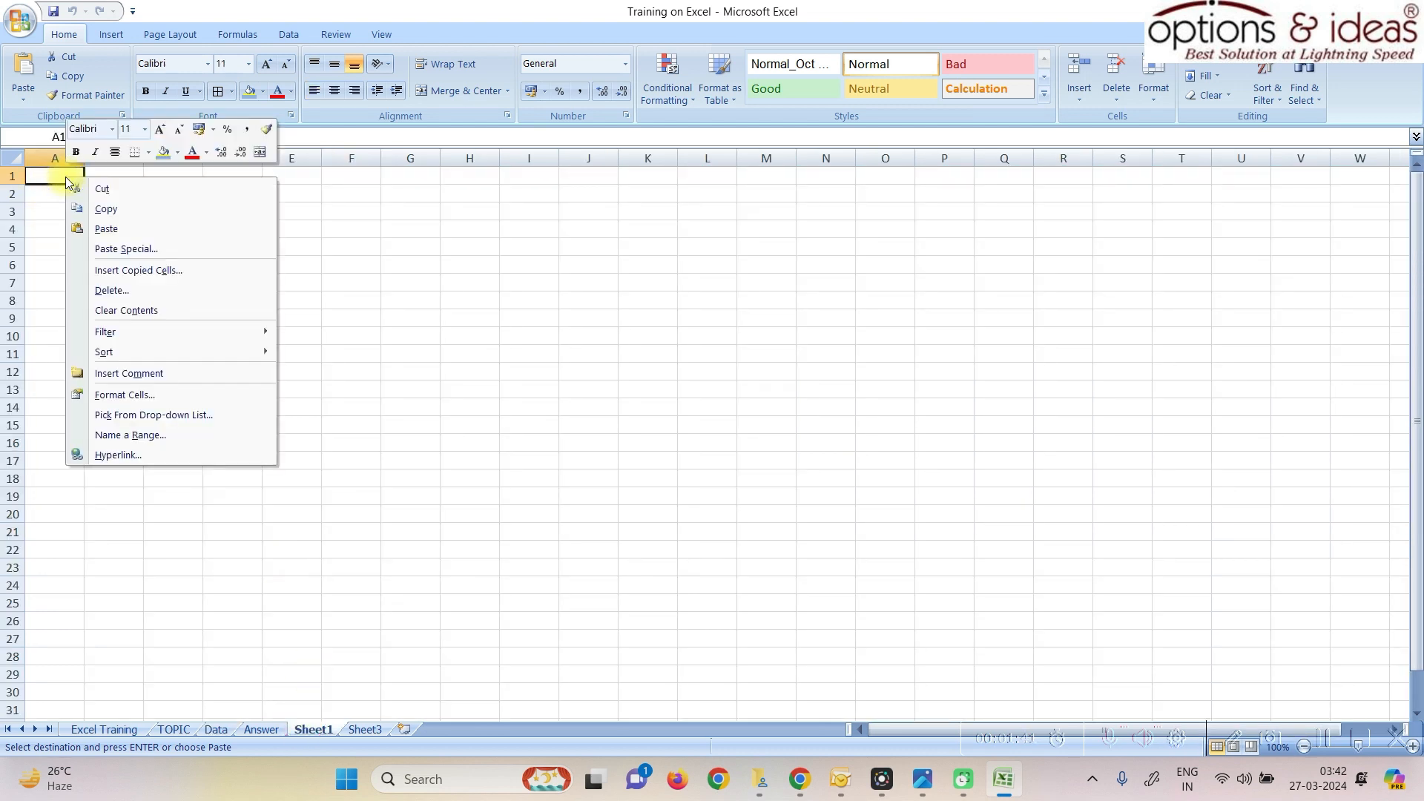
pyautogui.click(114, 231)
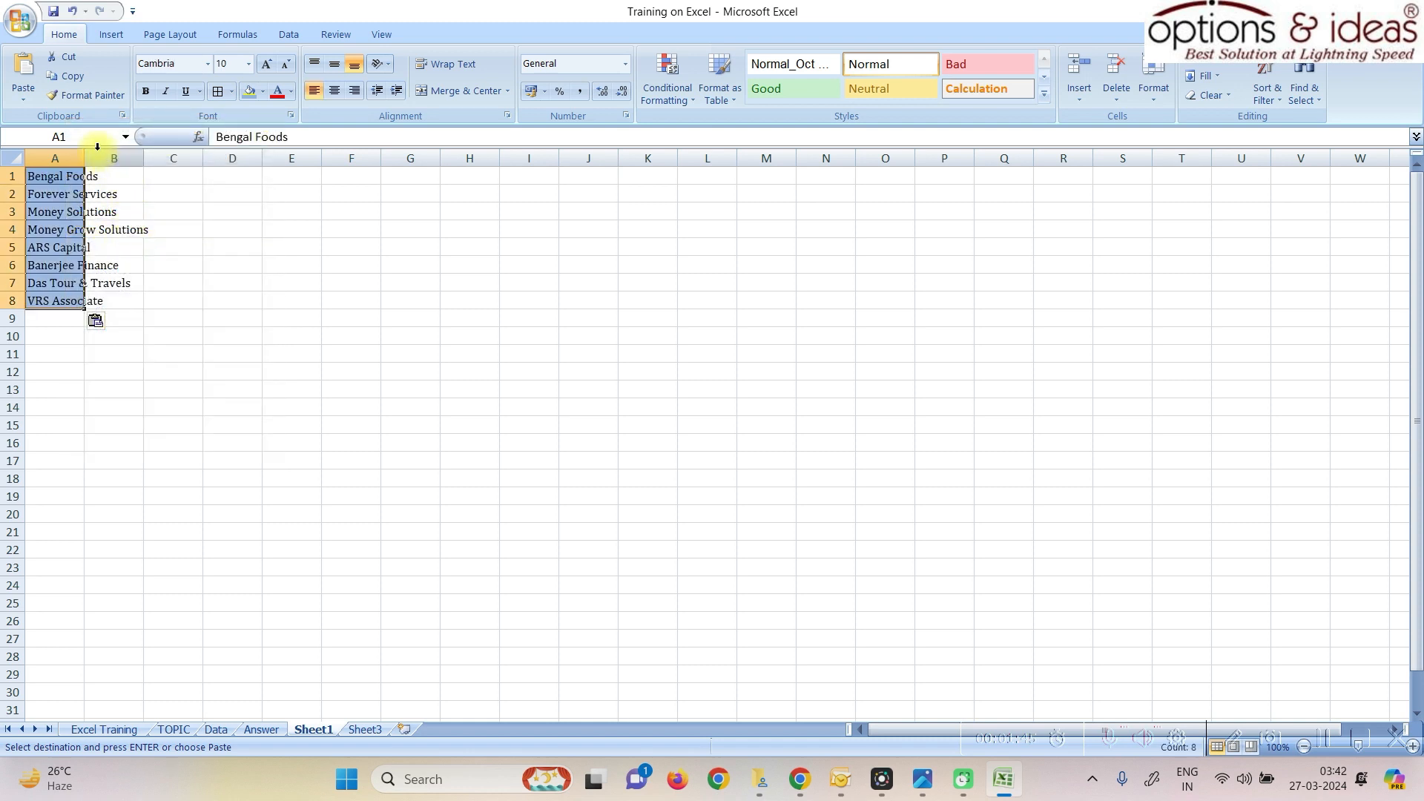
pyautogui.doubleClick(82, 152)
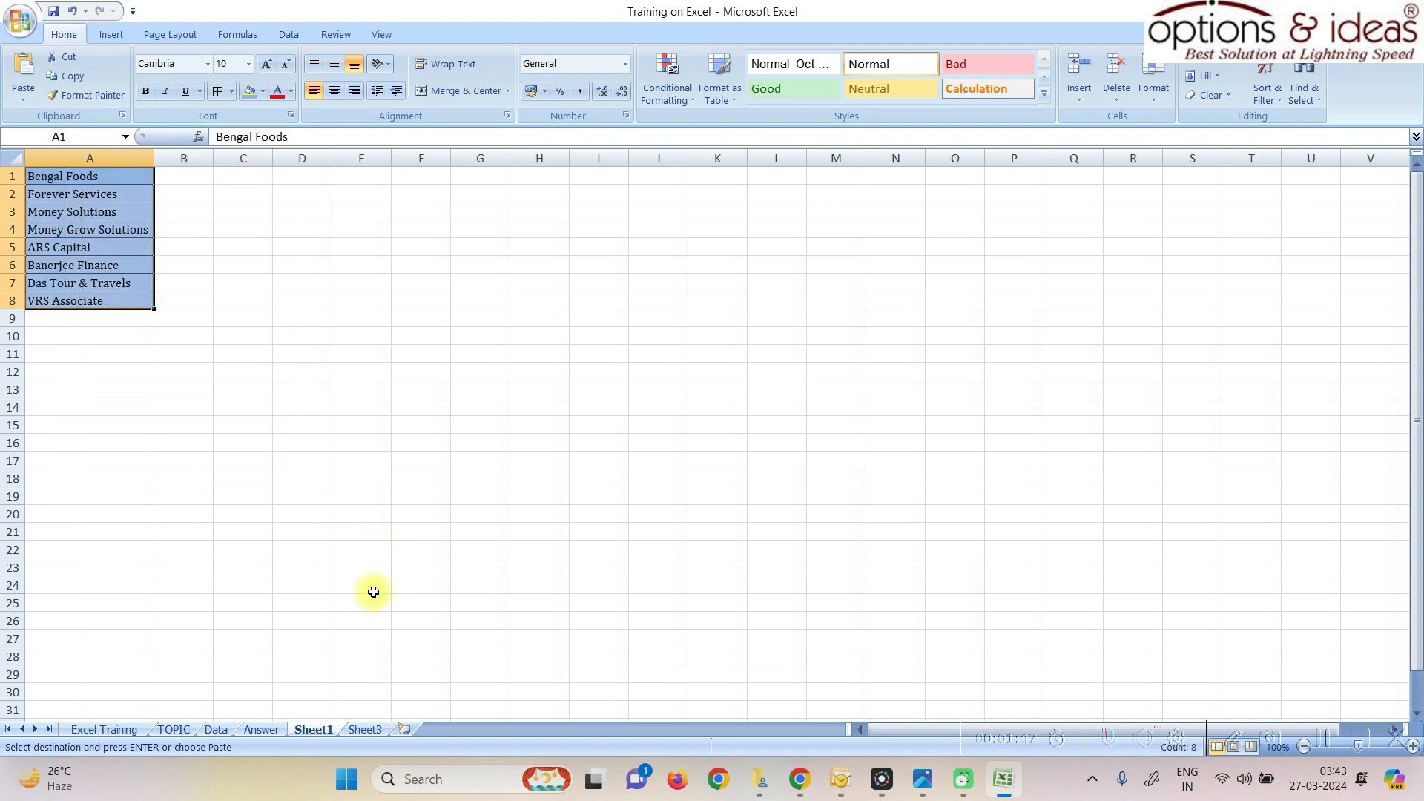
# Step: Cut the company names in B26:B33 of the Data sheet and paste them into Sheet1 starting at cell A10
pyautogui.click(261, 729)
pyautogui.click(216, 729)
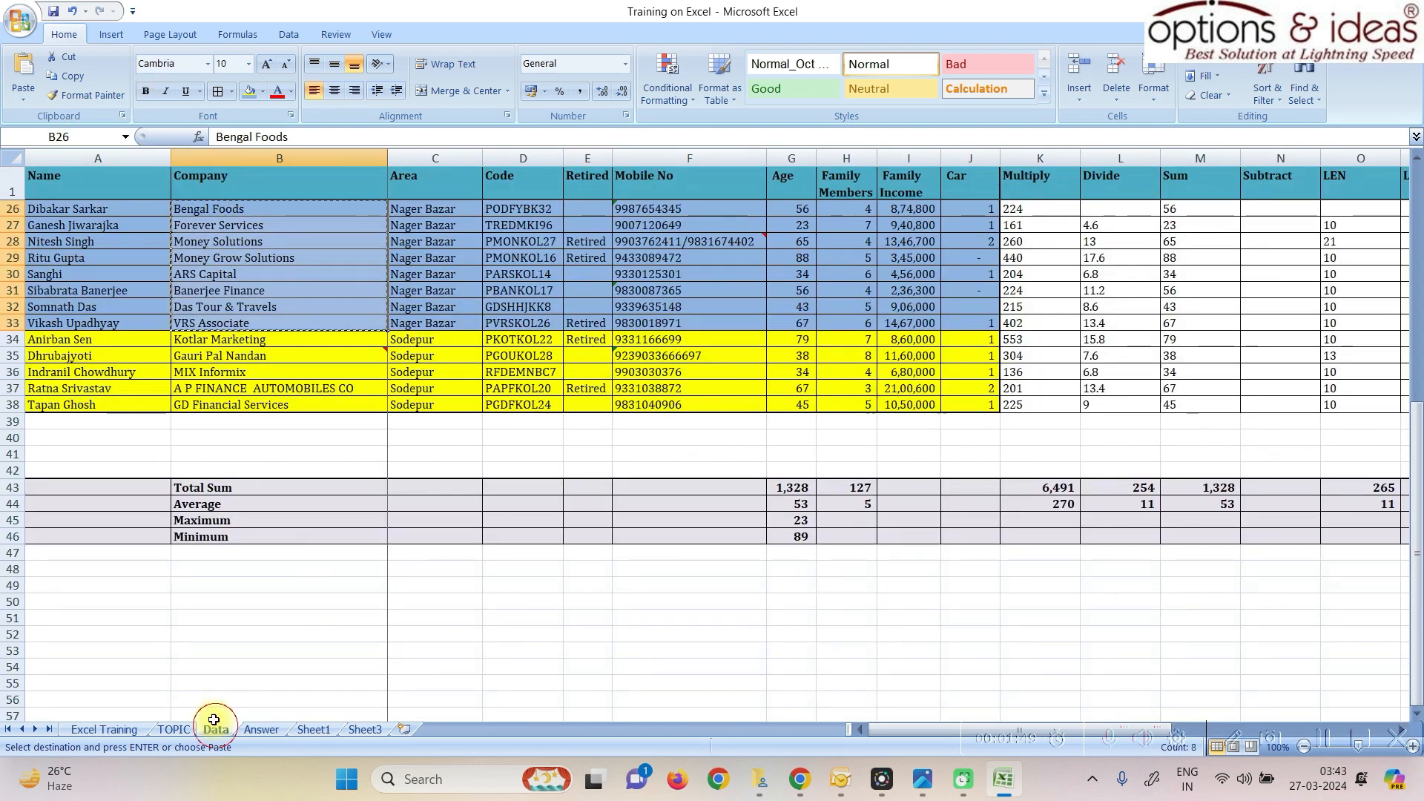
pyautogui.scroll(2, 279, 268)
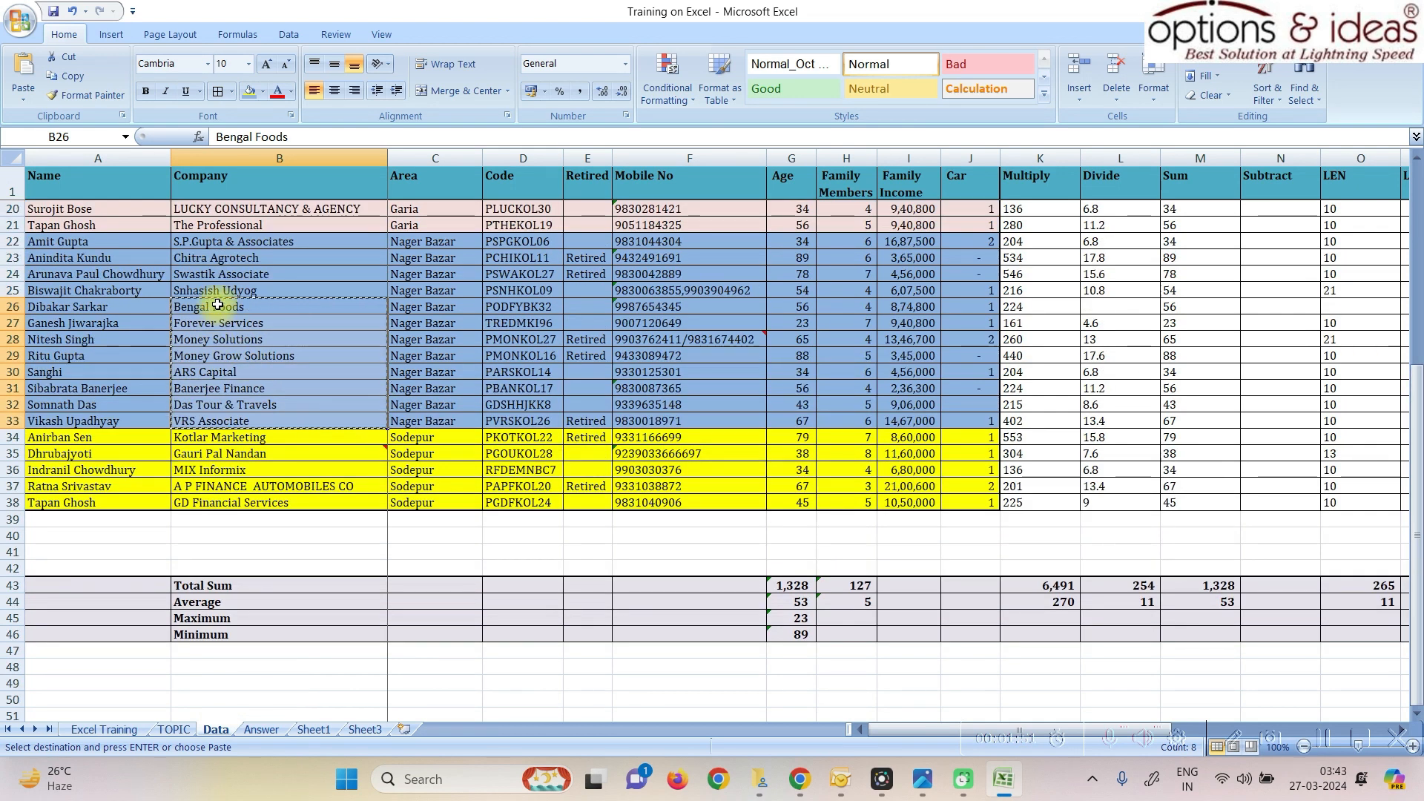
pyautogui.moveTo(222, 304); pyautogui.dragTo(361, 421)
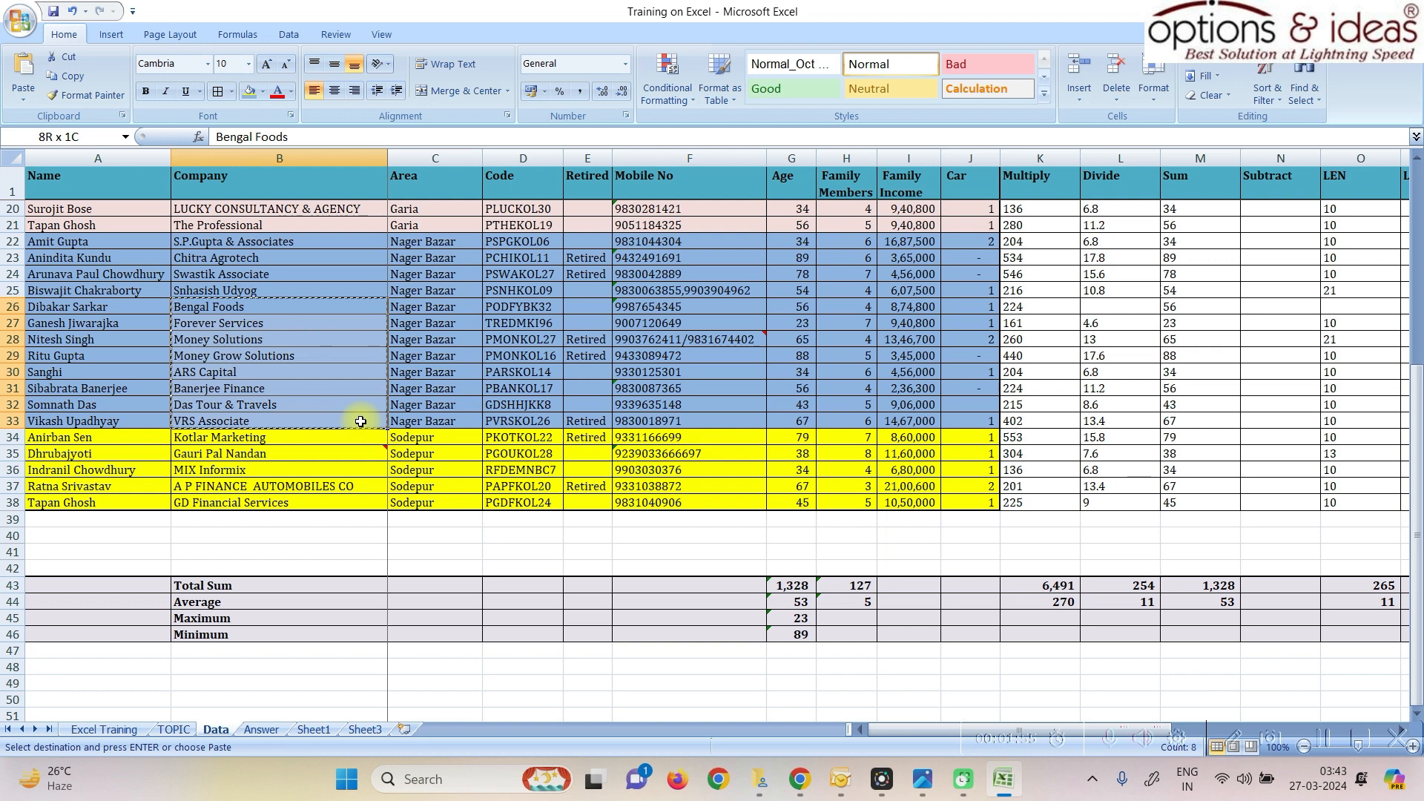
pyautogui.rightClick(342, 359)
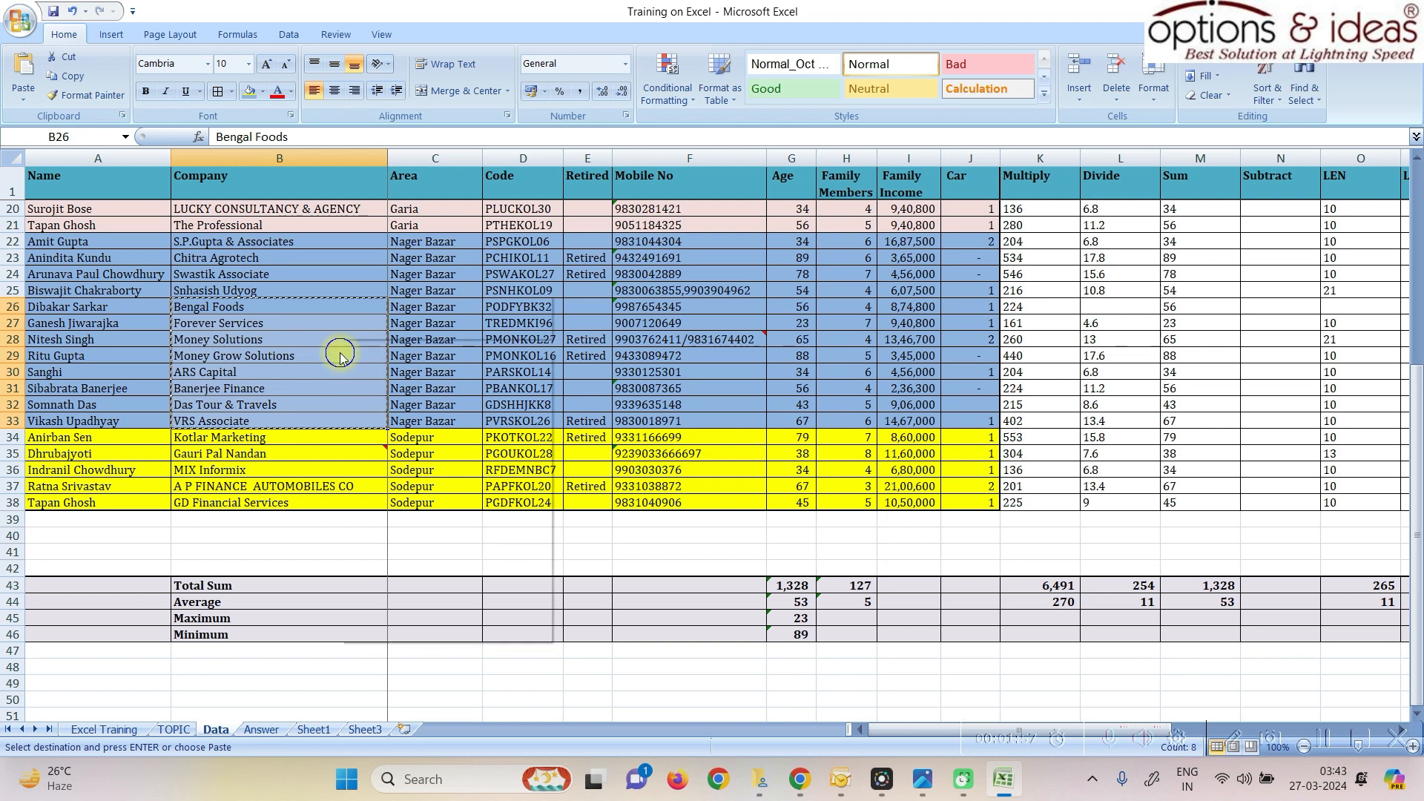
pyautogui.click(388, 369)
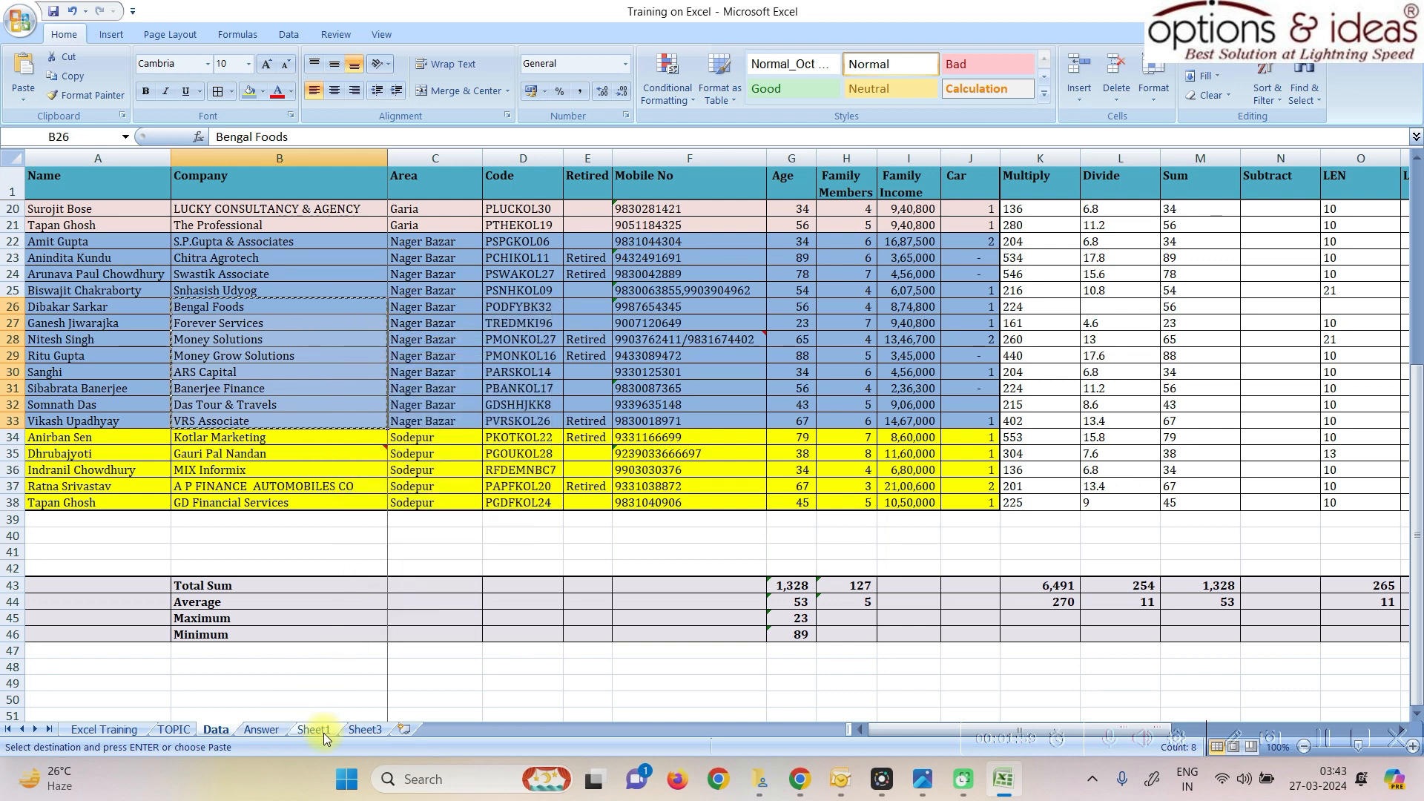
pyautogui.click(365, 729)
pyautogui.click(305, 729)
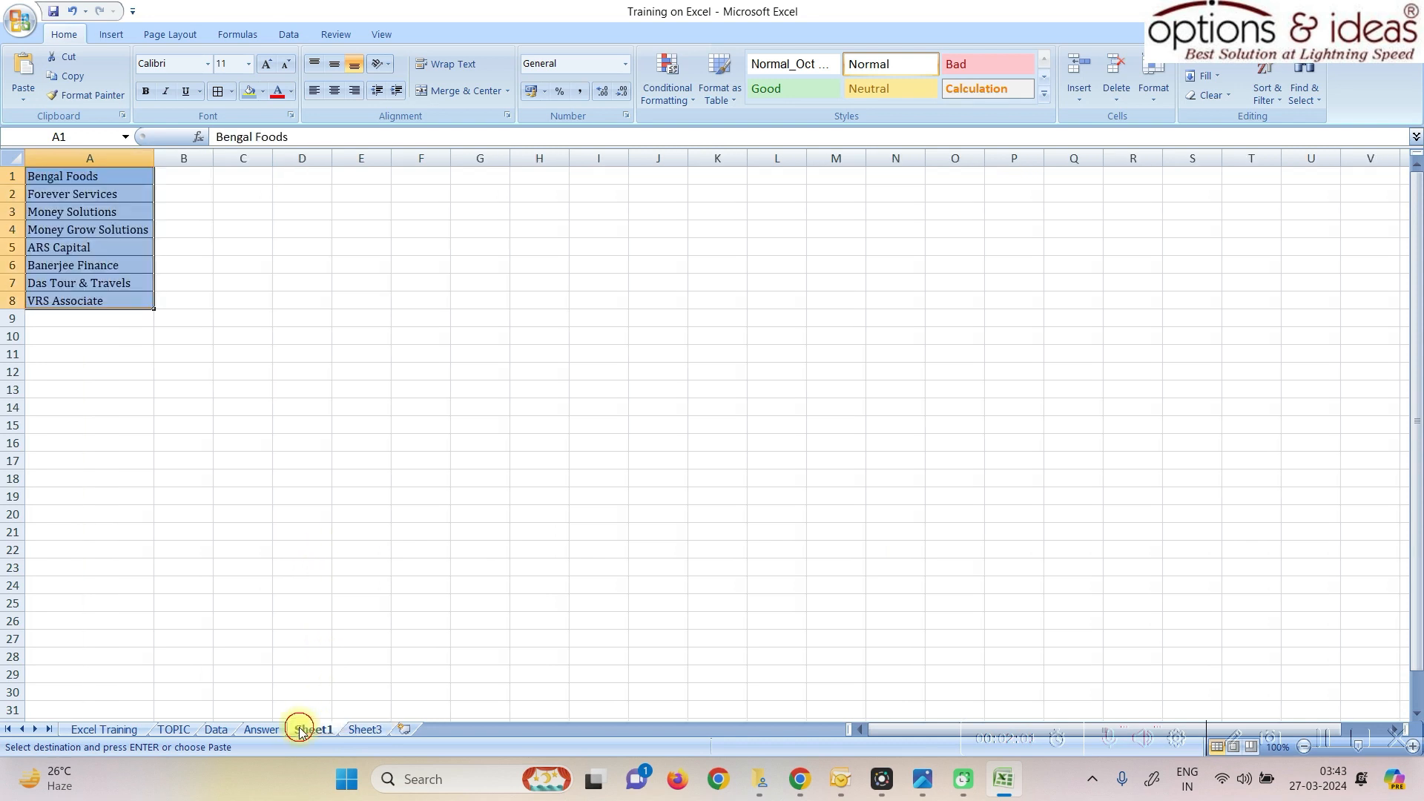
pyautogui.rightClick(115, 330)
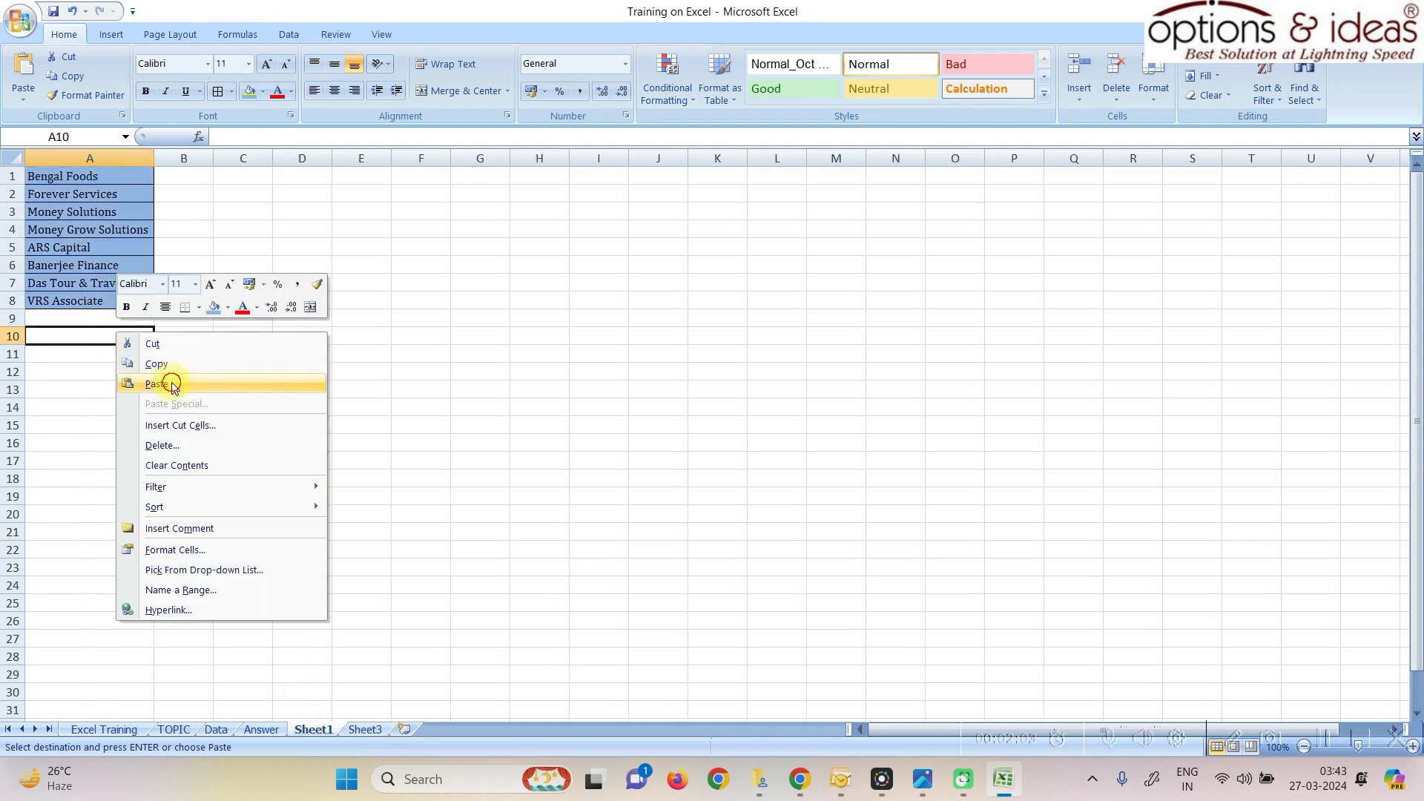
pyautogui.click(171, 383)
pyautogui.click(249, 425)
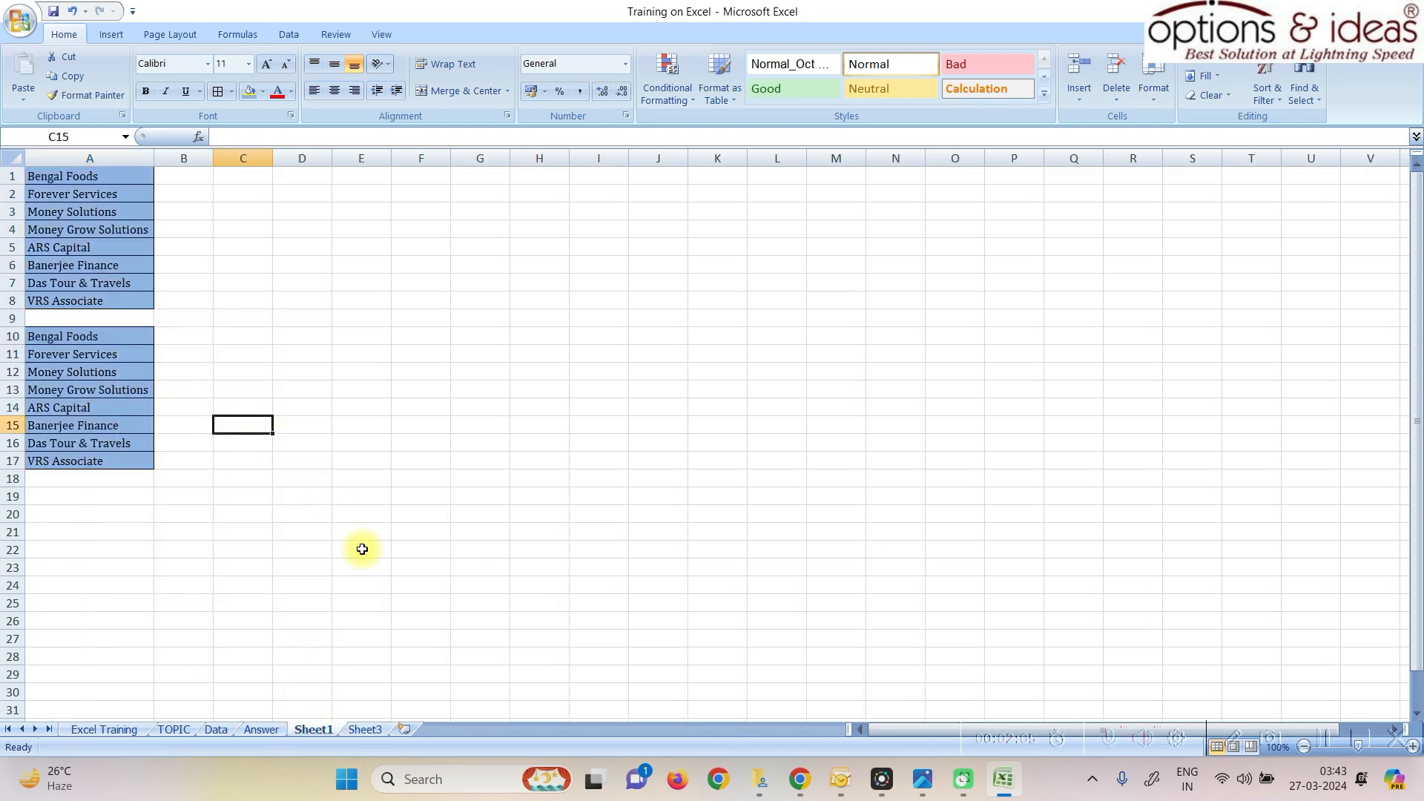
# Step: Undo the cut-and-paste of the company names and check cells B26:B33 on the Data sheet
pyautogui.click(241, 731)
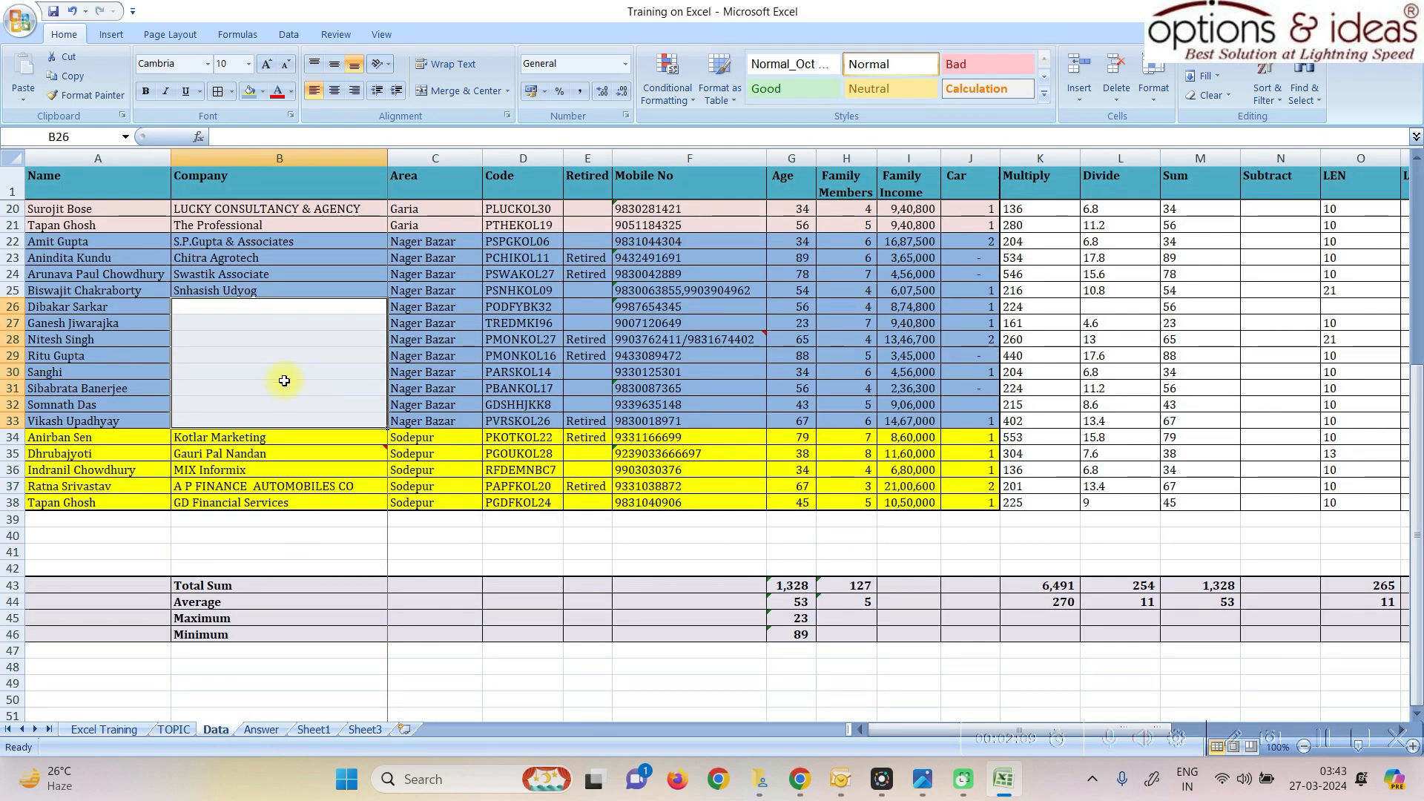
pyautogui.hotkey('ctrl', 'z')
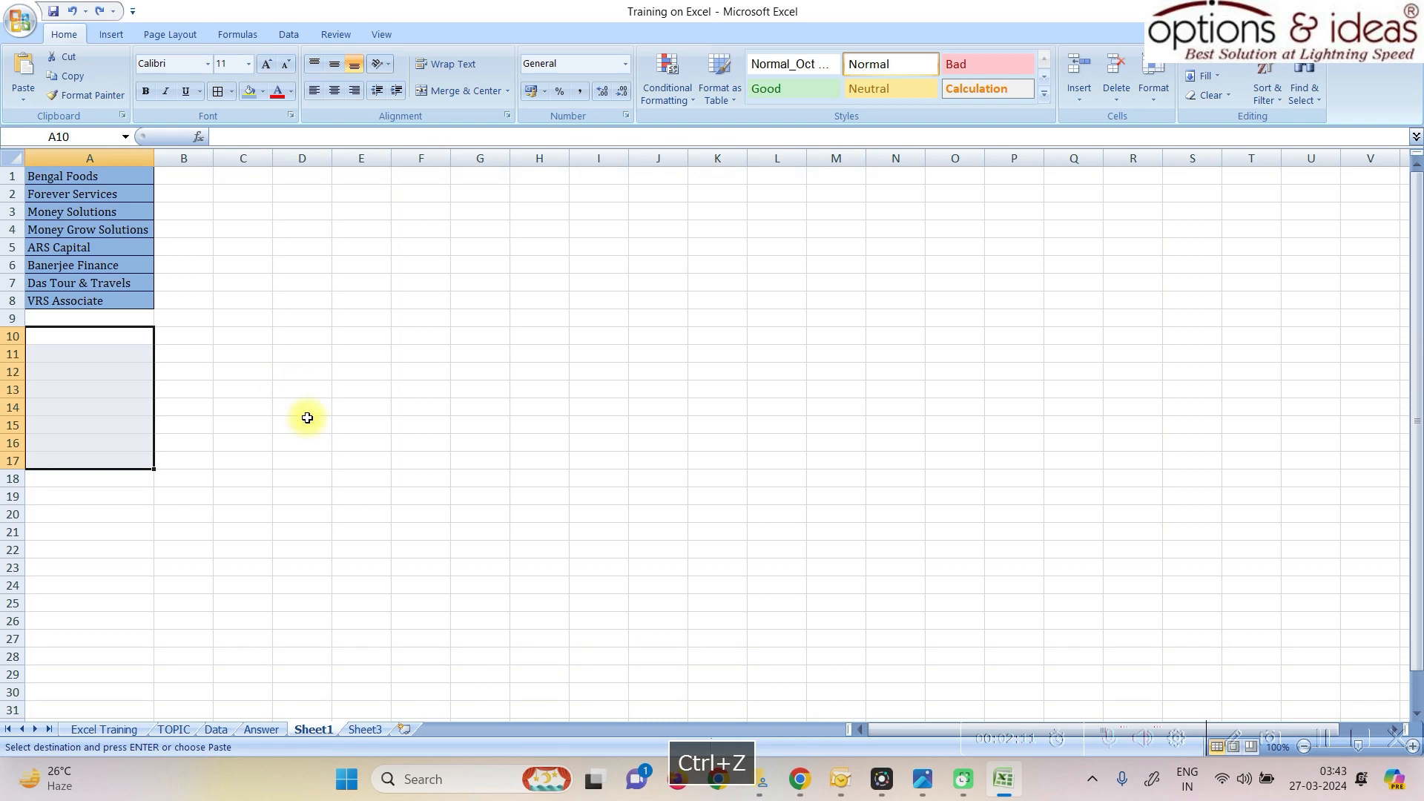
pyautogui.click(236, 733)
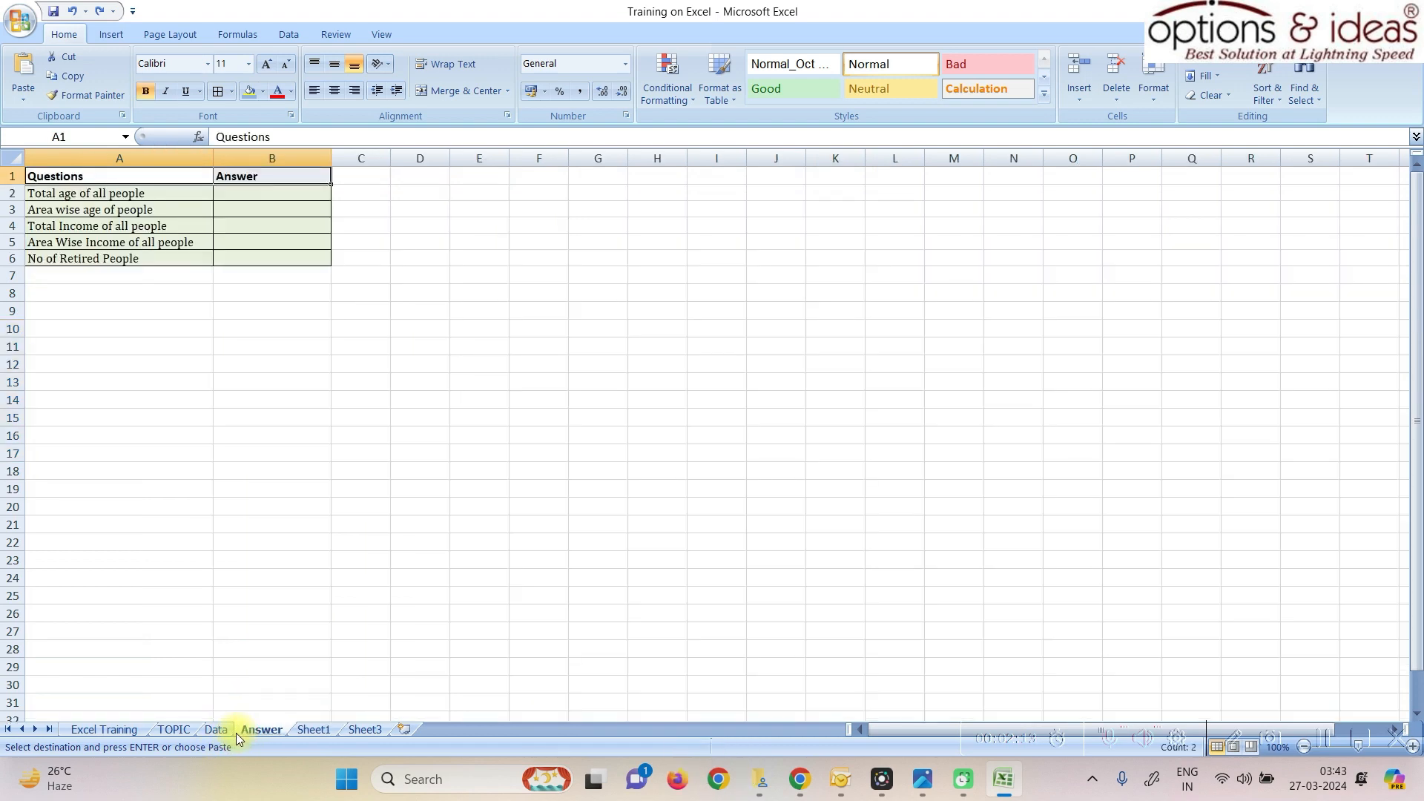
pyautogui.click(225, 731)
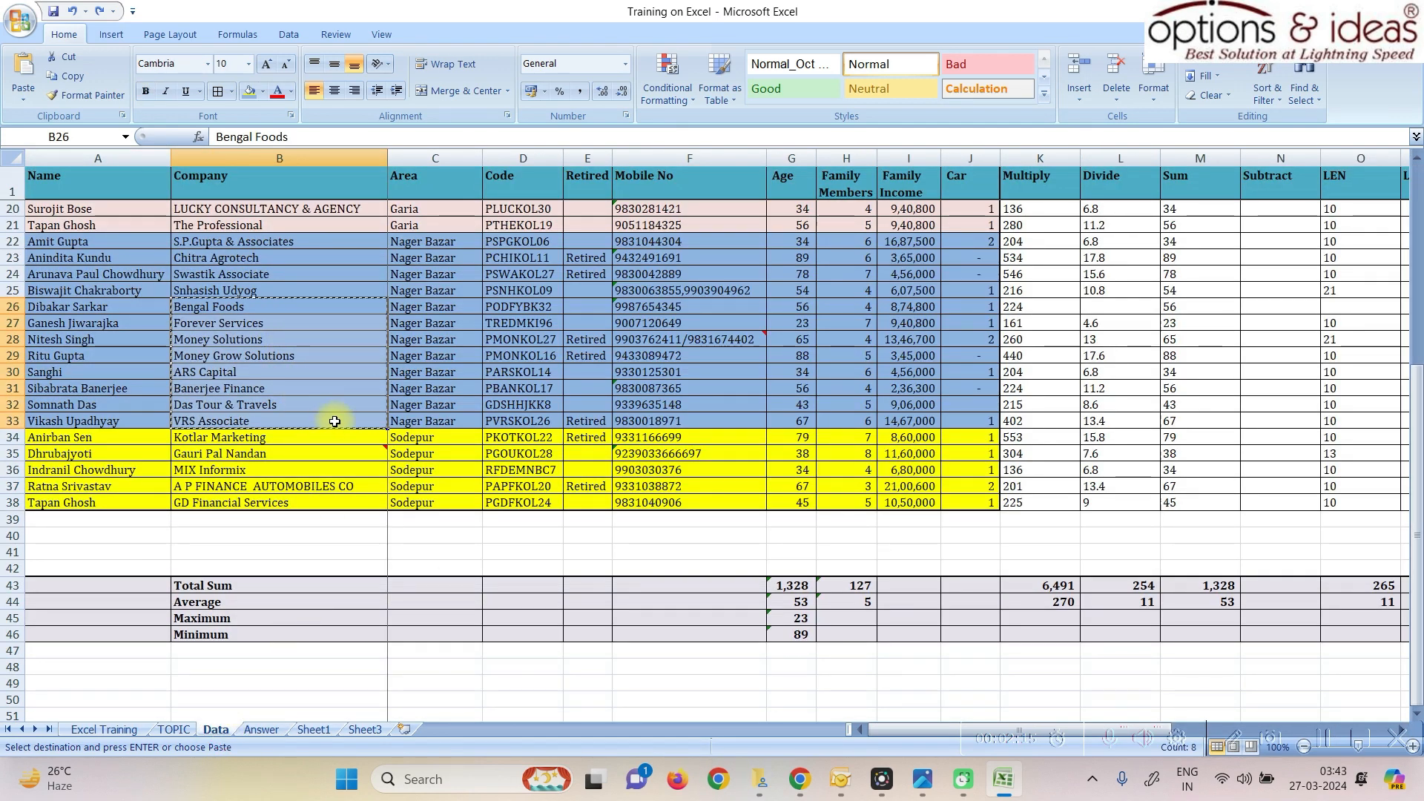
pyautogui.scroll(3, 311, 378)
pyautogui.scroll(4, 321, 428)
pyautogui.scroll(-4, 286, 556)
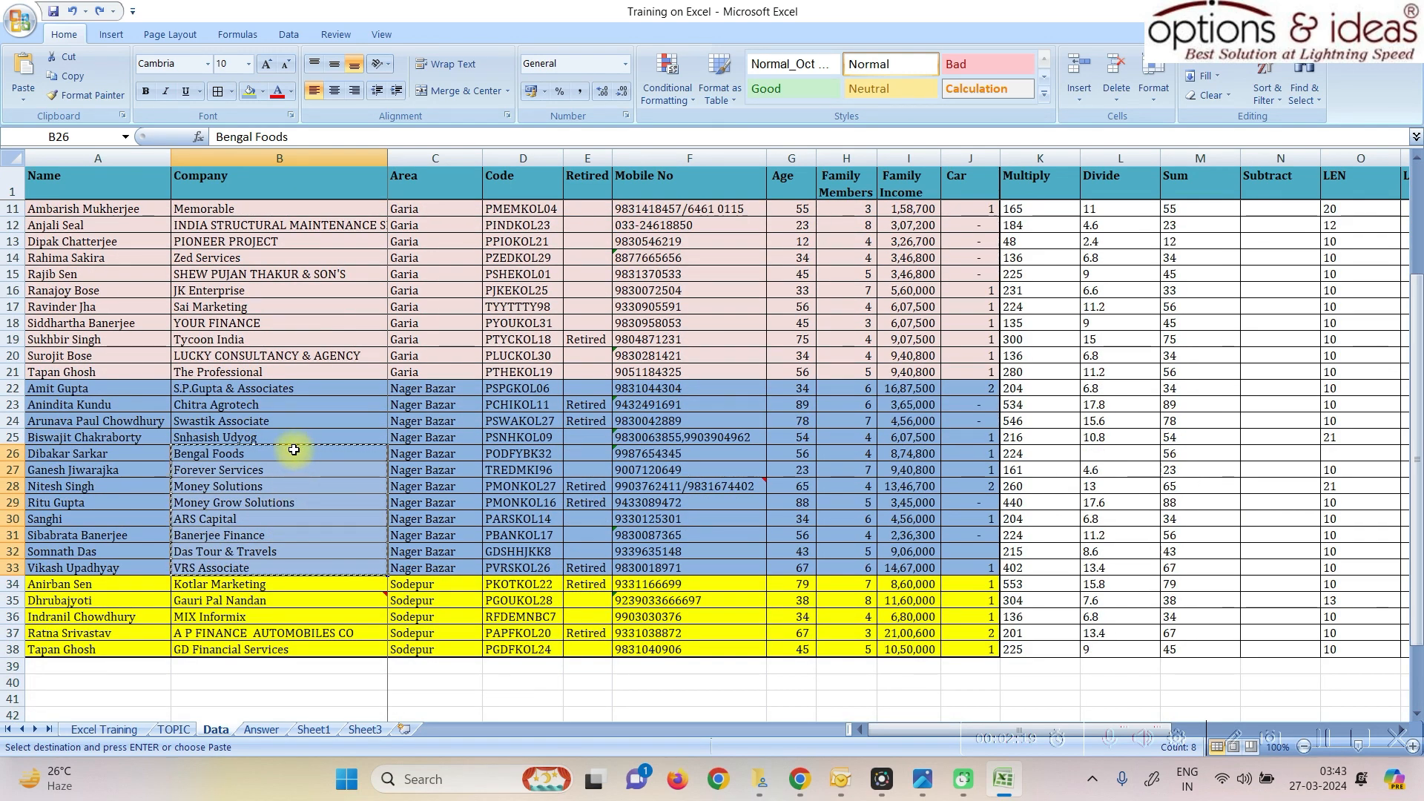
pyautogui.moveTo(290, 459); pyautogui.dragTo(327, 558)
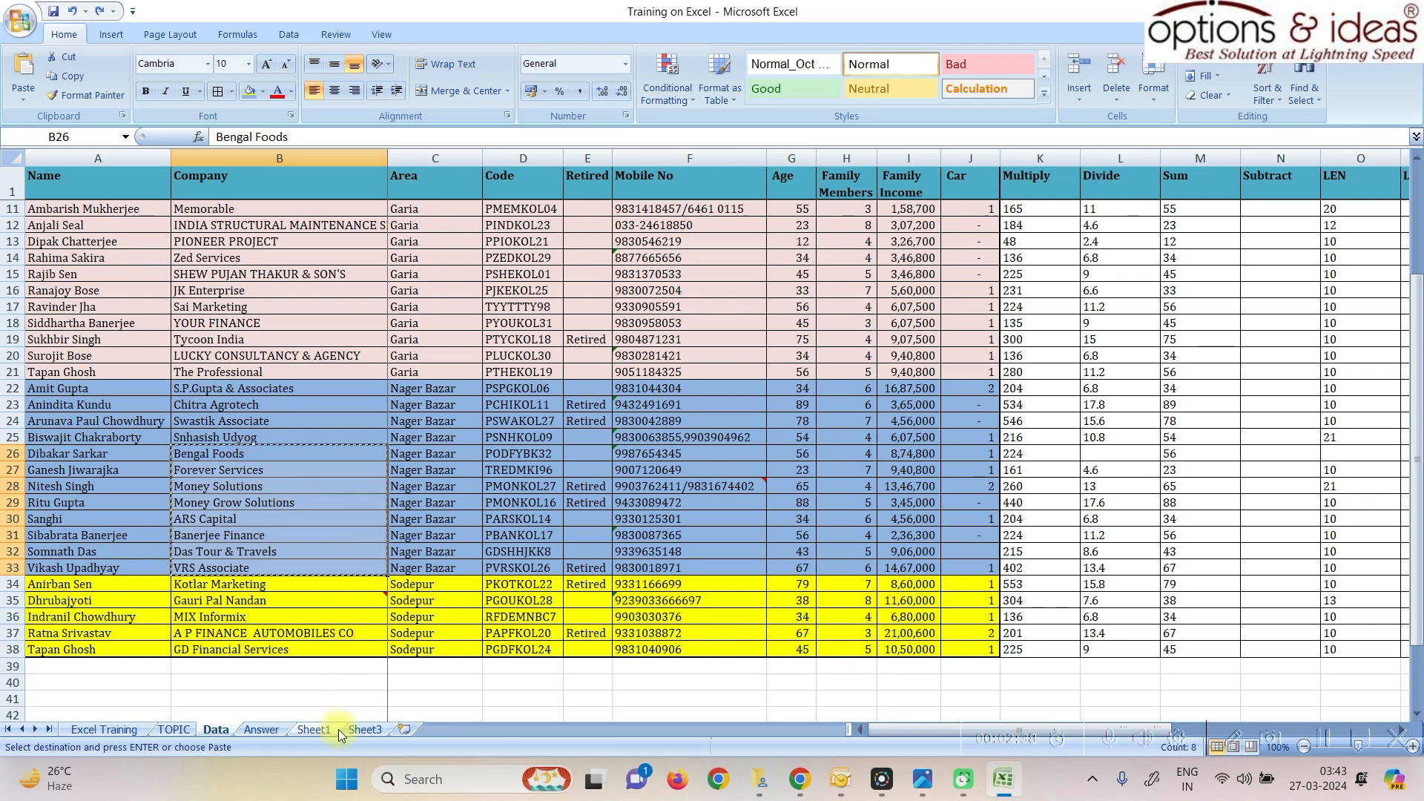
# Step: Return to Sheet1 and save the workbook
pyautogui.click(364, 729)
pyautogui.click(311, 729)
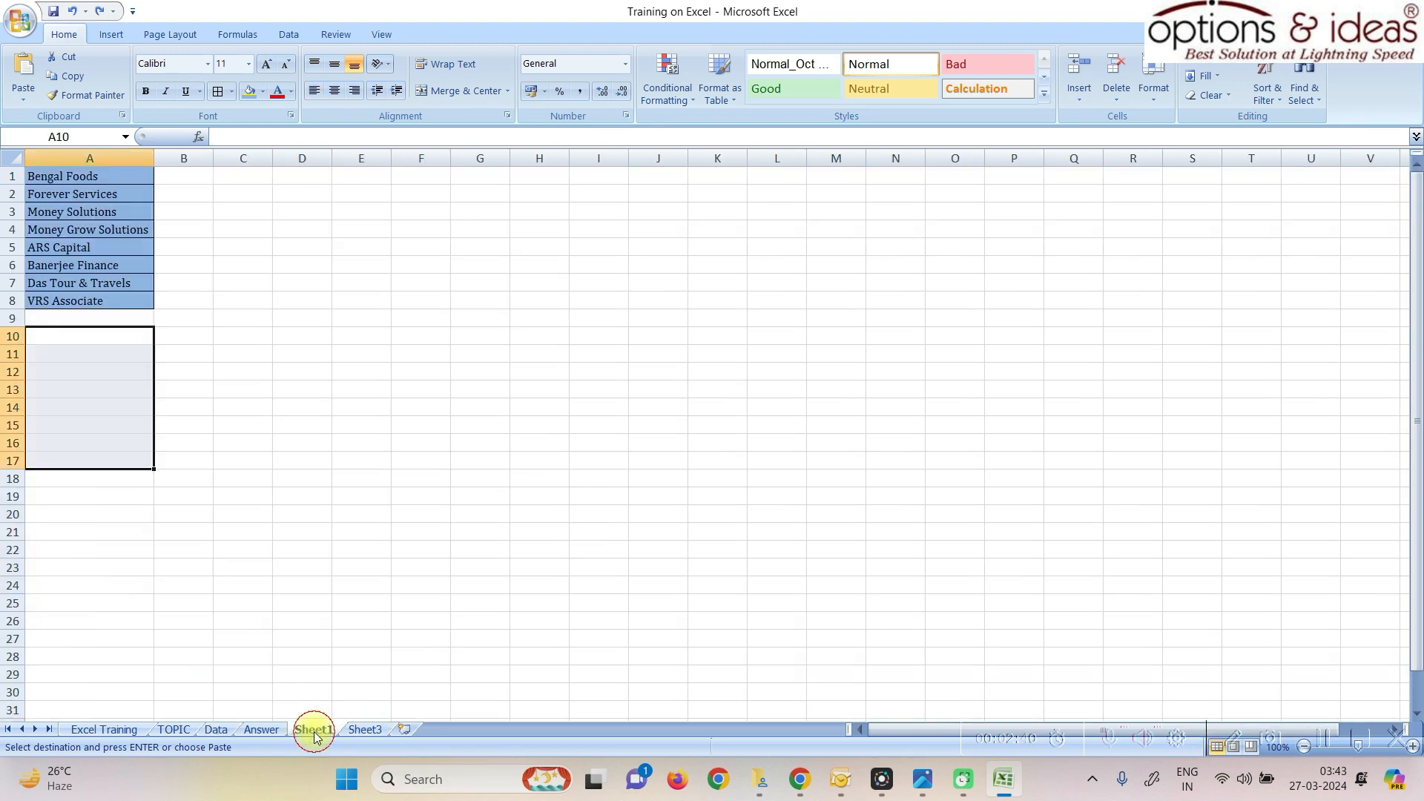
pyautogui.hotkey('ctrl', 's')
# Step: Create a copy of the Data sheet in a new workbook
pyautogui.click(272, 732)
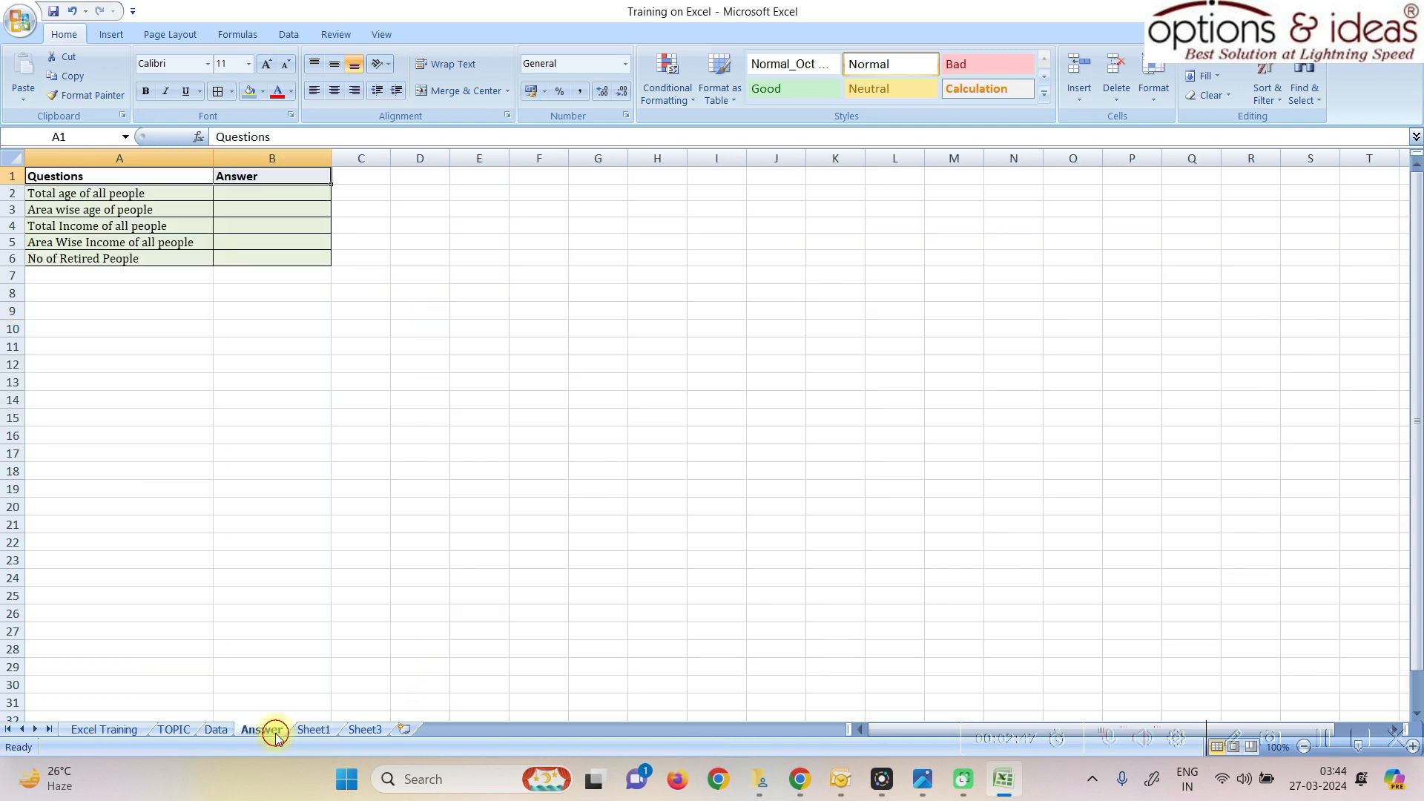
pyautogui.click(215, 729)
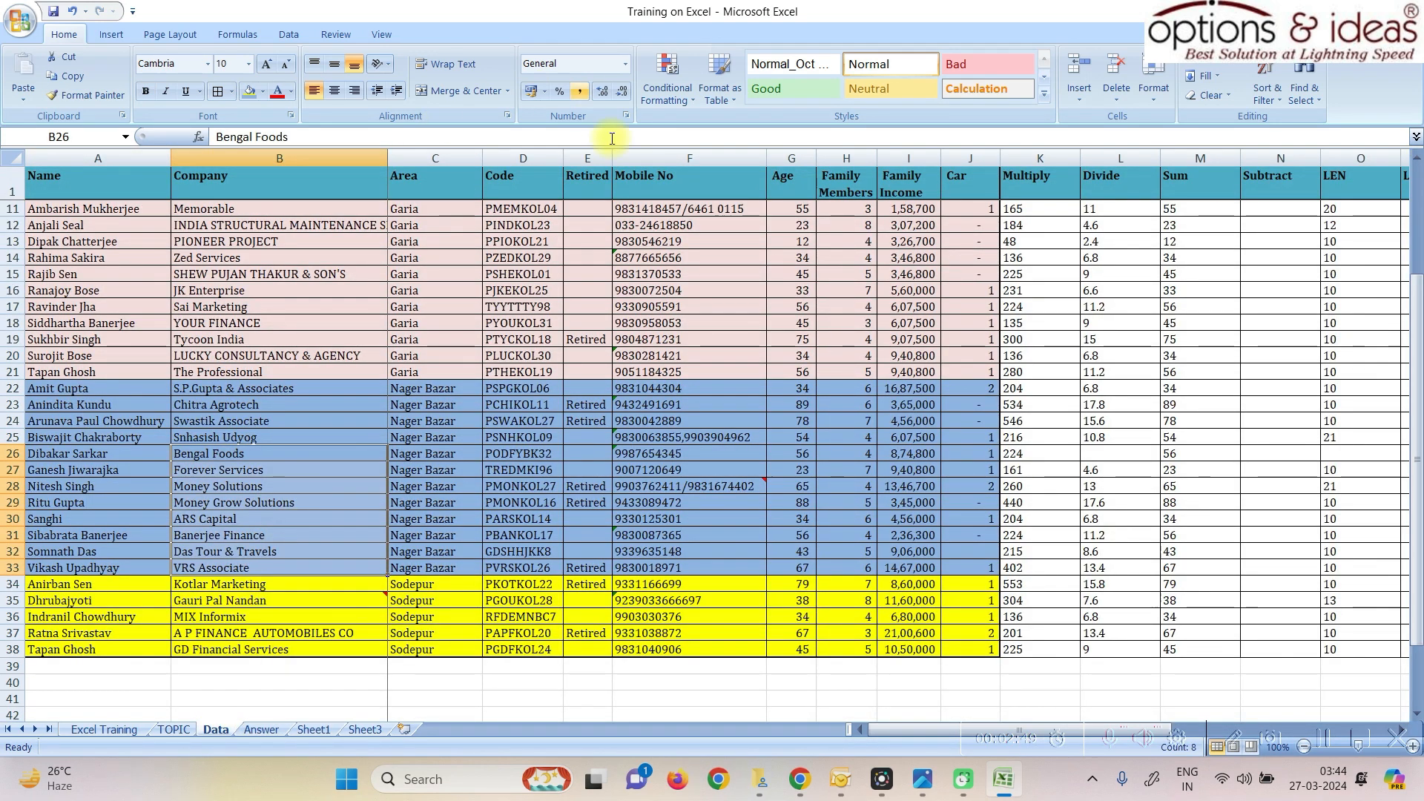
pyautogui.rightClick(219, 728)
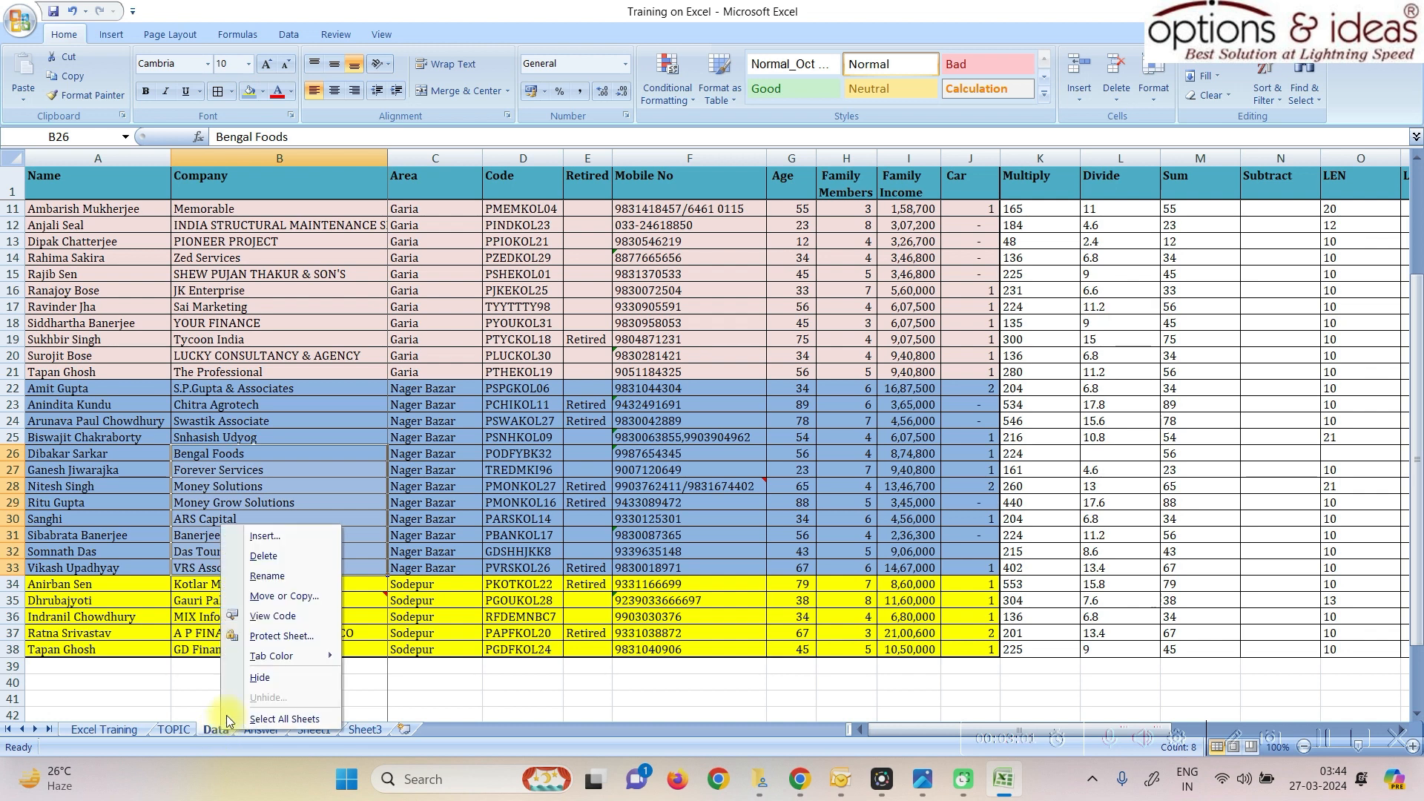
pyautogui.click(277, 597)
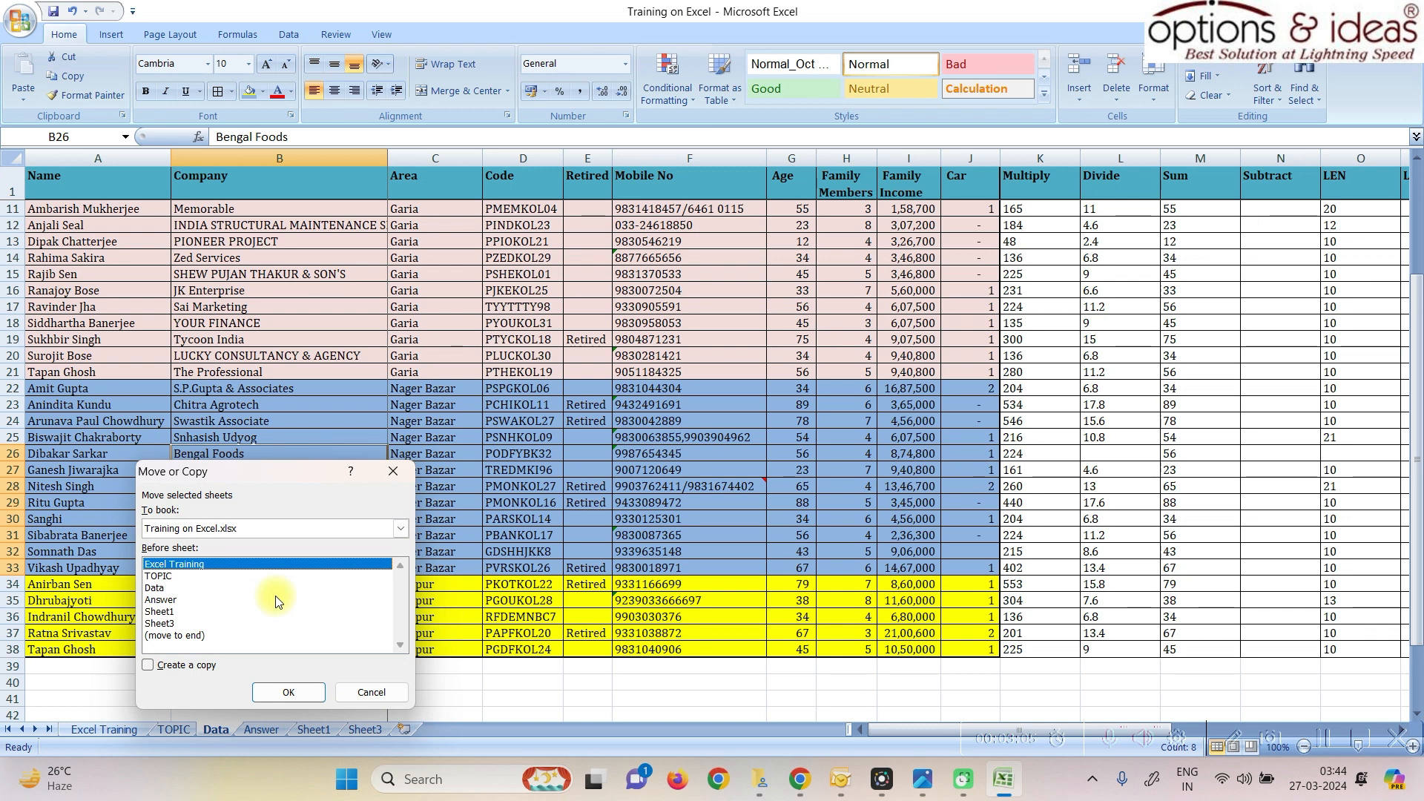
pyautogui.click(170, 667)
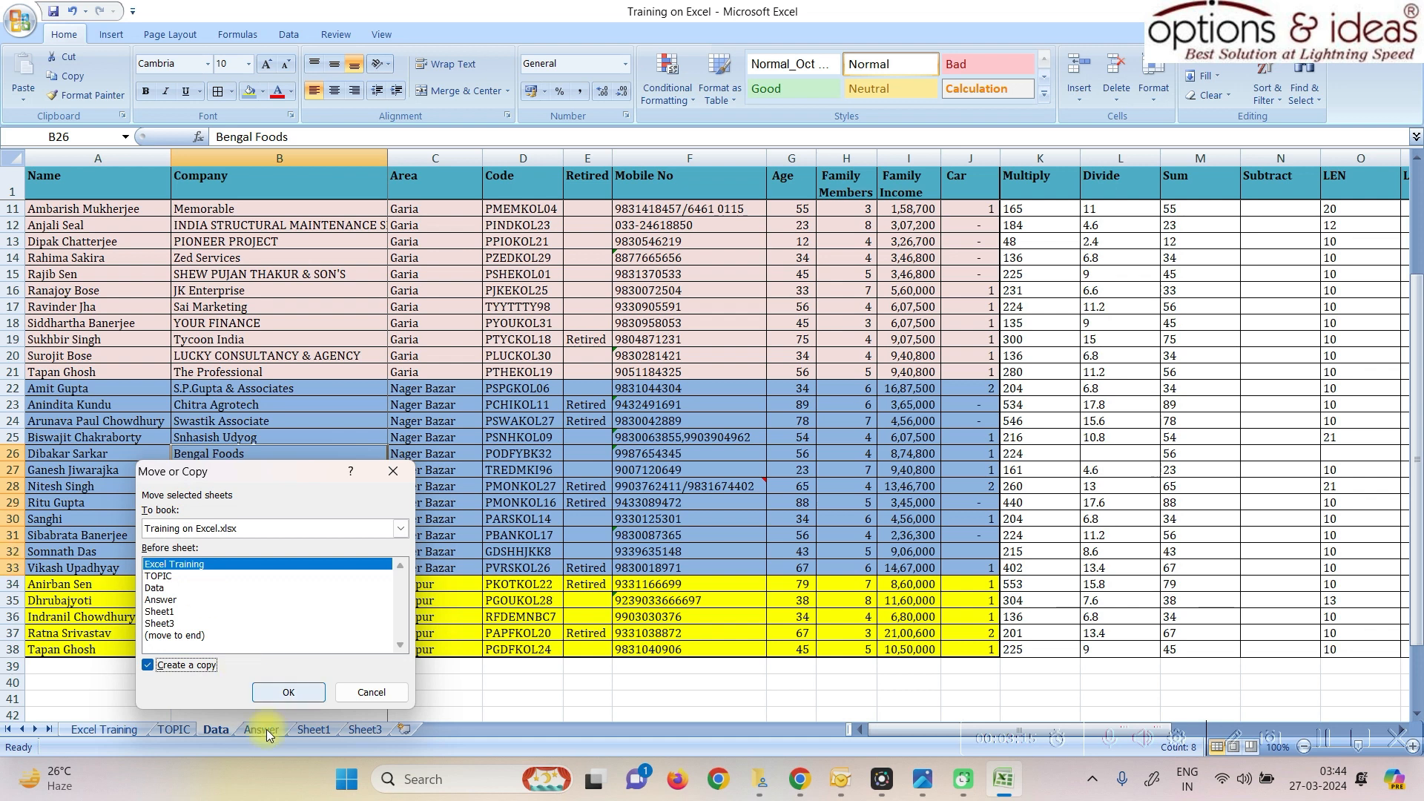
pyautogui.click(176, 667)
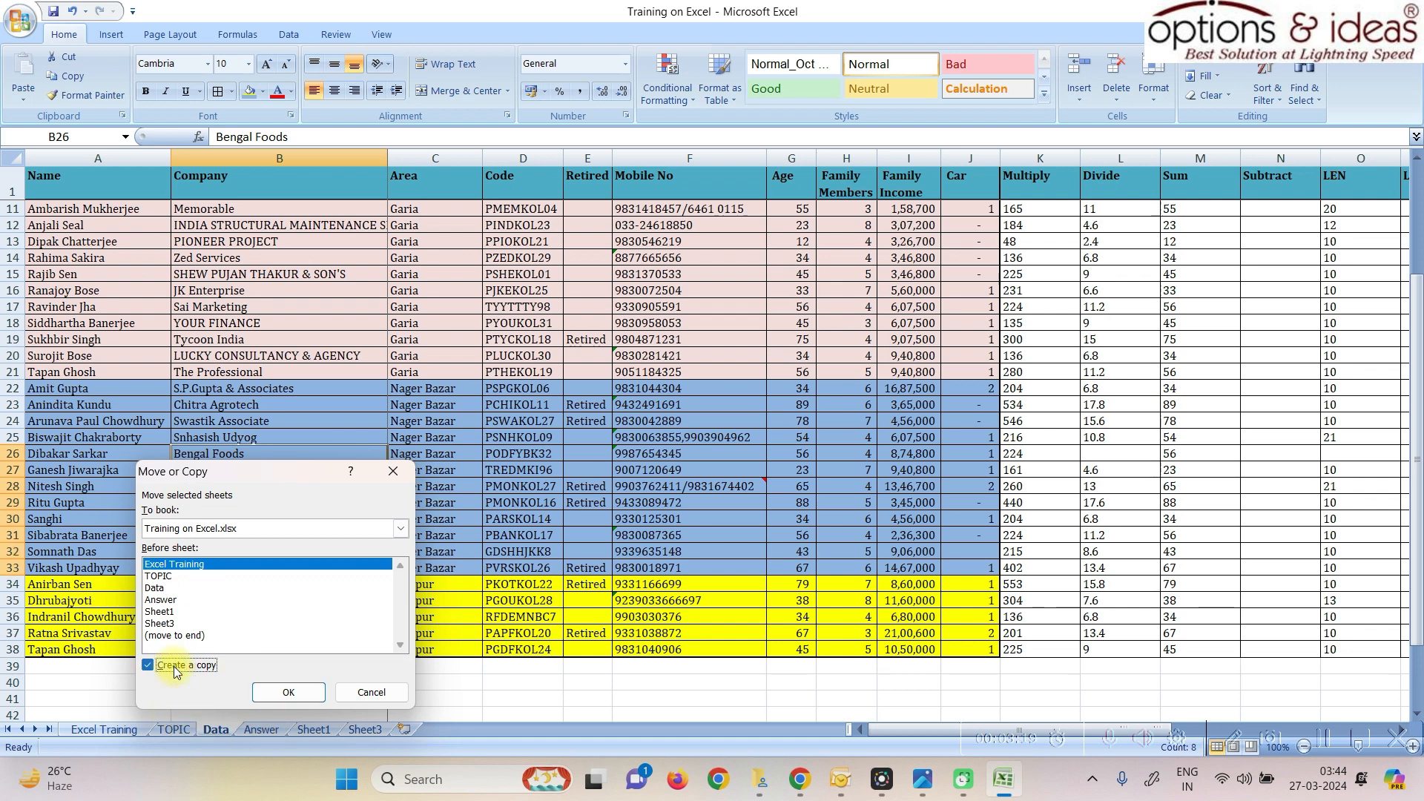
pyautogui.click(165, 666)
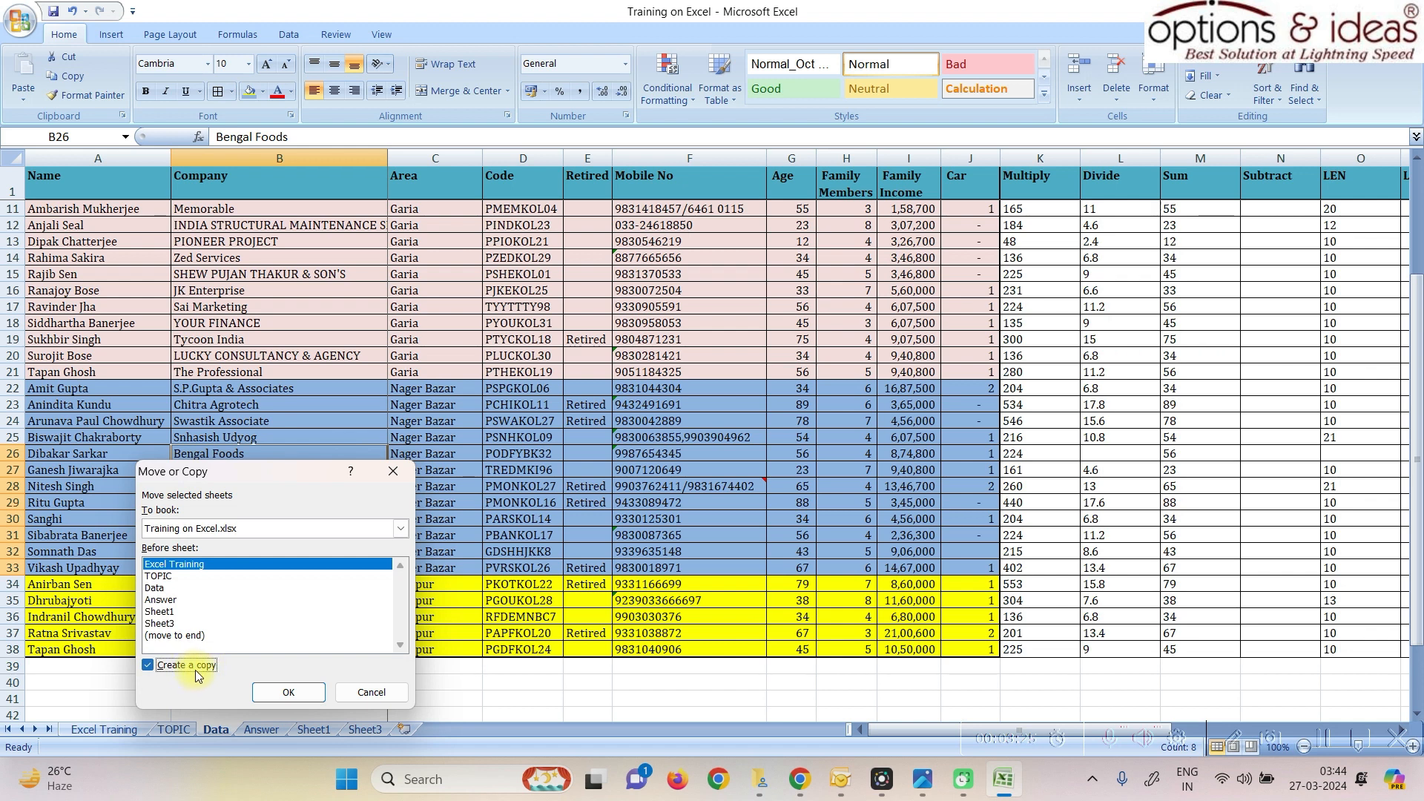
pyautogui.click(226, 528)
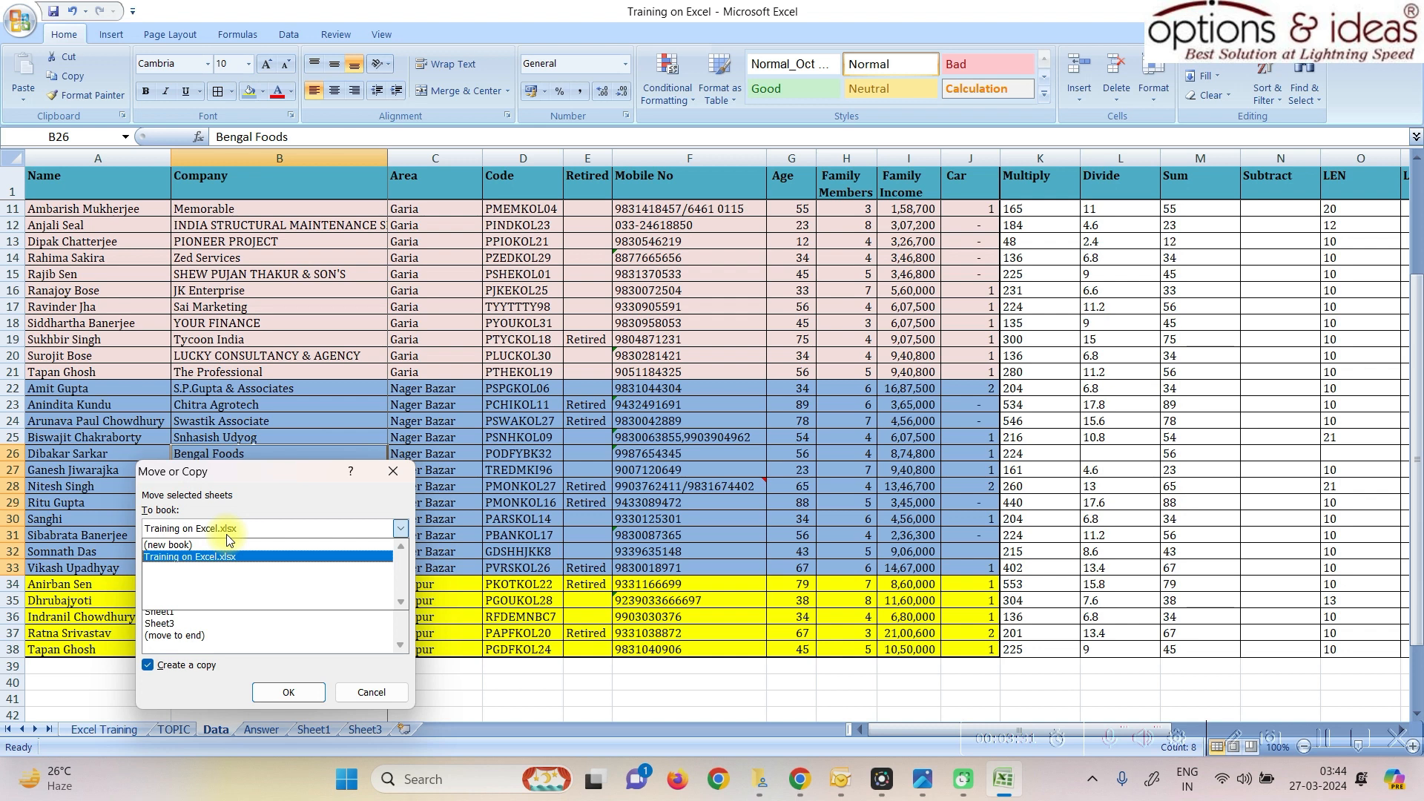
pyautogui.click(172, 547)
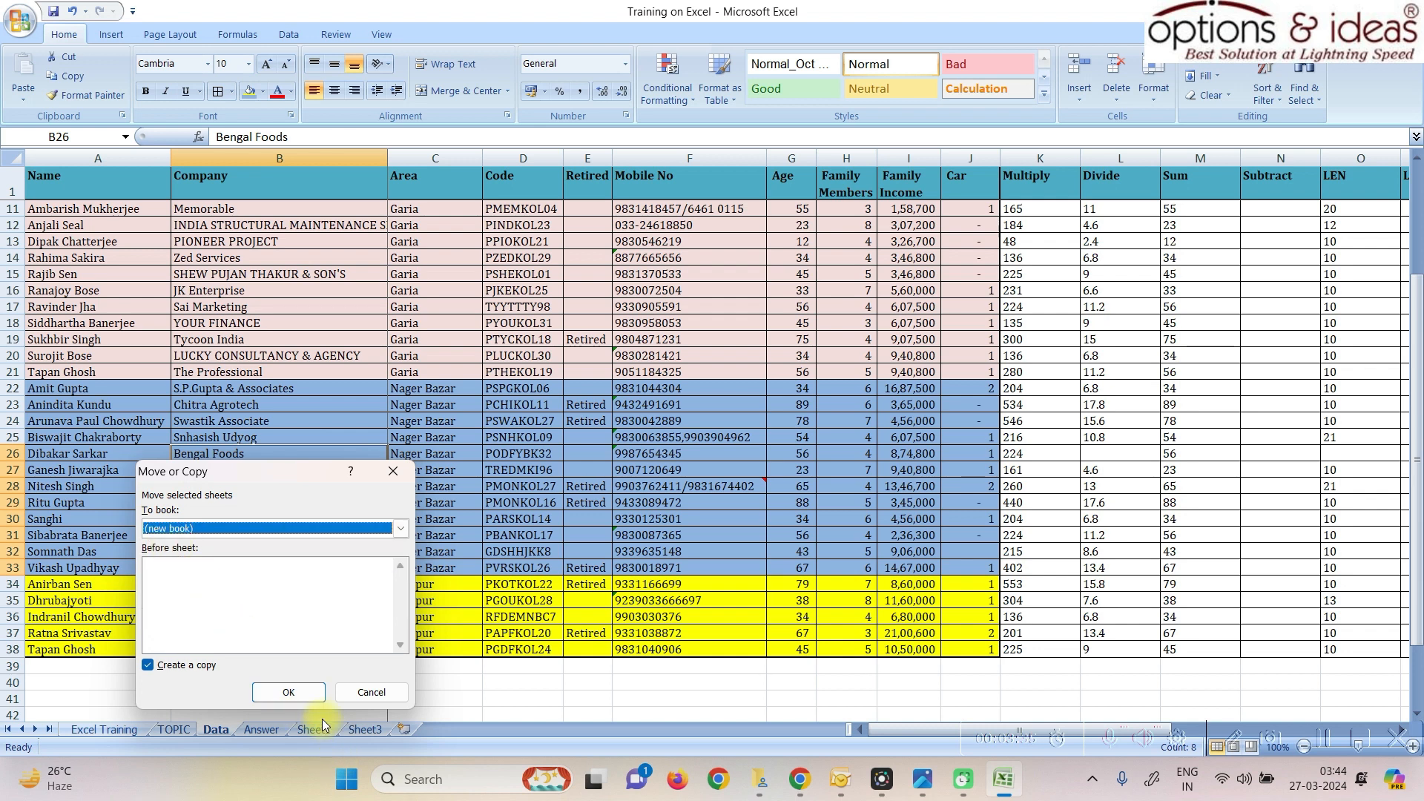
pyautogui.click(295, 694)
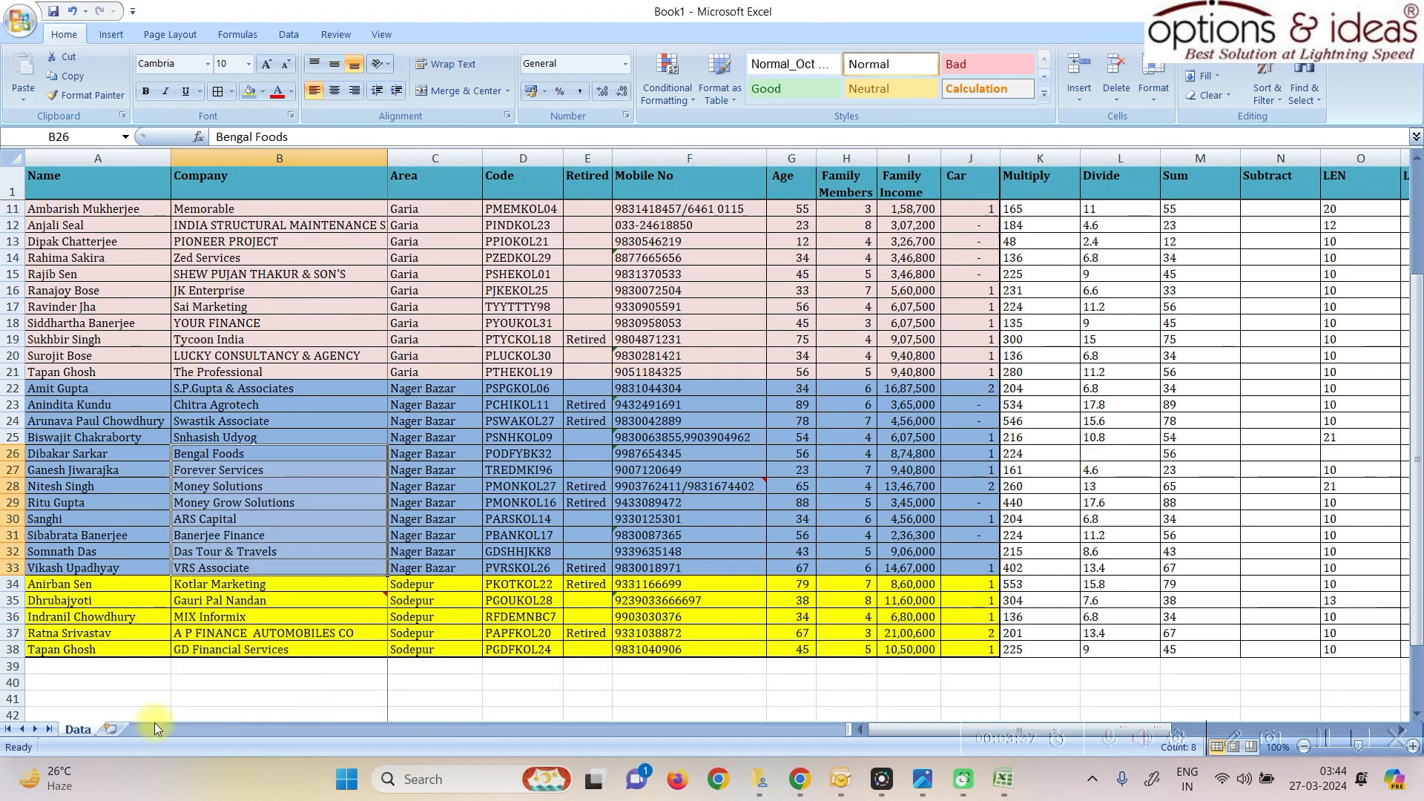
pyautogui.scroll(3, 276, 467)
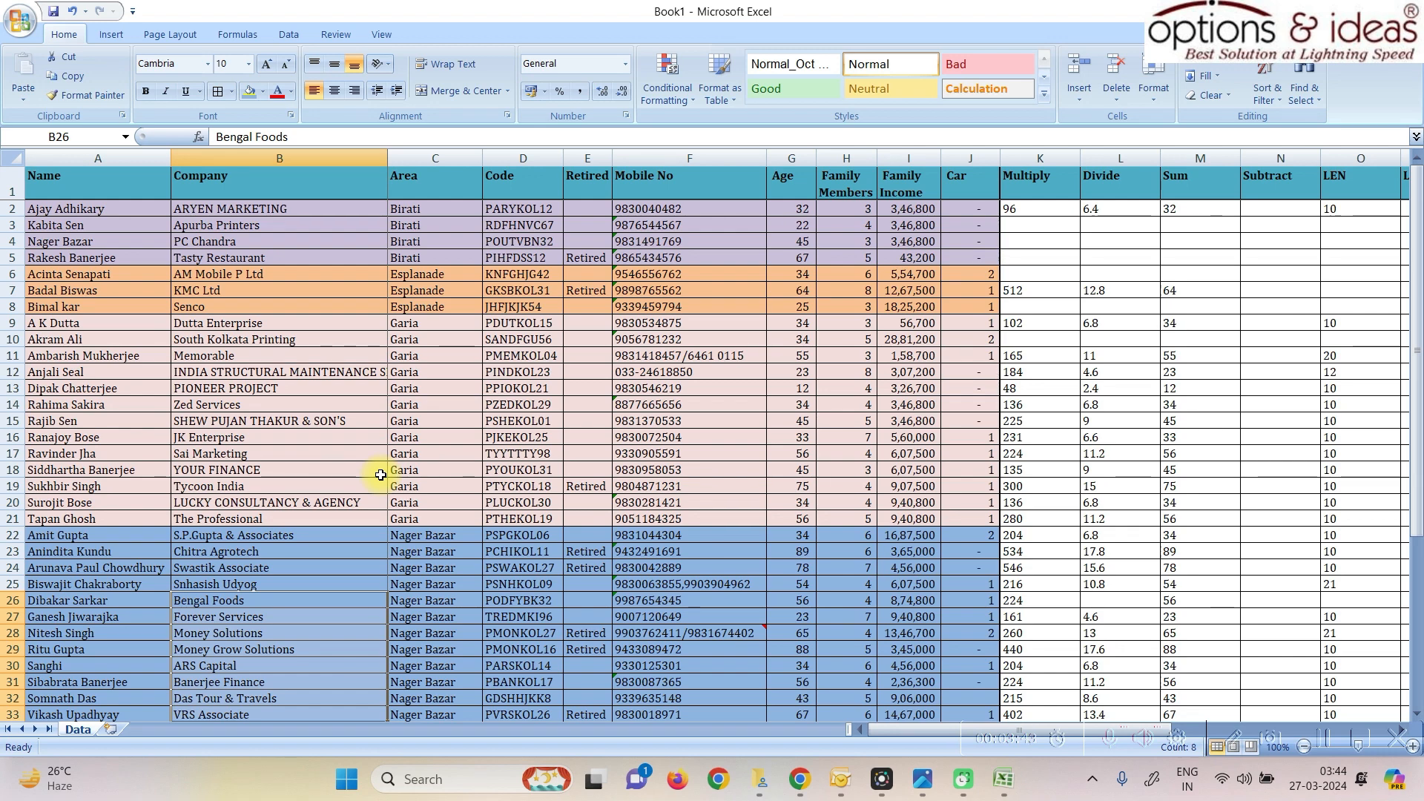
pyautogui.click(20, 21)
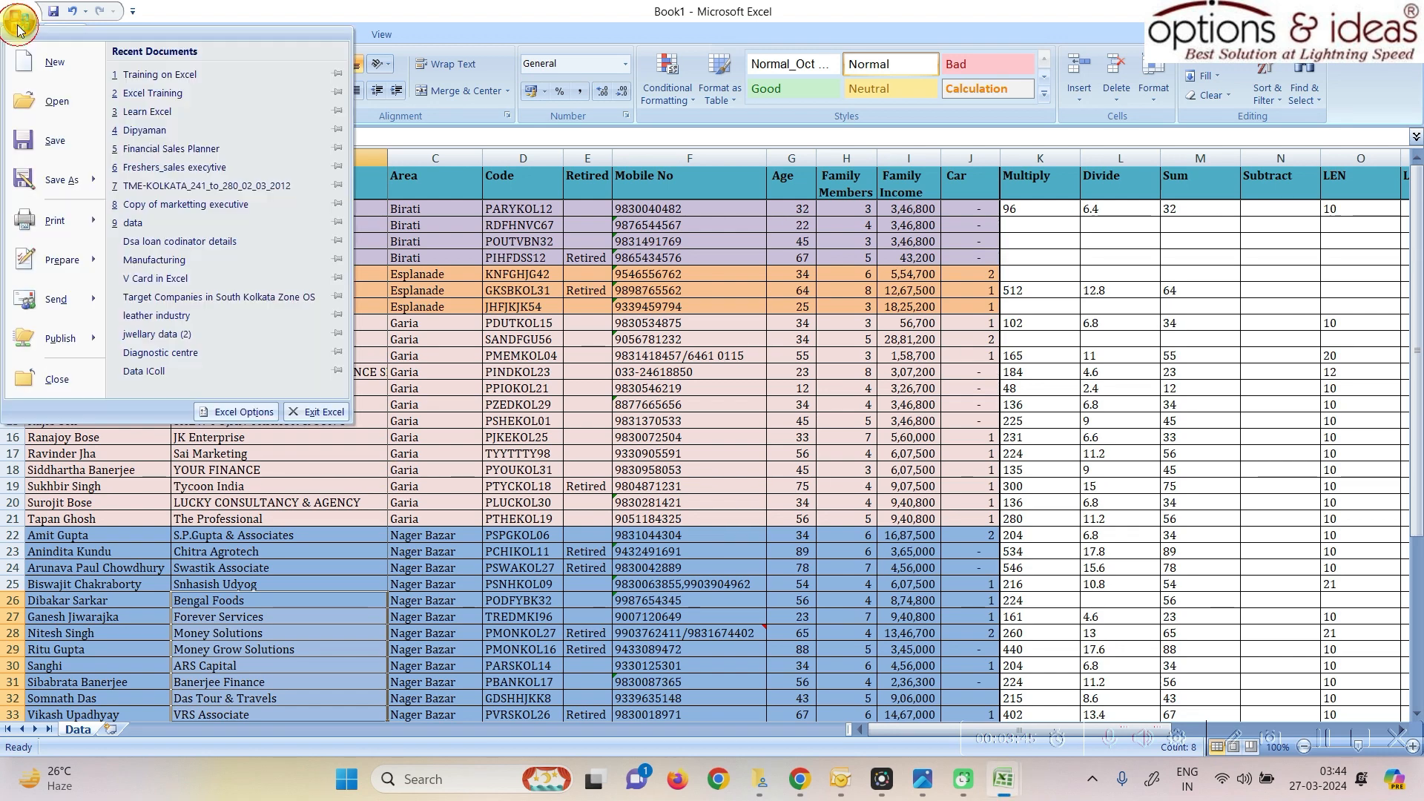
pyautogui.click(587, 389)
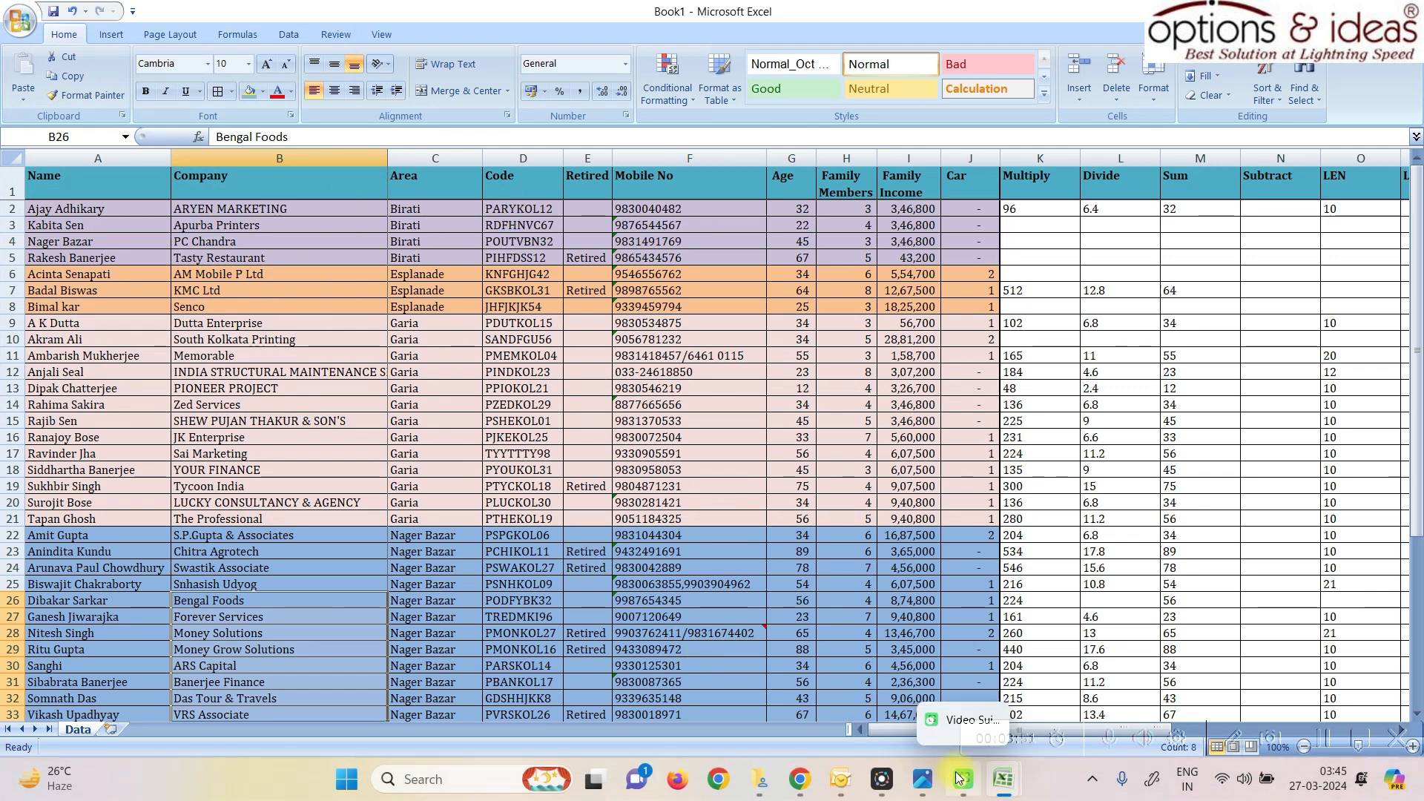
pyautogui.moveTo(1001, 777)
pyautogui.click(279, 567)
# Step: Move the Data sheet from Book1 to the end of the Training on Excel.xlsx workbook without creating a copy
pyautogui.rightClick(80, 729)
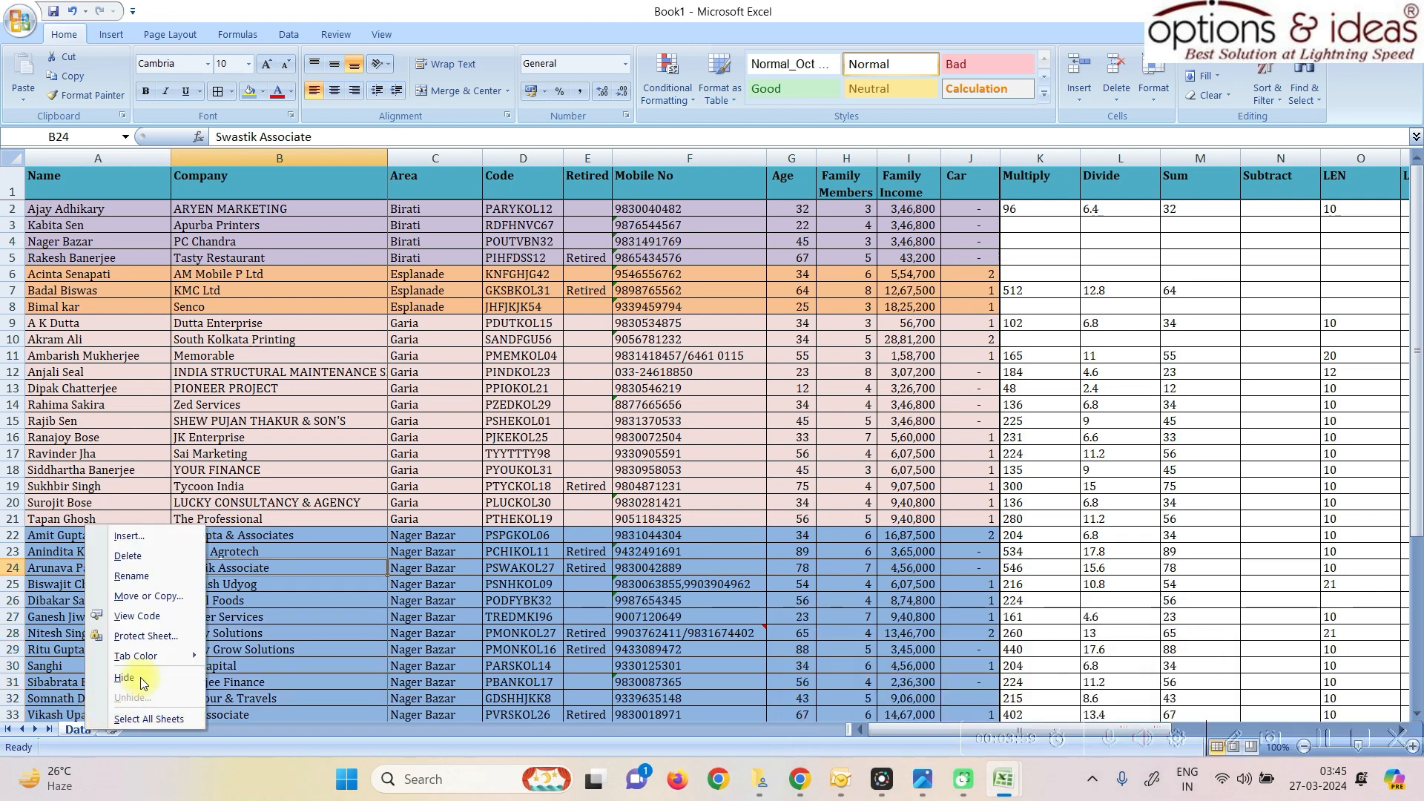
pyautogui.click(166, 598)
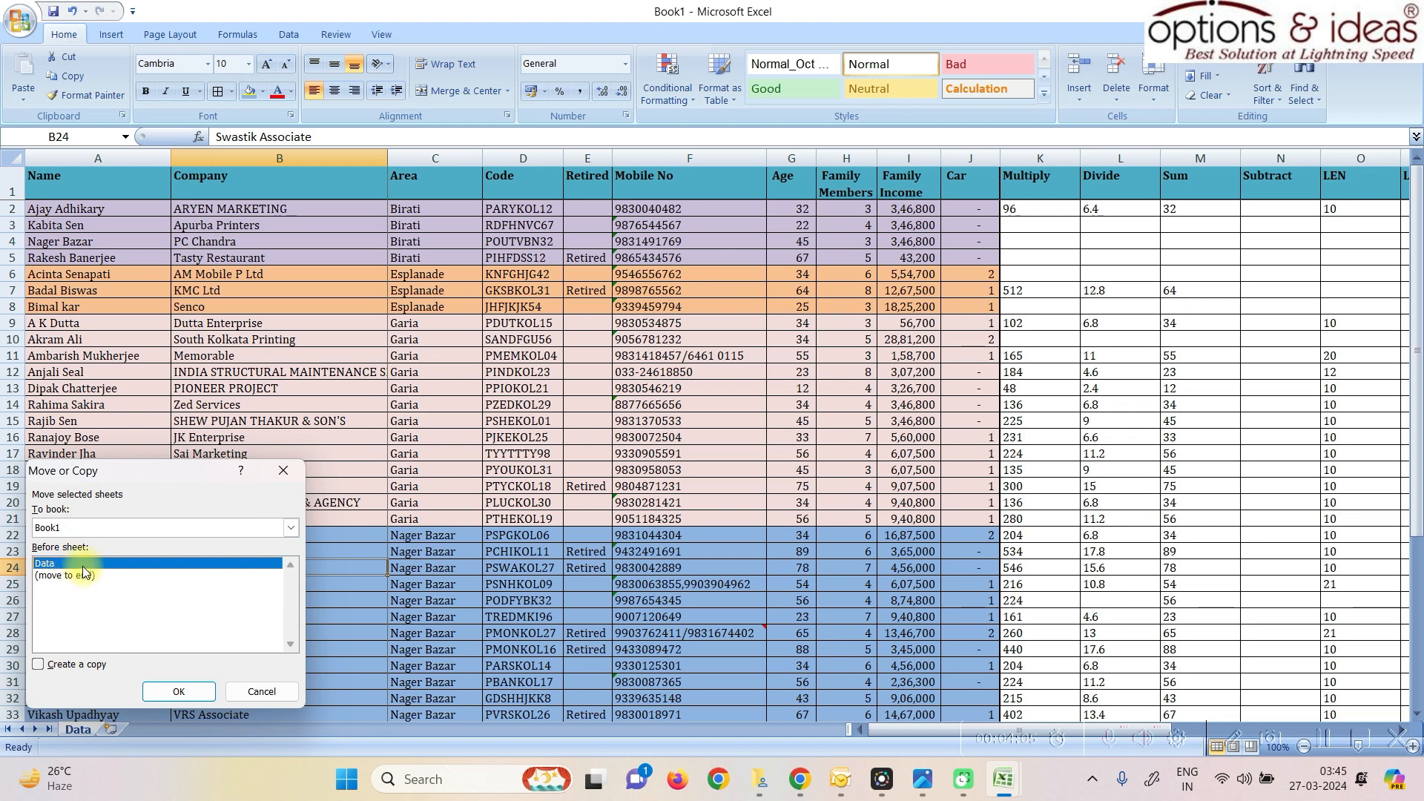
pyautogui.click(97, 528)
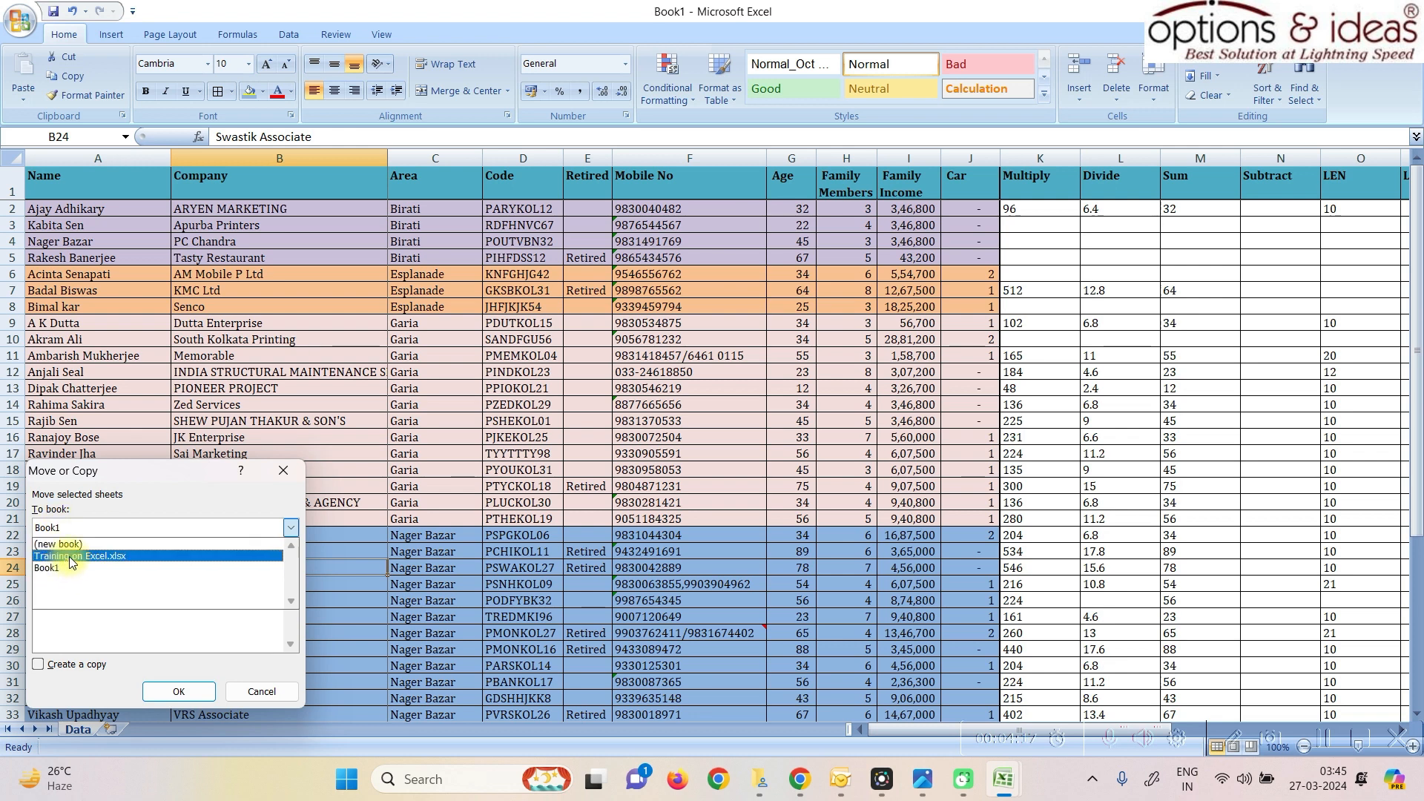
pyautogui.click(96, 555)
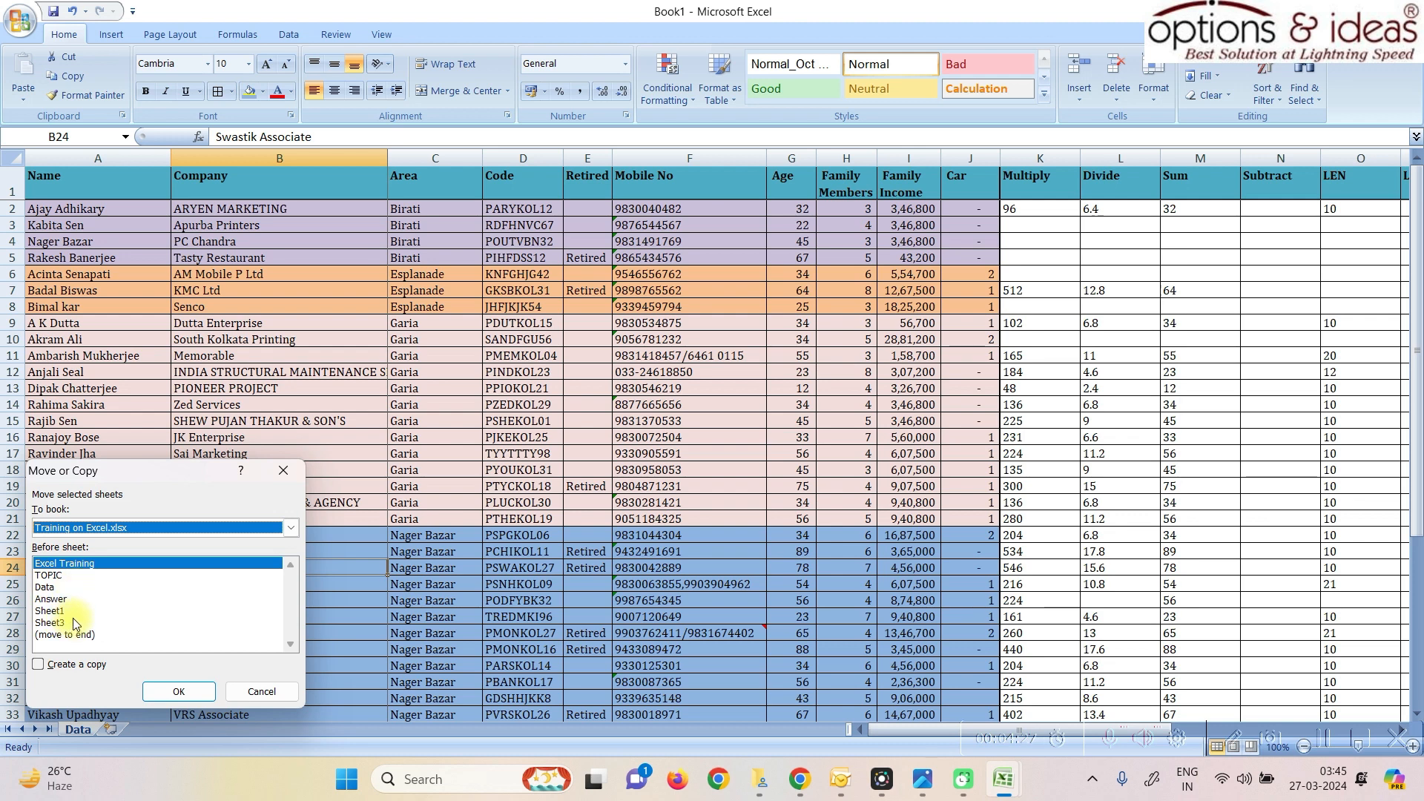
pyautogui.click(184, 651)
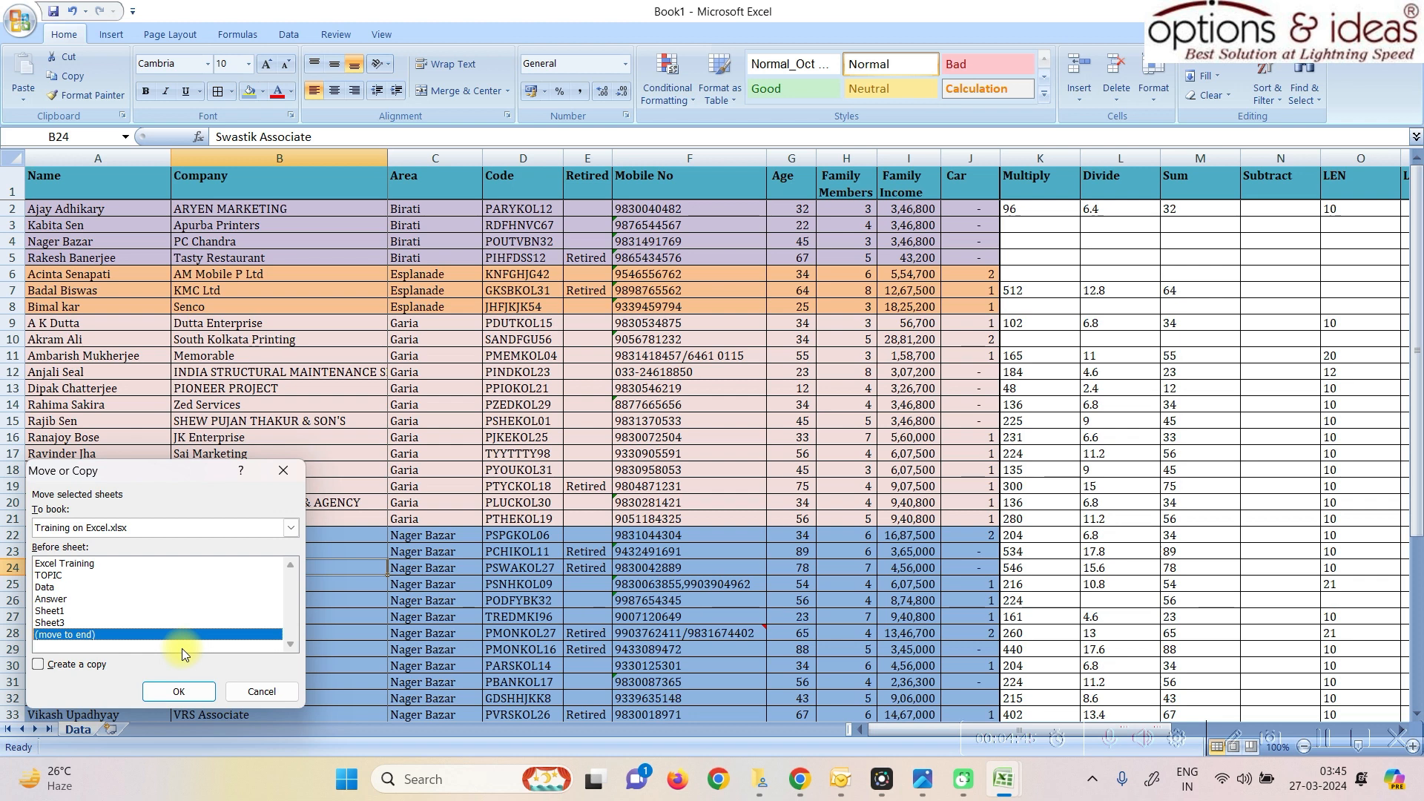
pyautogui.click(180, 695)
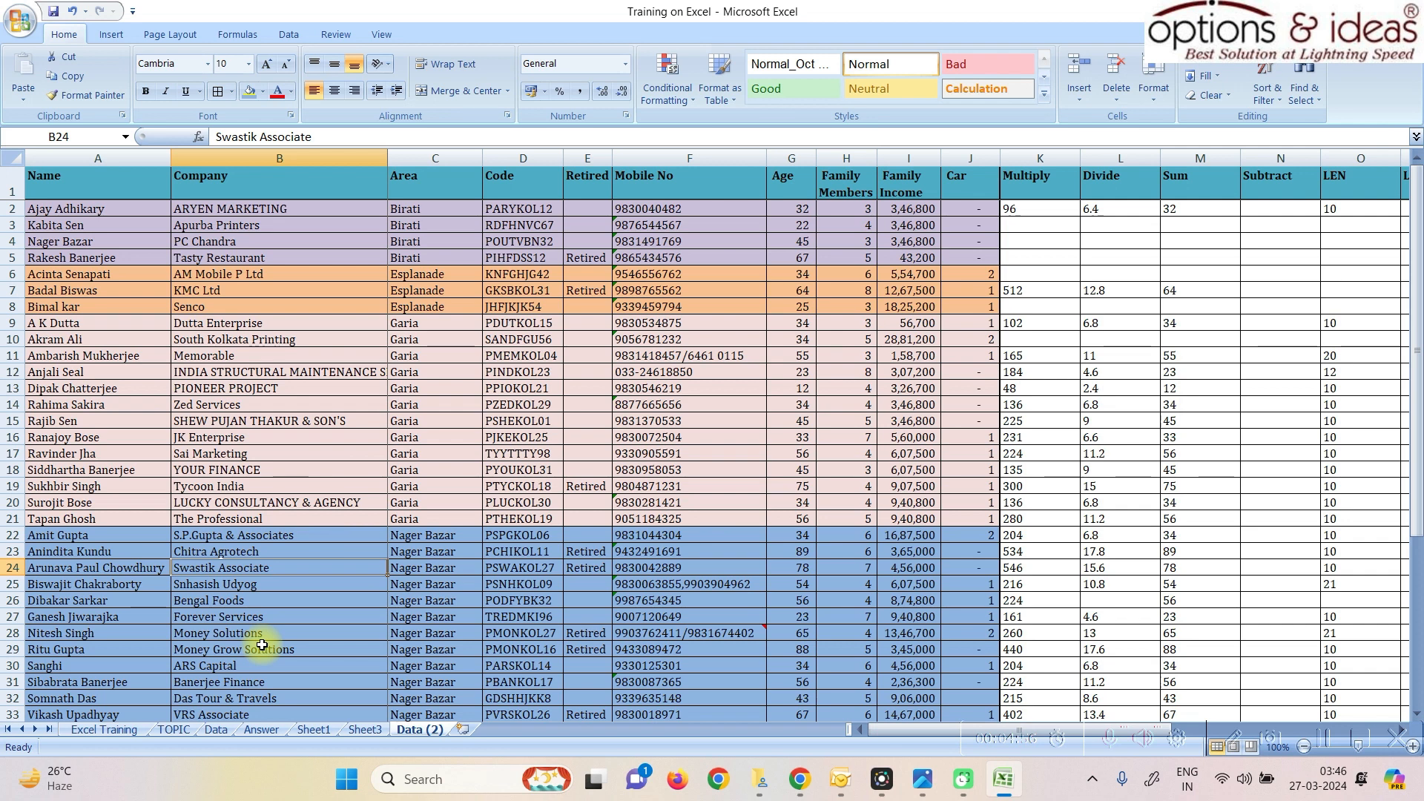
pyautogui.click(473, 582)
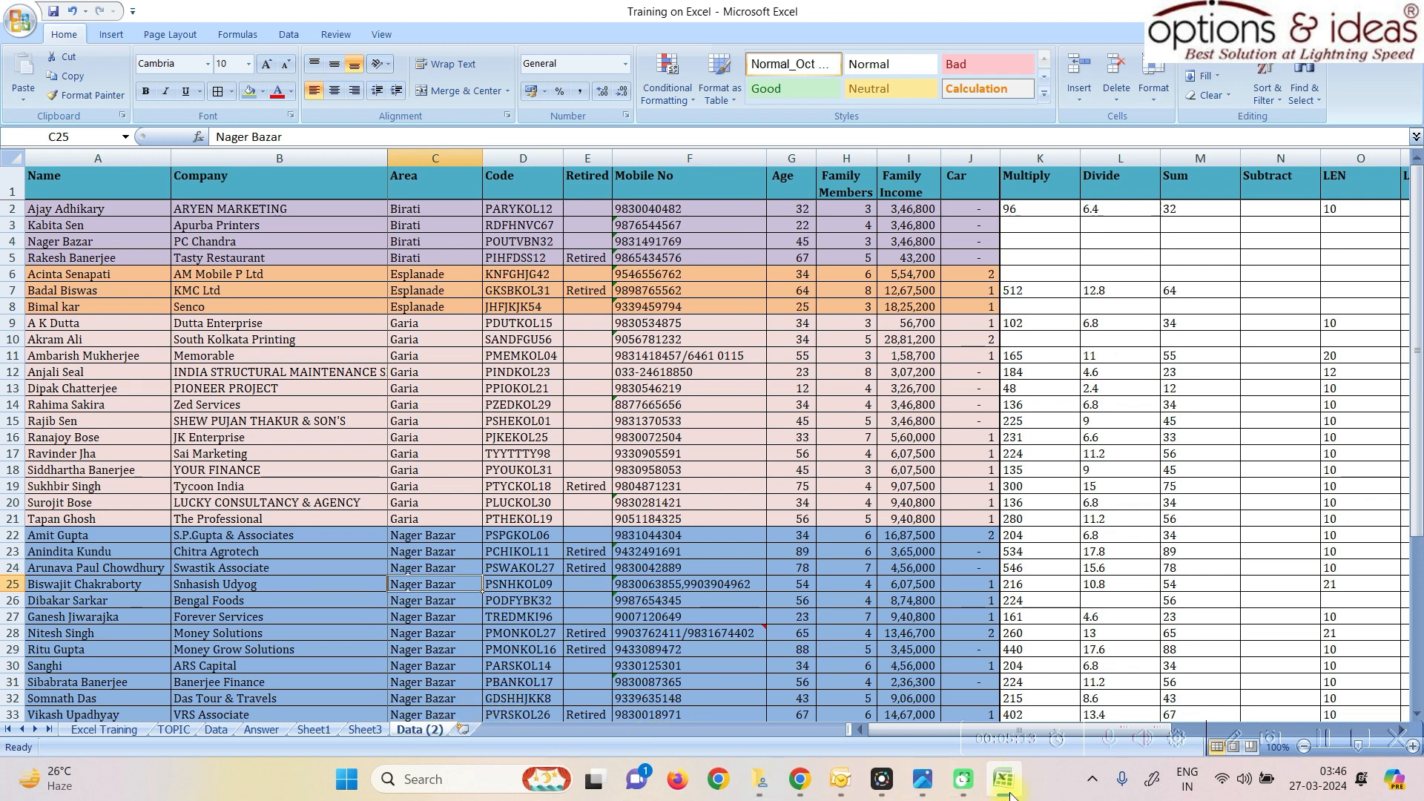
# Step: Copy all cells of the Data (2) sheet and paste them into a newly added sheet at cell A1
pyautogui.click(289, 404)
pyautogui.click(13, 158)
pyautogui.rightClick(89, 242)
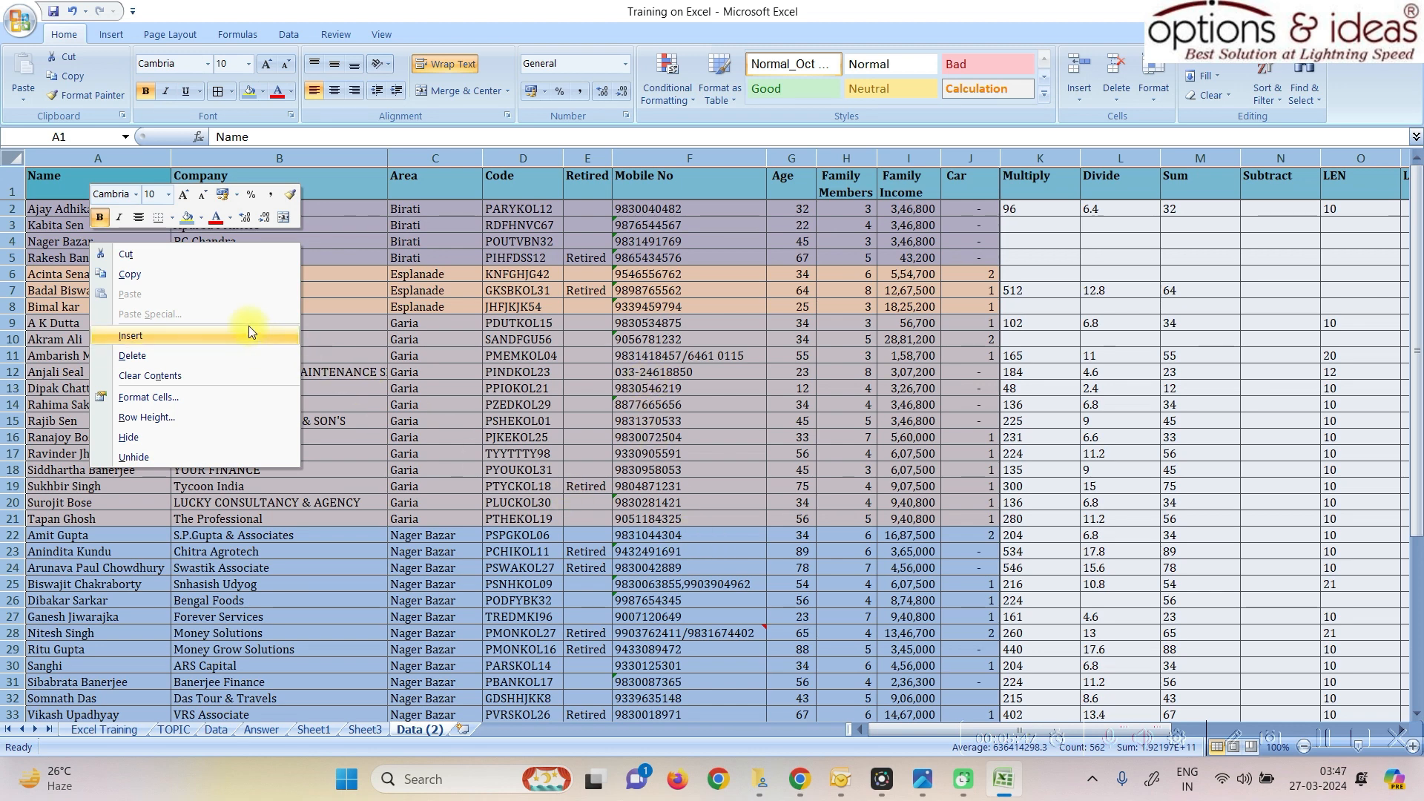
pyautogui.click(197, 275)
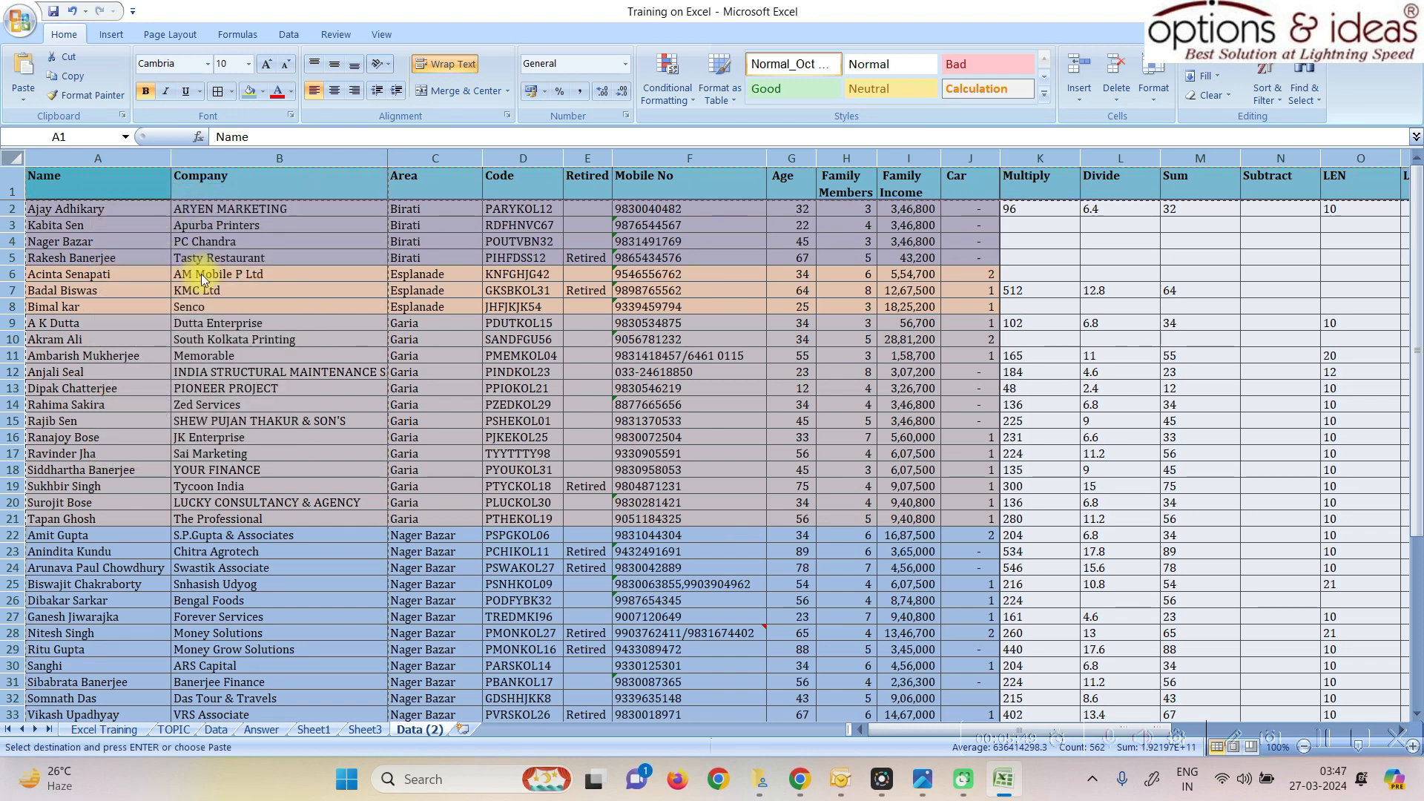
pyautogui.click(461, 731)
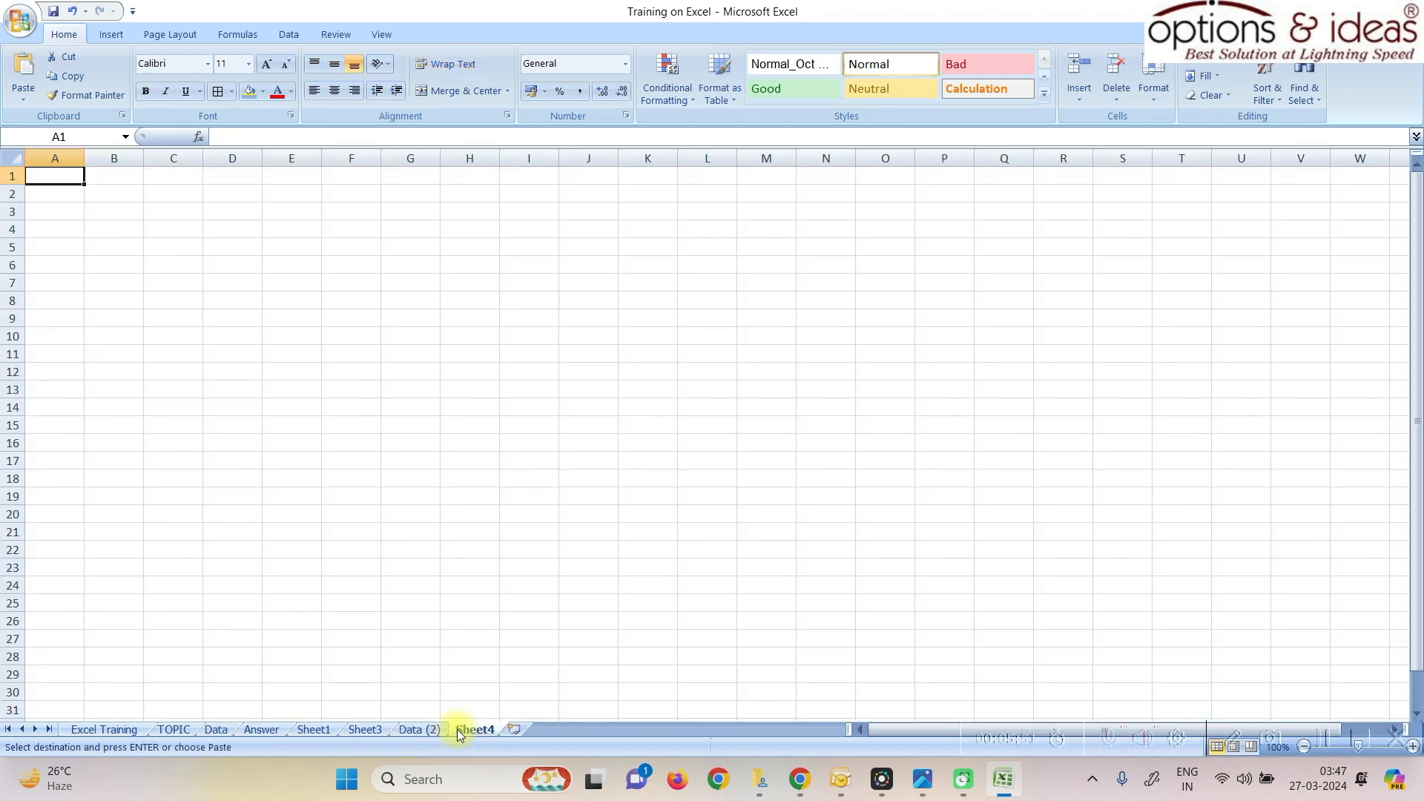
pyautogui.rightClick(67, 175)
pyautogui.click(134, 223)
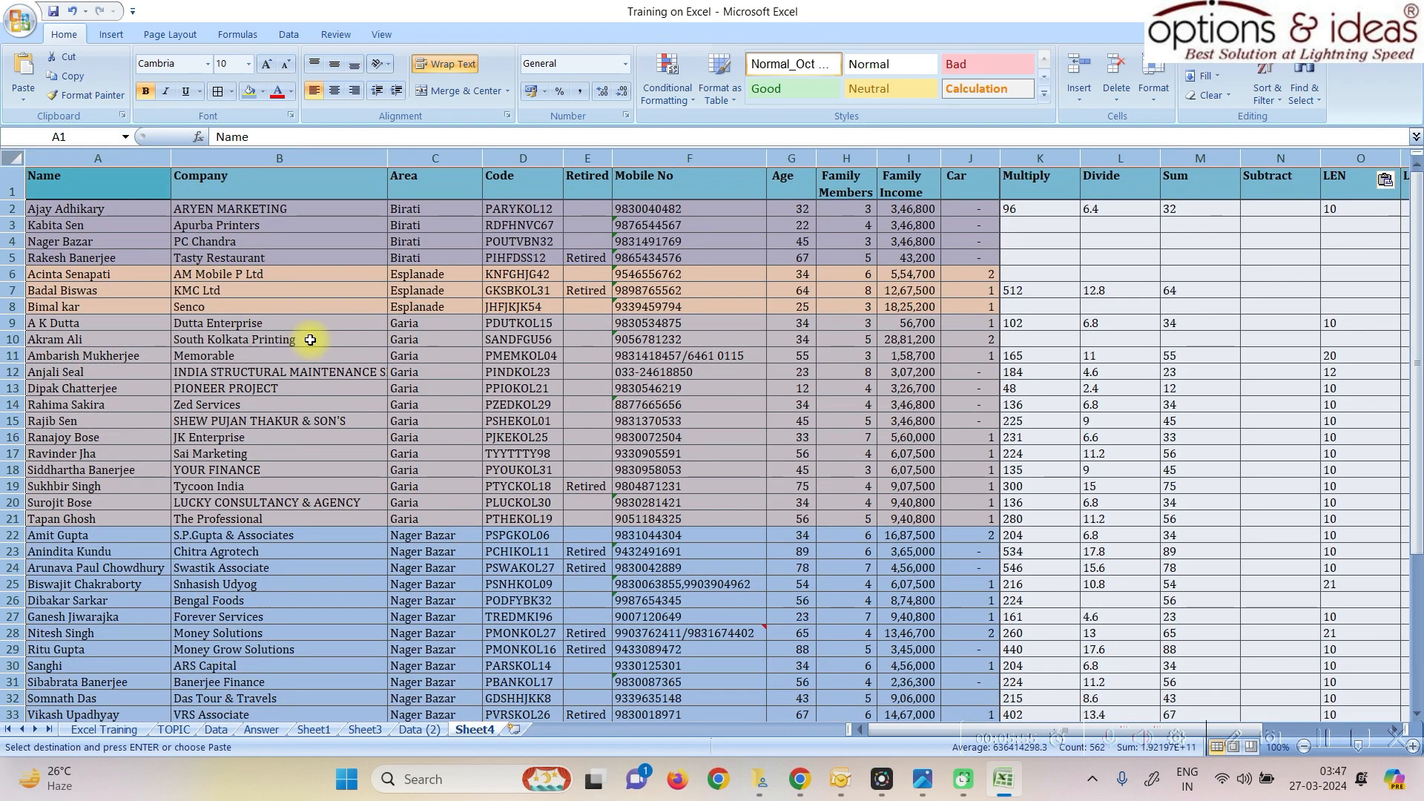
pyautogui.click(315, 341)
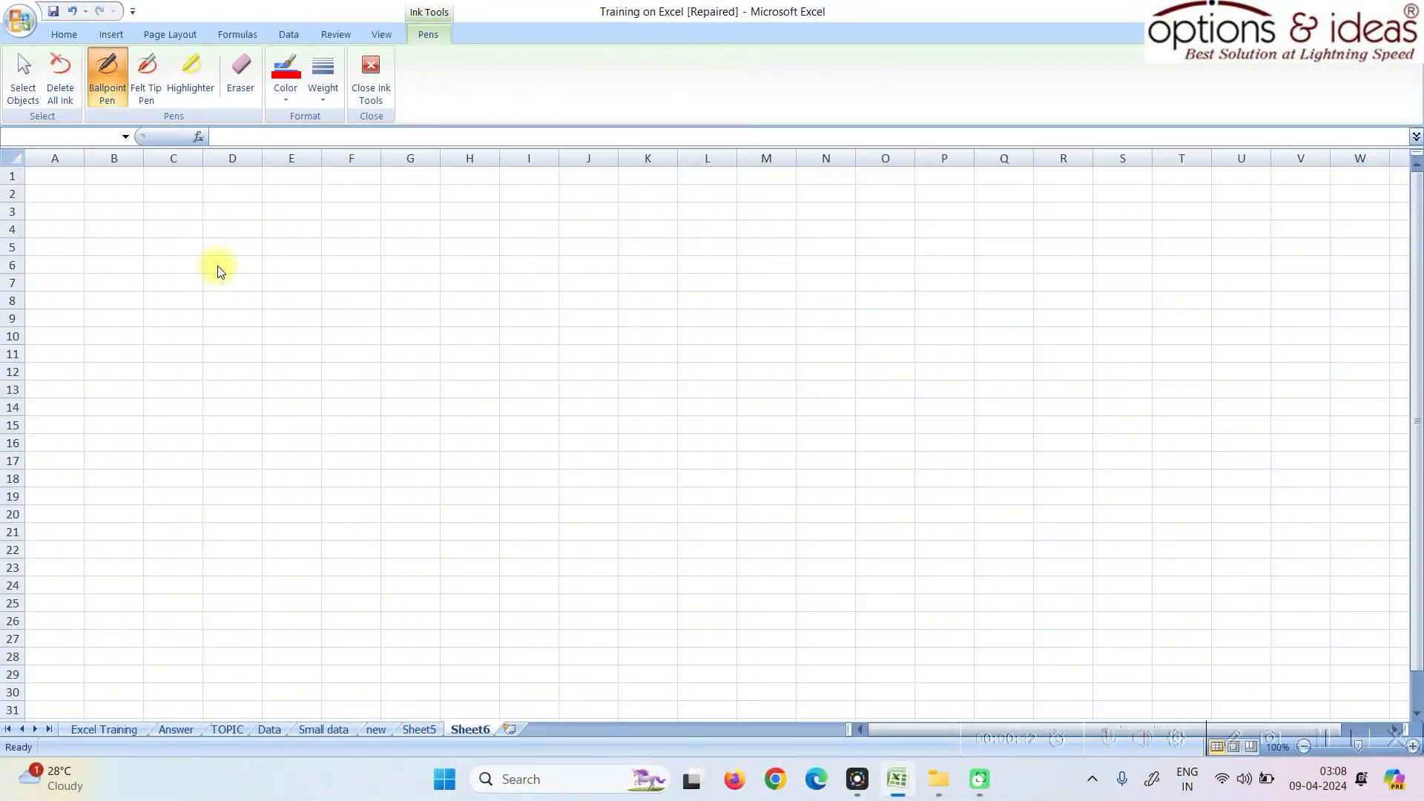
# Step: Handwrite notes across the blank Sheet6 with the Ballpoint Pen
pyautogui.moveTo(201, 263)
pyautogui.mouseDown()
pyautogui.moveTo(176, 274)
pyautogui.moveTo(276, 344)
pyautogui.moveTo(318, 286)
pyautogui.moveTo(345, 404)
pyautogui.mouseUp()
pyautogui.moveTo(420, 324)
pyautogui.mouseDown()
pyautogui.moveTo(477, 302)
pyautogui.moveTo(464, 334)
pyautogui.moveTo(496, 343)
pyautogui.mouseUp()
pyautogui.moveTo(588, 261); pyautogui.dragTo(593, 274)
pyautogui.moveTo(599, 325)
pyautogui.mouseDown()
pyautogui.moveTo(635, 279)
pyautogui.moveTo(674, 304)
pyautogui.moveTo(803, 277)
pyautogui.moveTo(988, 267)
pyautogui.moveTo(954, 340)
pyautogui.moveTo(1004, 375)
pyautogui.moveTo(1045, 297)
pyautogui.moveTo(1080, 341)
pyautogui.moveTo(1205, 318)
pyautogui.moveTo(1186, 367)
pyautogui.moveTo(1331, 382)
pyautogui.mouseUp()
pyautogui.moveTo(182, 450); pyautogui.dragTo(1309, 422)
pyautogui.moveTo(977, 346)
pyautogui.mouseDown()
pyautogui.moveTo(921, 343)
pyautogui.moveTo(974, 324)
pyautogui.mouseUp()
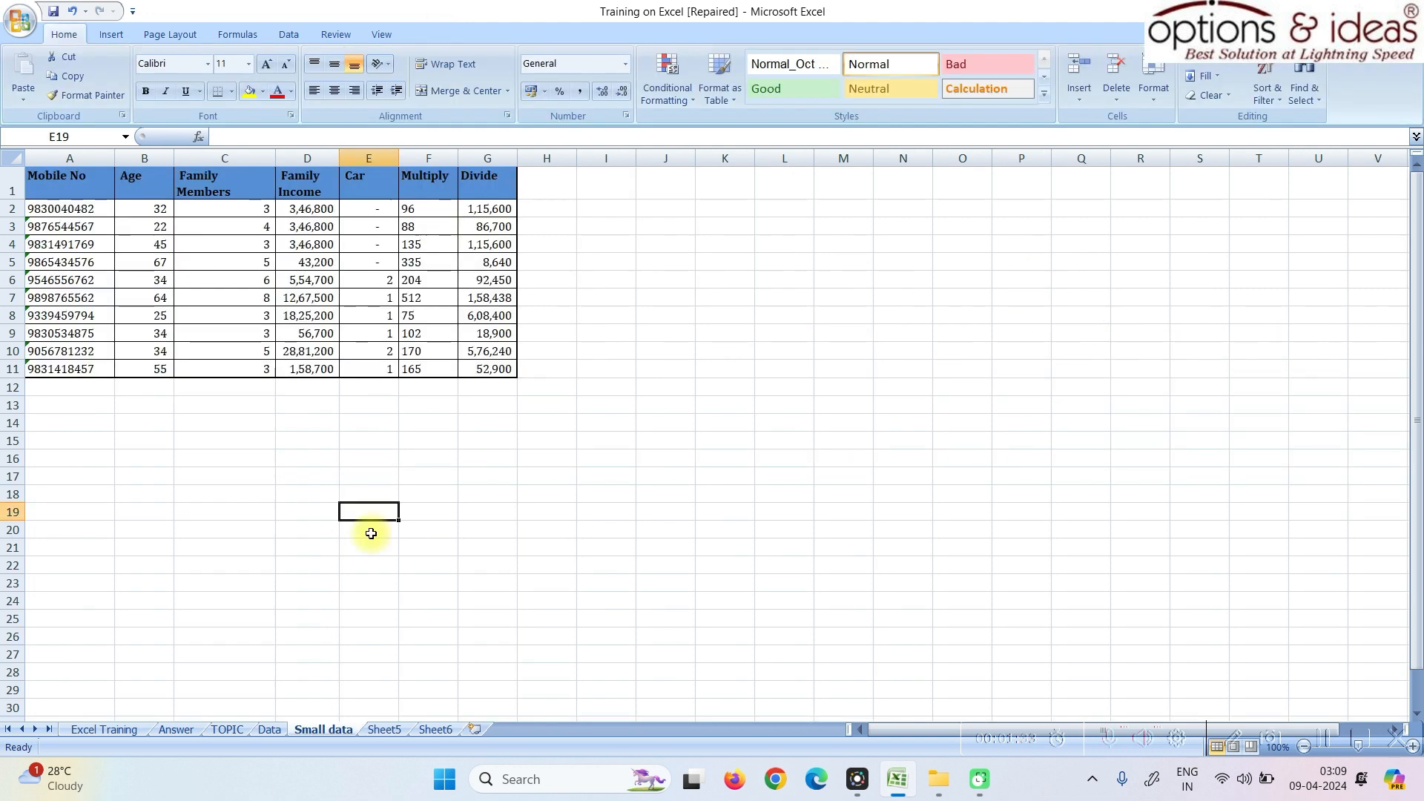
# Step: Check the formulas behind the Multiply and Divide cells in row 3 of the Small data sheet
pyautogui.click(414, 229)
pyautogui.click(493, 224)
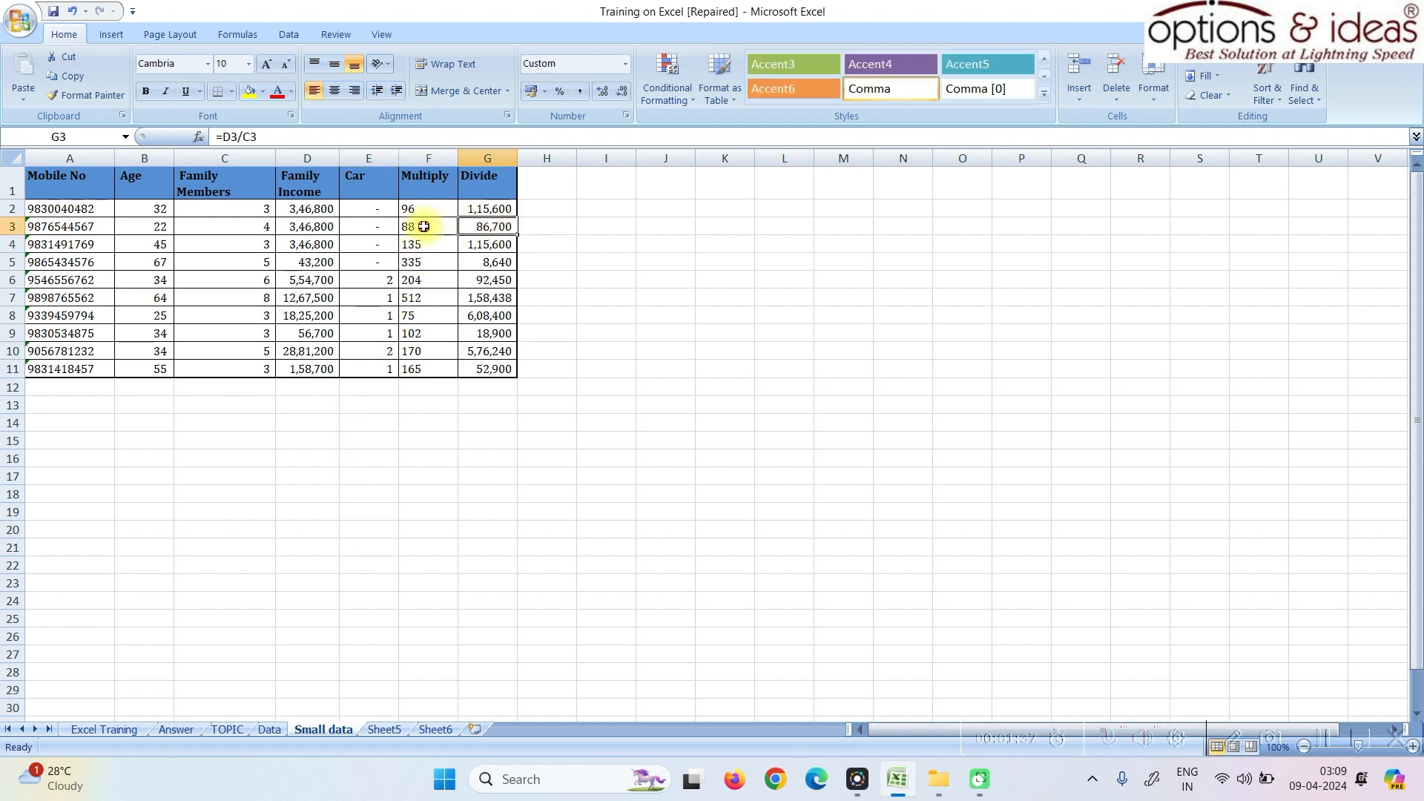
pyautogui.click(416, 227)
pyautogui.click(482, 226)
pyautogui.click(429, 225)
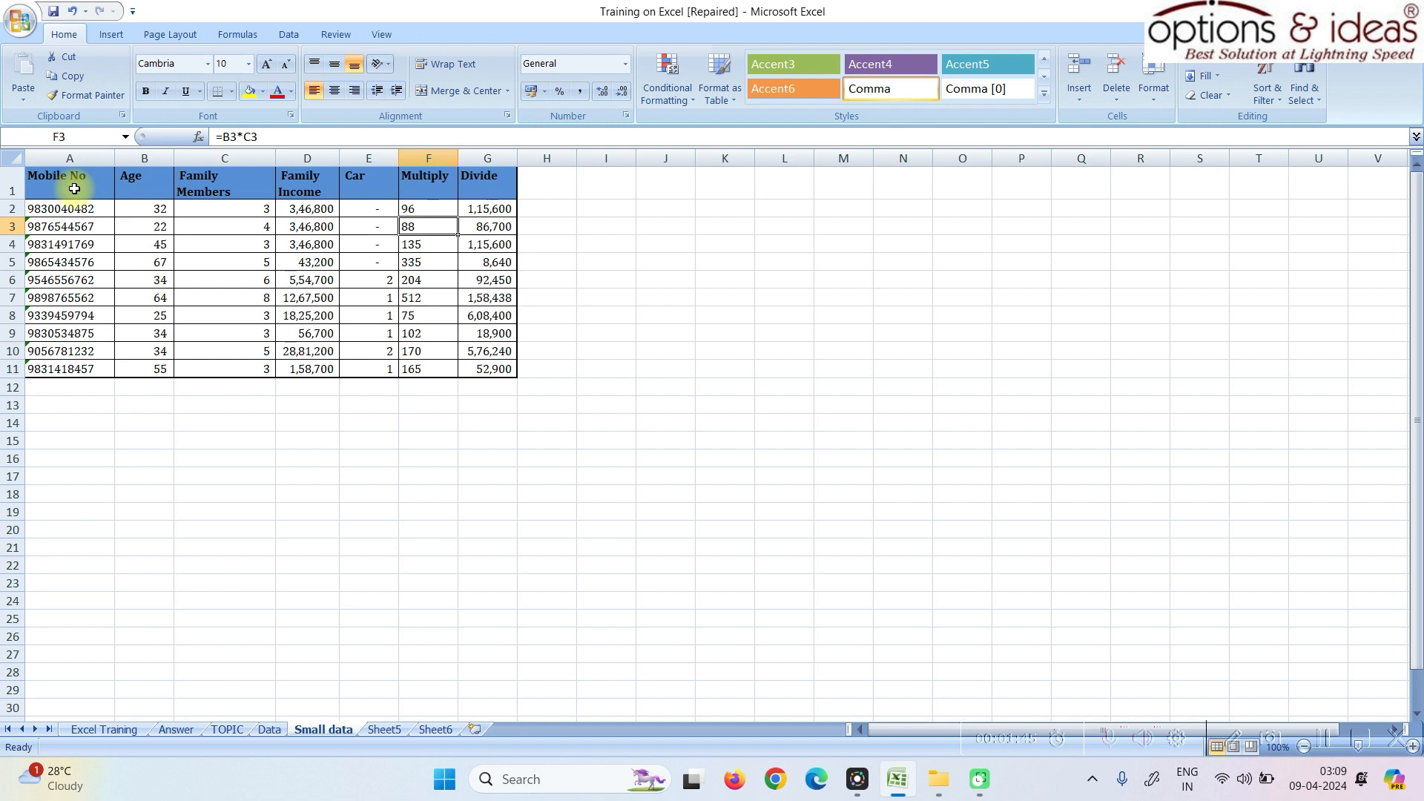
# Step: Add a worksheet after Sheet6 and rename it "new"
pyautogui.click(475, 729)
pyautogui.doubleClick(478, 730)
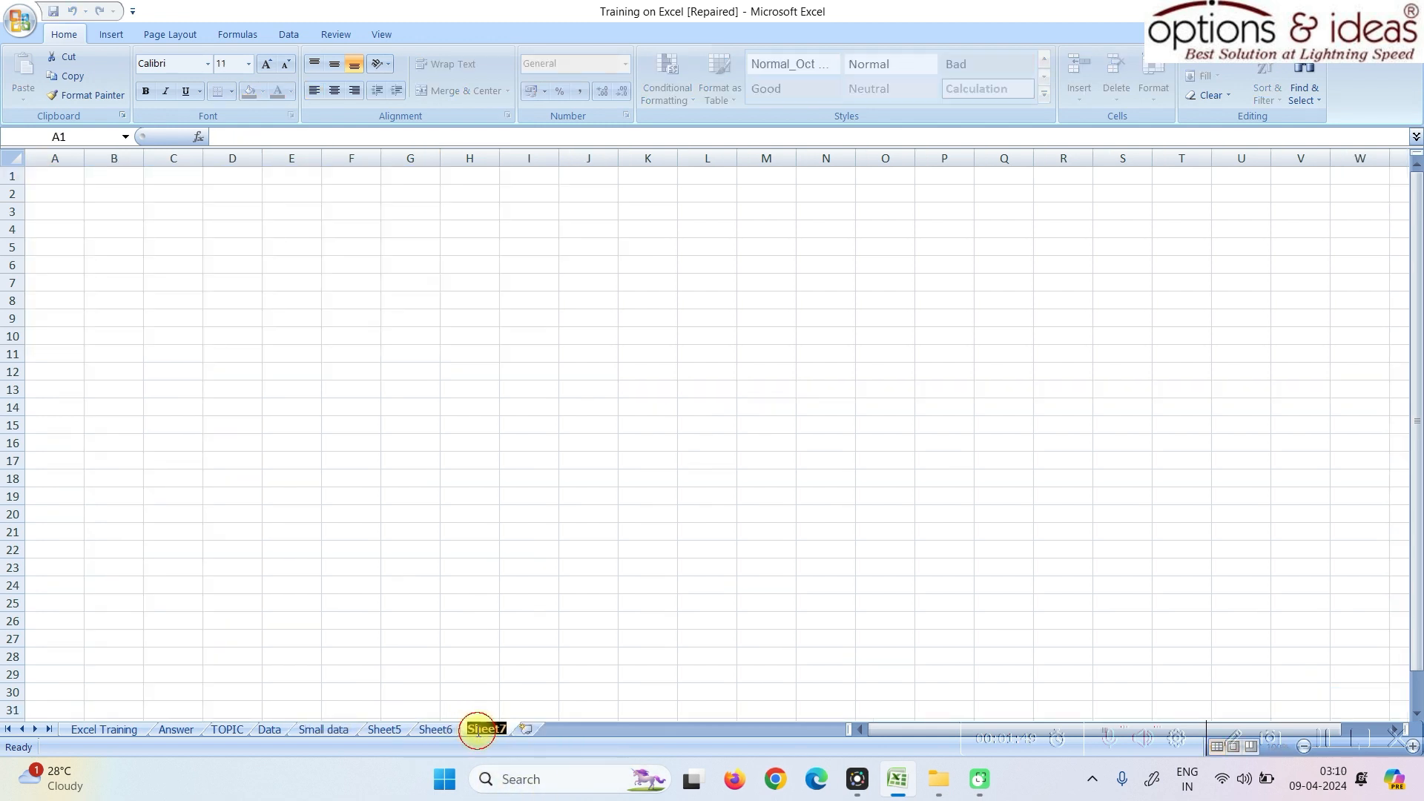
pyautogui.write('n')
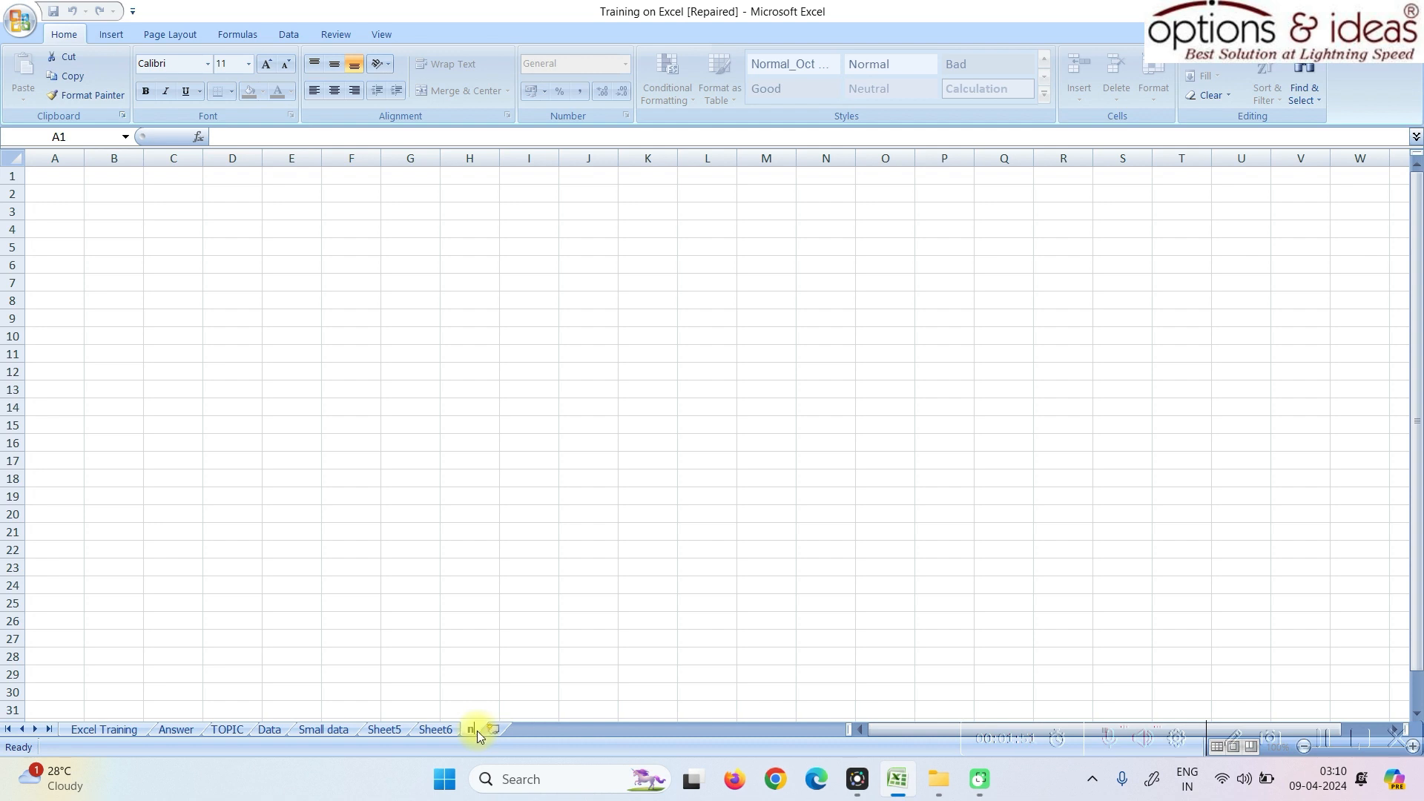
pyautogui.write('ew')
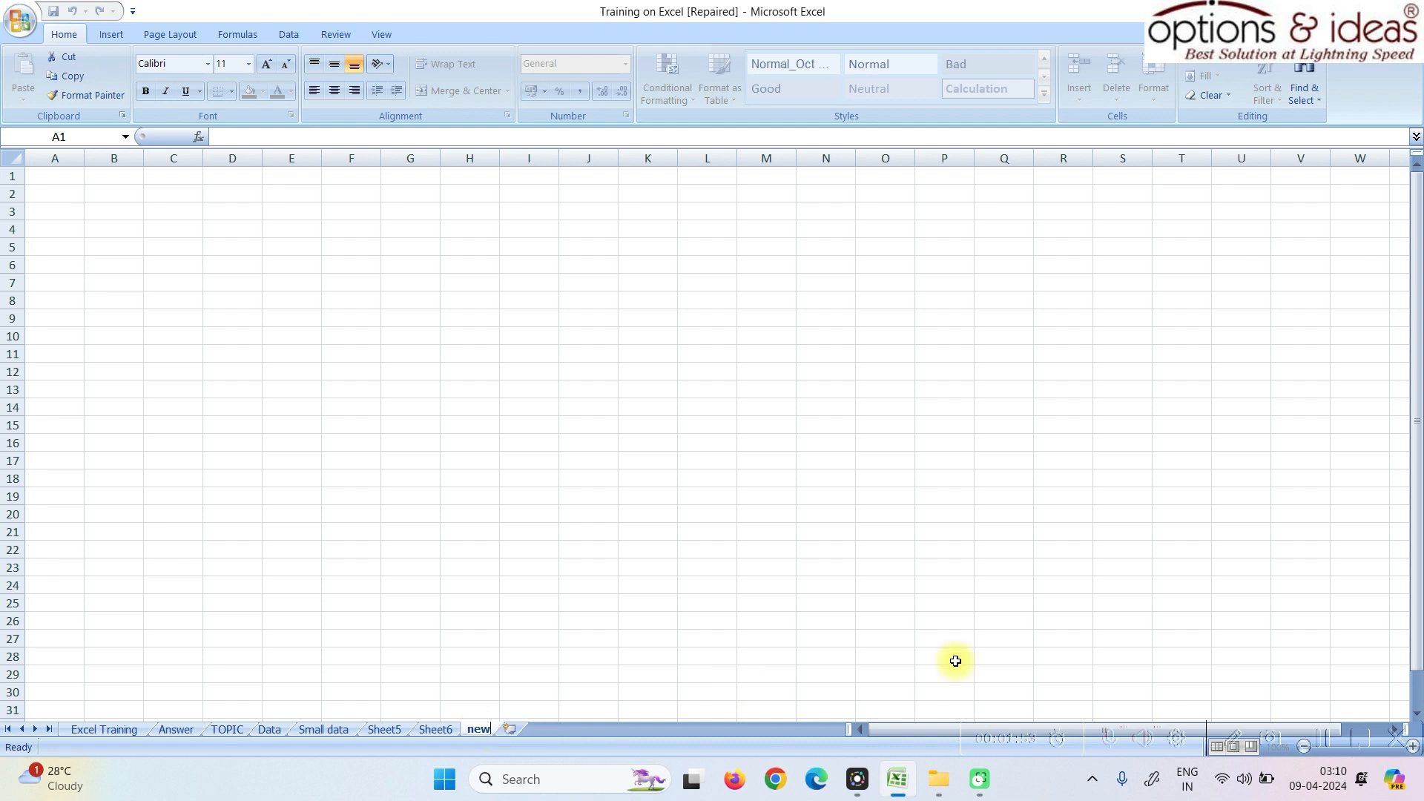
pyautogui.click(477, 597)
# Step: Copy the table in A1:G11 of the Small data sheet and paste only its values into the "new" sheet at cell A1
pyautogui.click(322, 730)
pyautogui.moveTo(68, 178); pyautogui.dragTo(492, 368)
pyautogui.rightClick(491, 369)
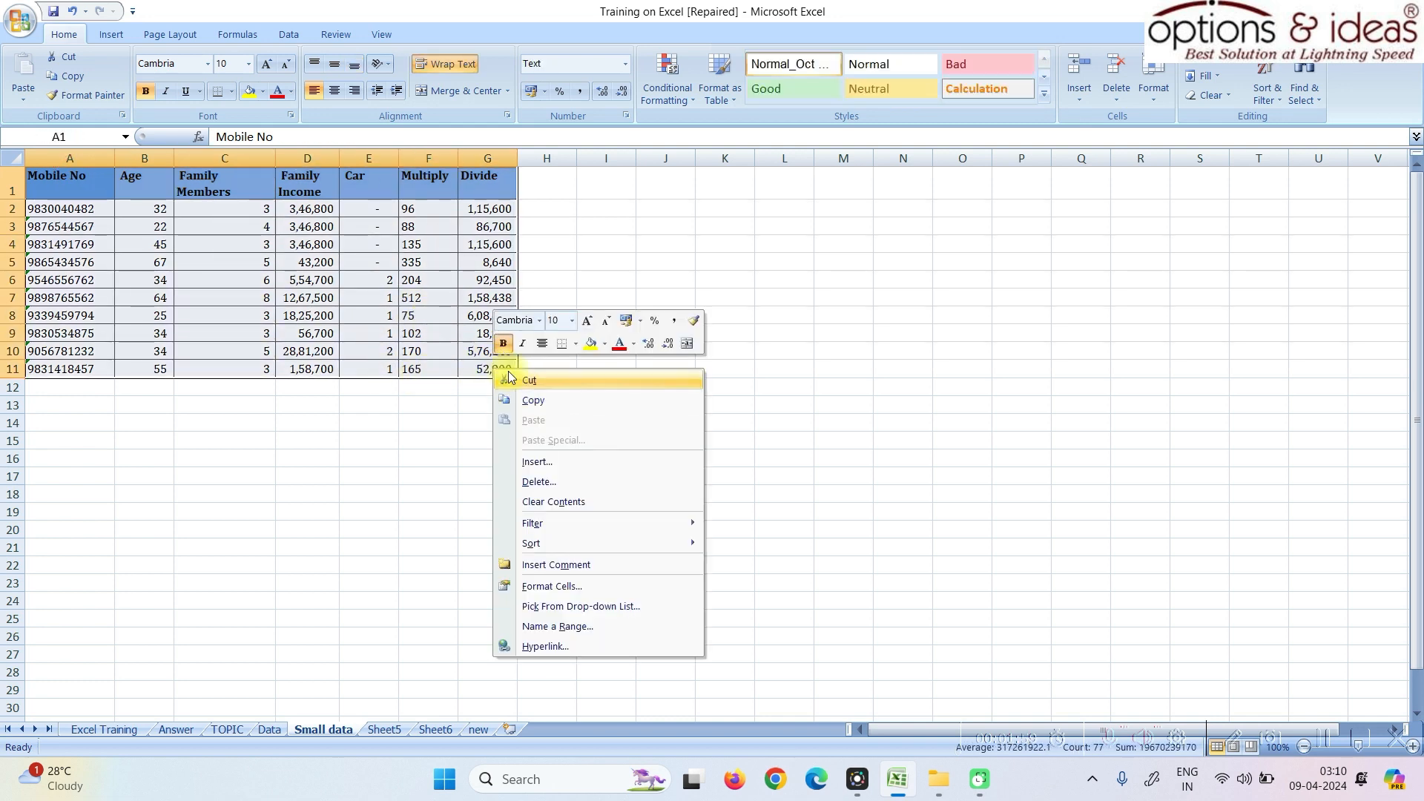
pyautogui.click(568, 402)
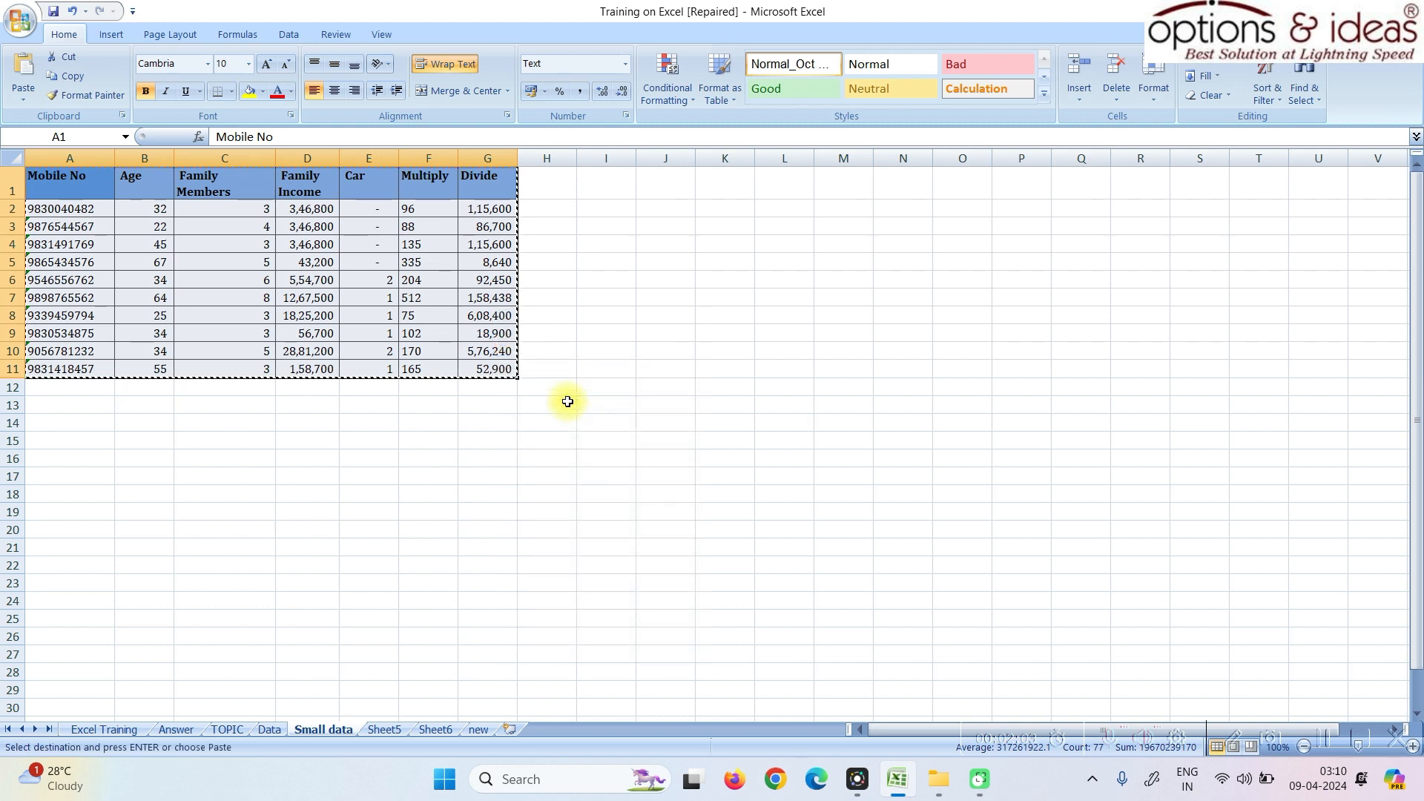
pyautogui.click(479, 729)
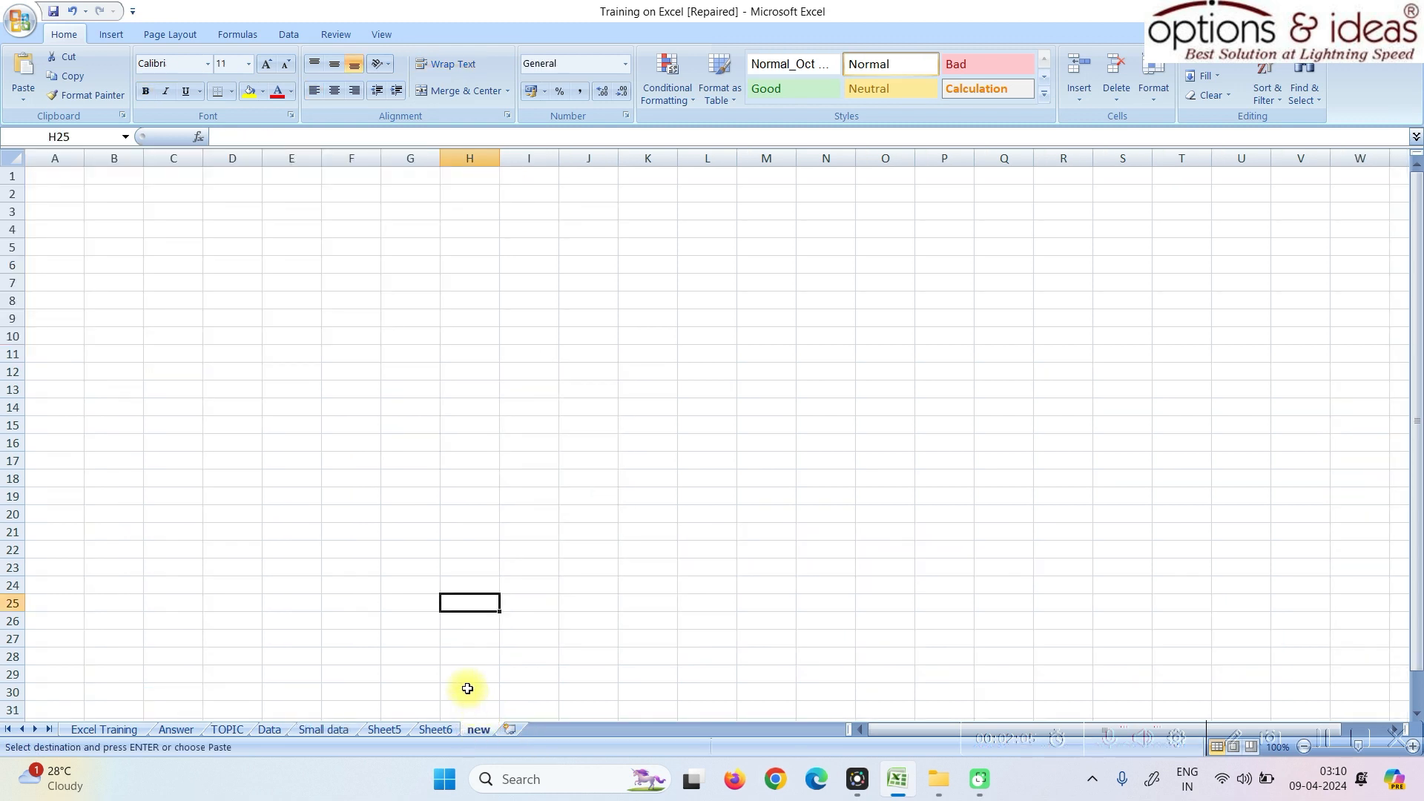
pyautogui.rightClick(64, 181)
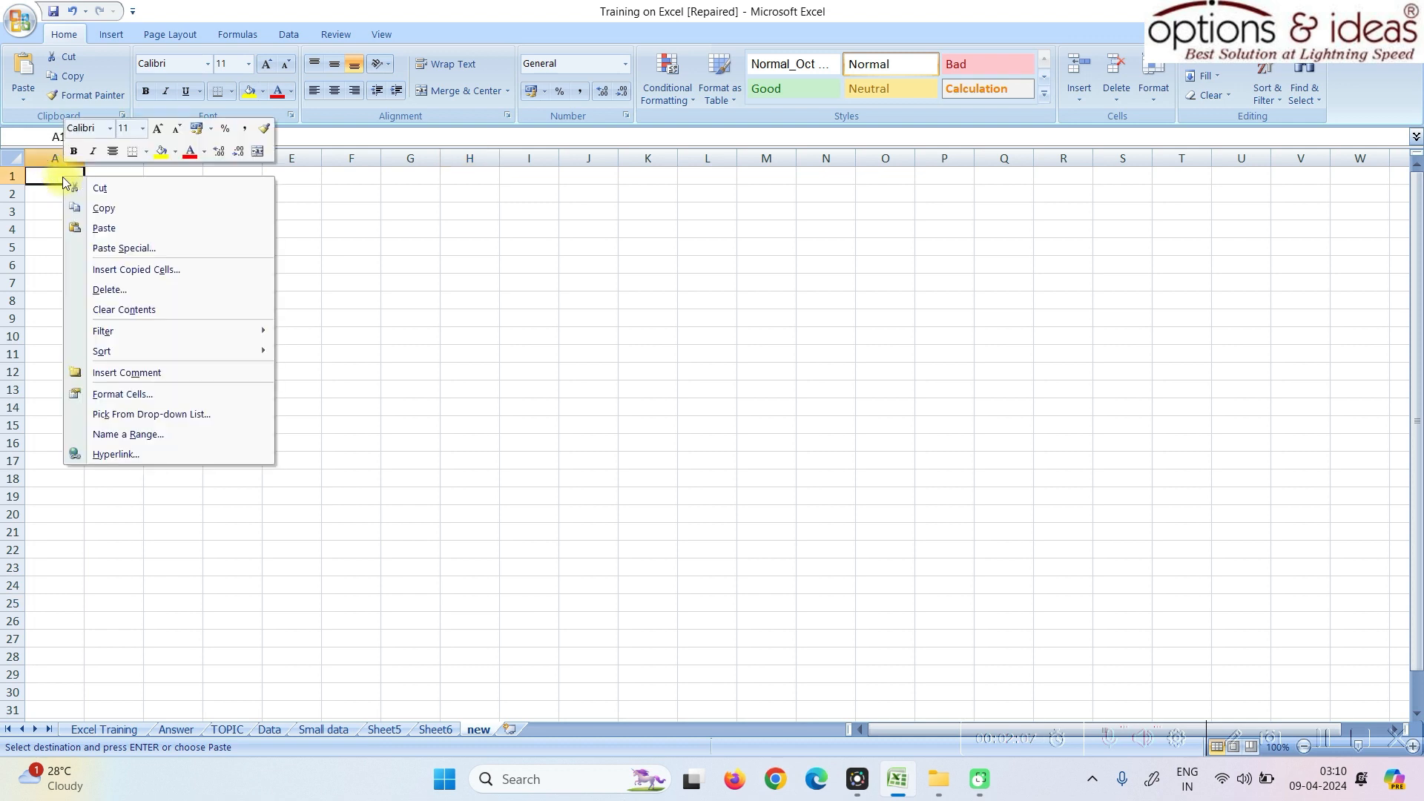
pyautogui.click(122, 248)
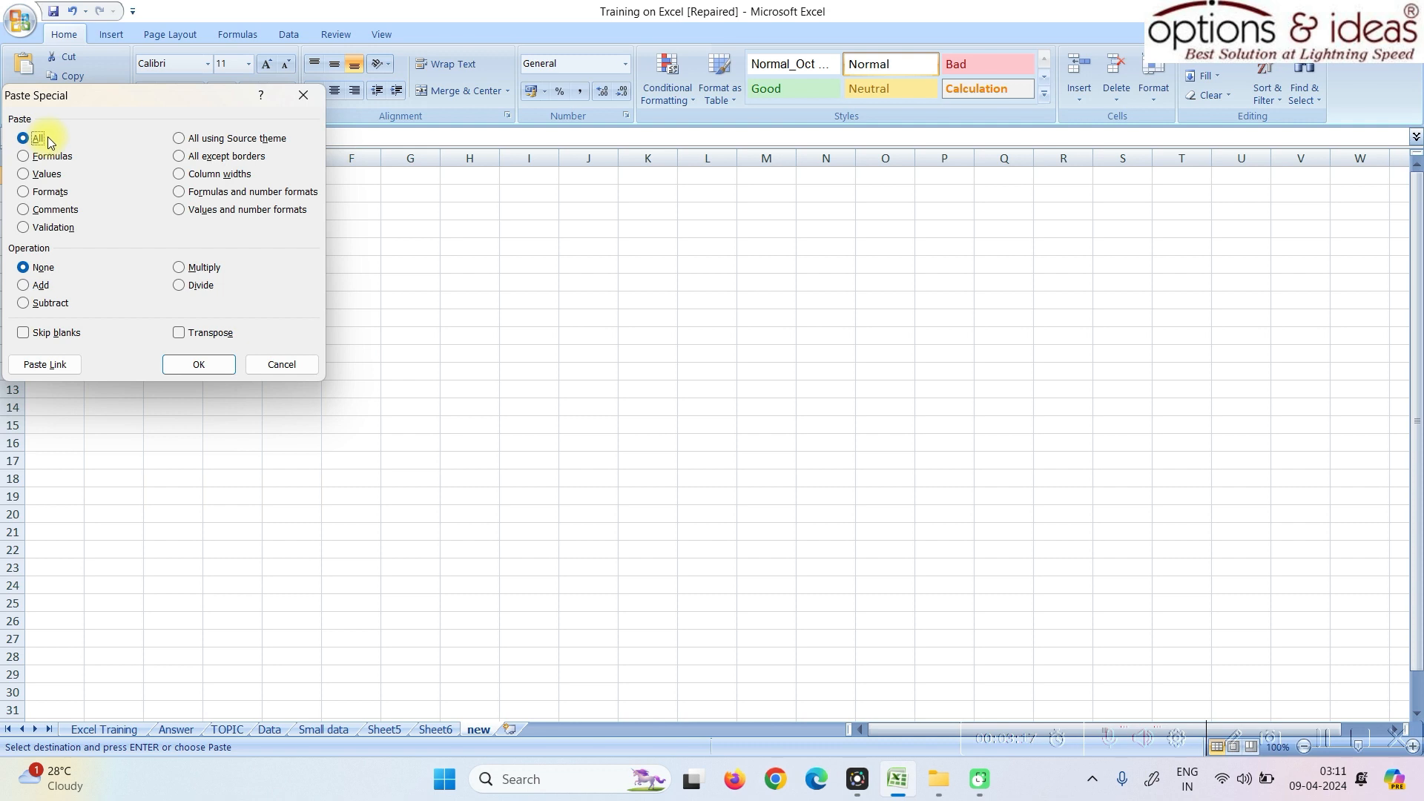
pyautogui.click(58, 159)
pyautogui.click(57, 180)
pyautogui.click(199, 364)
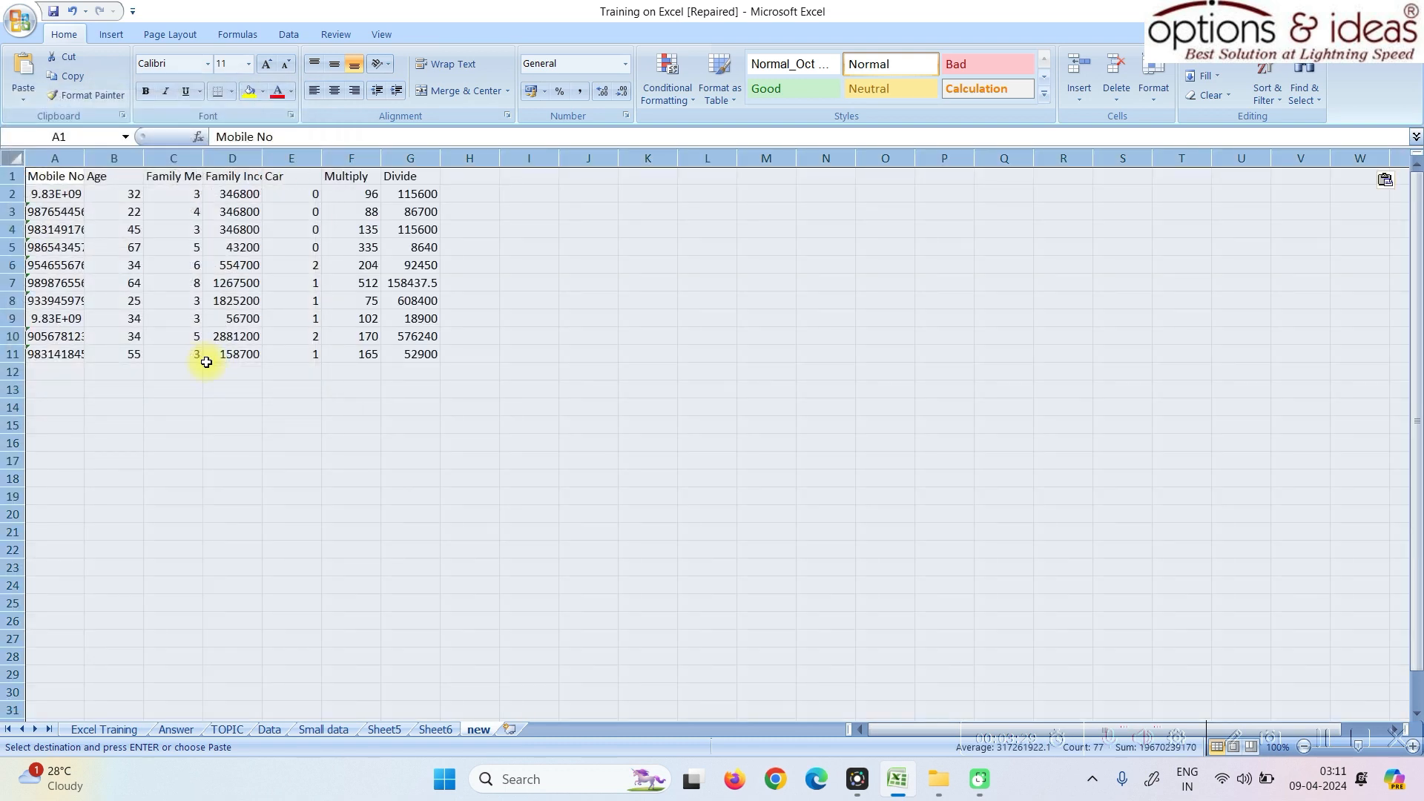
# Step: Auto-fit the widths of columns A to G and freeze the panes at cell B2 on the "new" sheet
pyautogui.moveTo(54, 158); pyautogui.dragTo(443, 157)
pyautogui.doubleClick(440, 157)
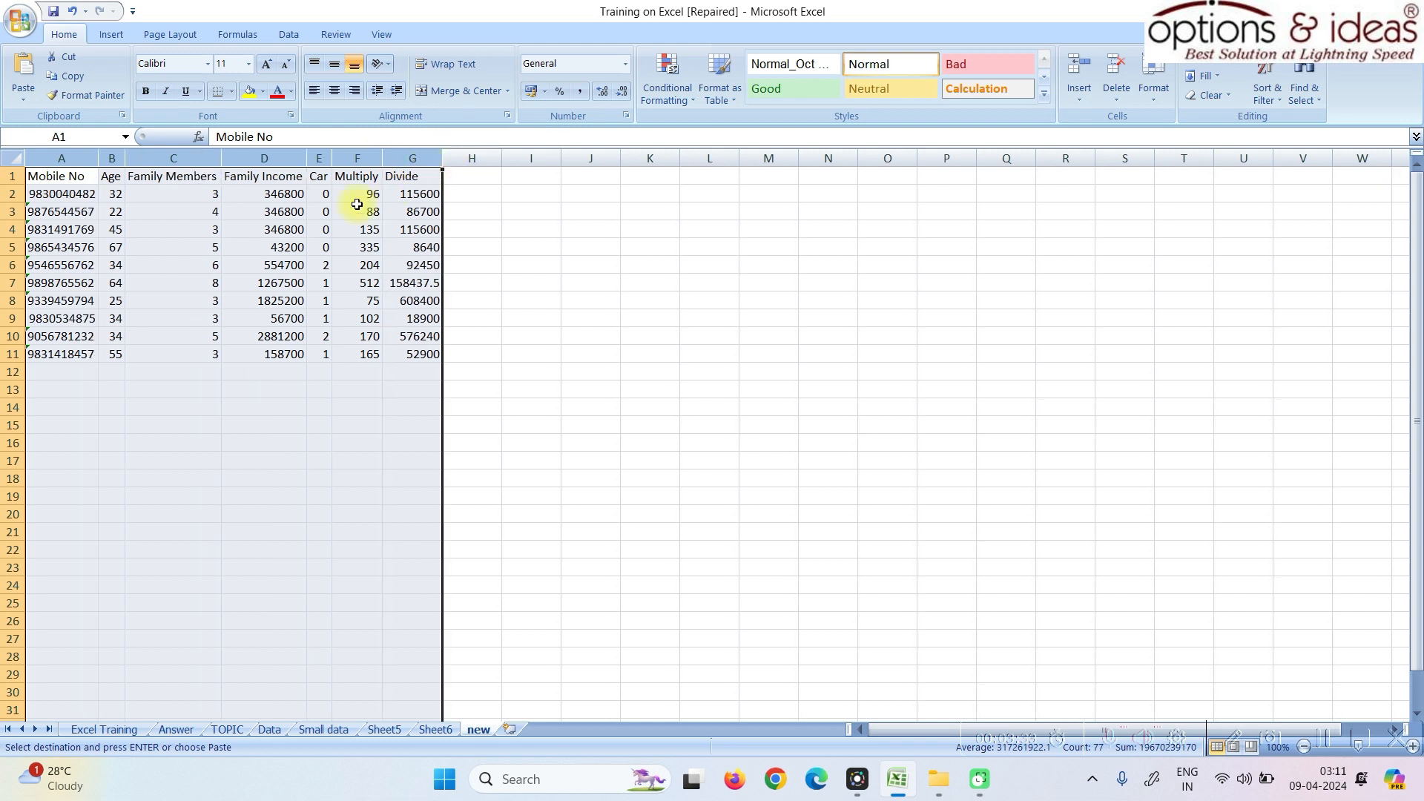
pyautogui.click(113, 195)
pyautogui.click(381, 34)
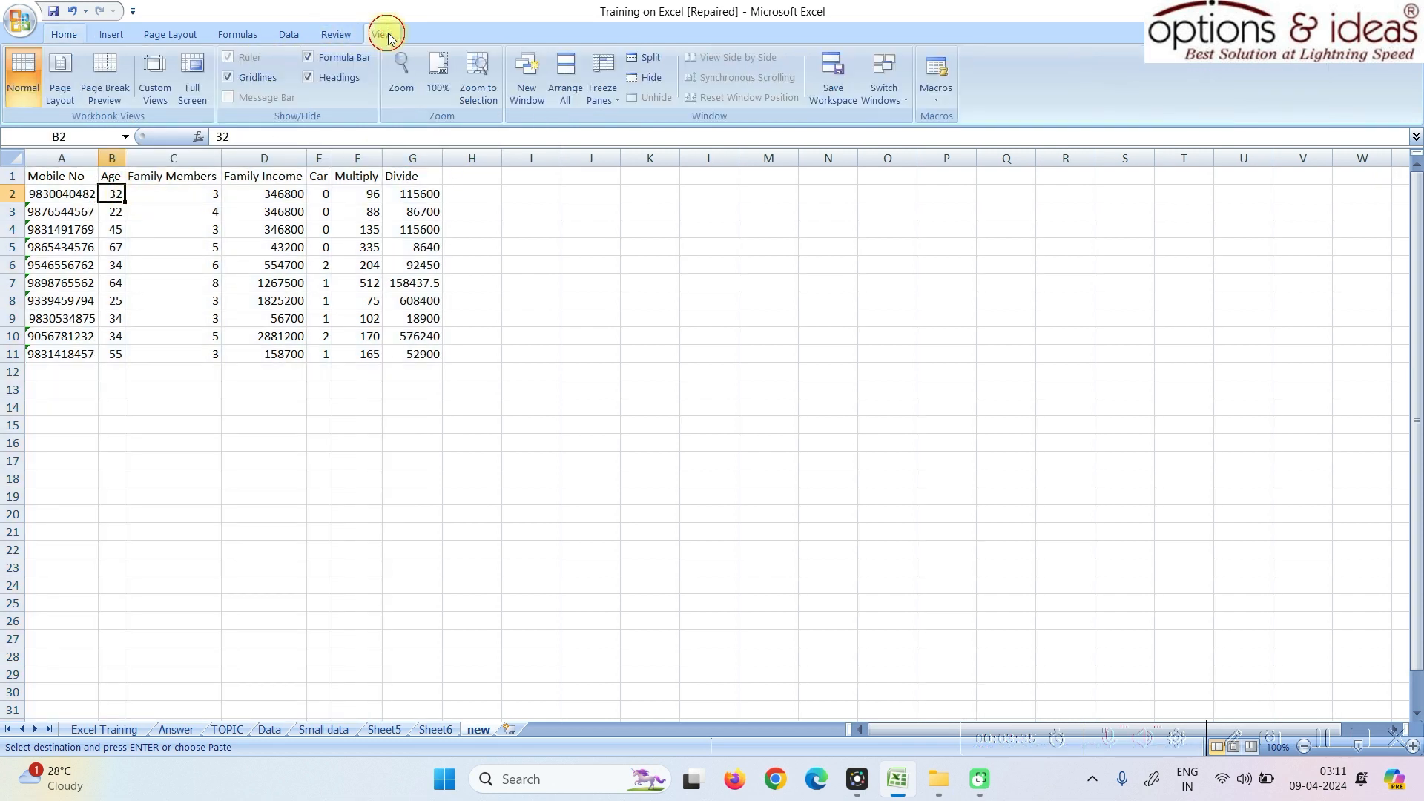
pyautogui.click(602, 83)
pyautogui.click(646, 332)
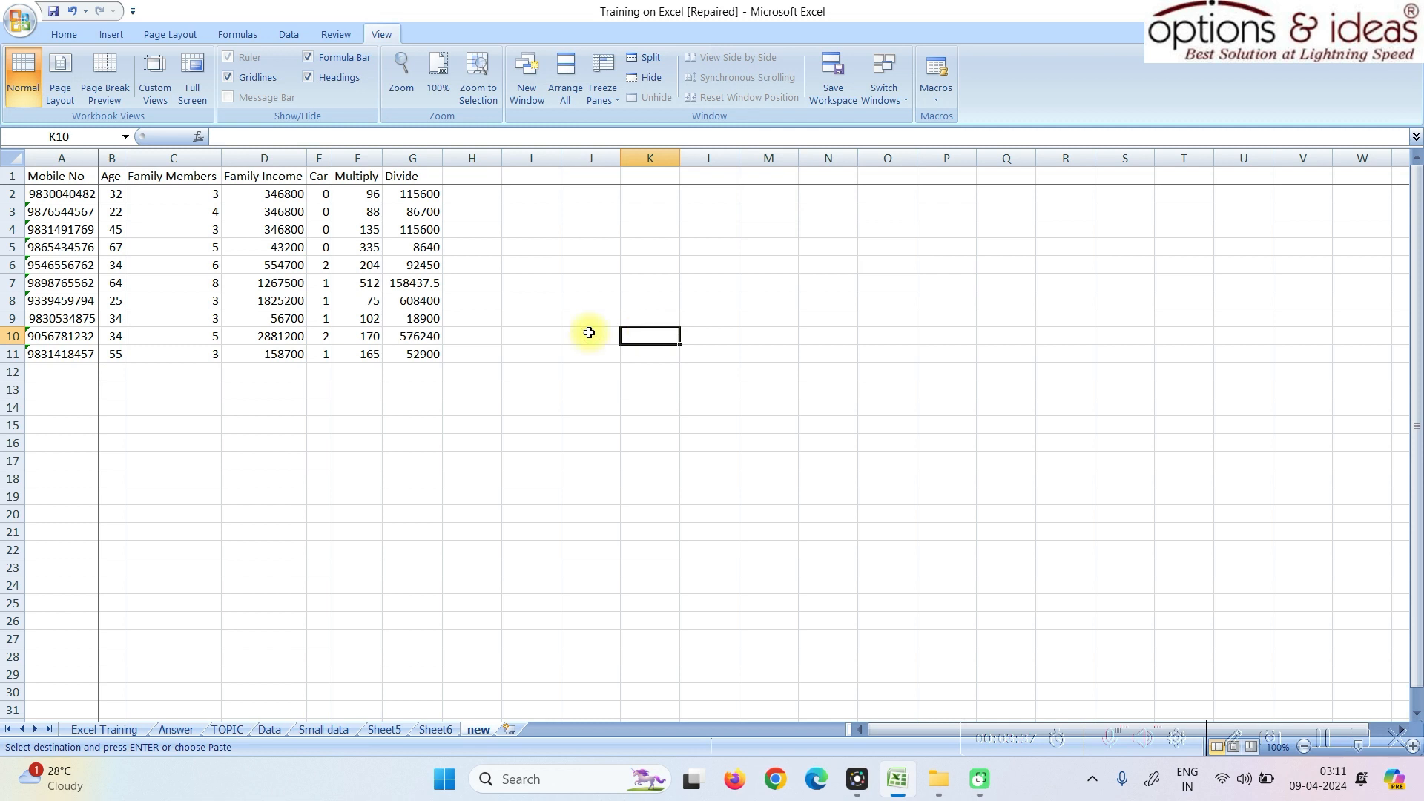
# Step: Check whether the Multiply and Divide cells in rows 2 and 3 of the "new" sheet contain values or formulas
pyautogui.click(371, 214)
pyautogui.click(407, 215)
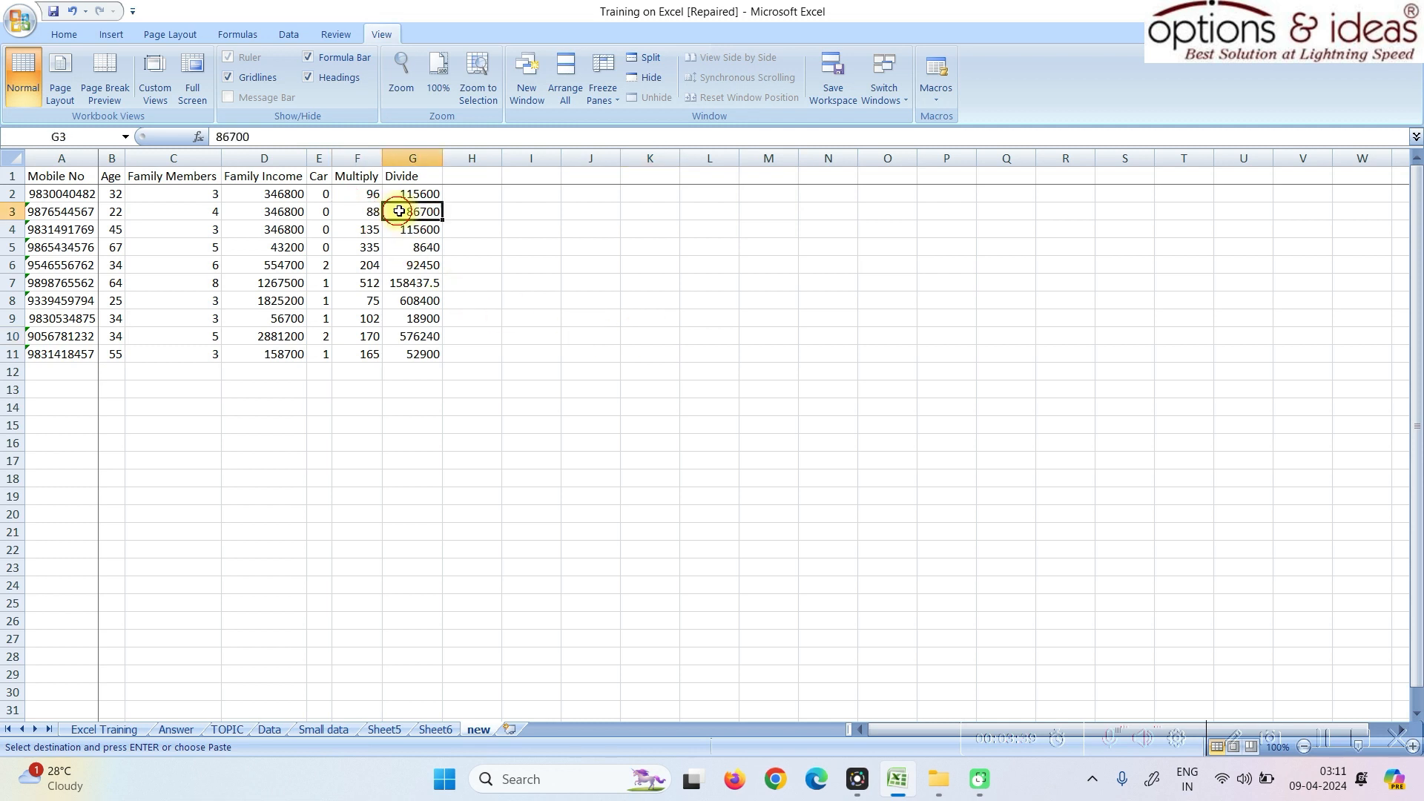
pyautogui.click(371, 212)
pyautogui.click(407, 212)
pyautogui.click(371, 194)
pyautogui.click(412, 195)
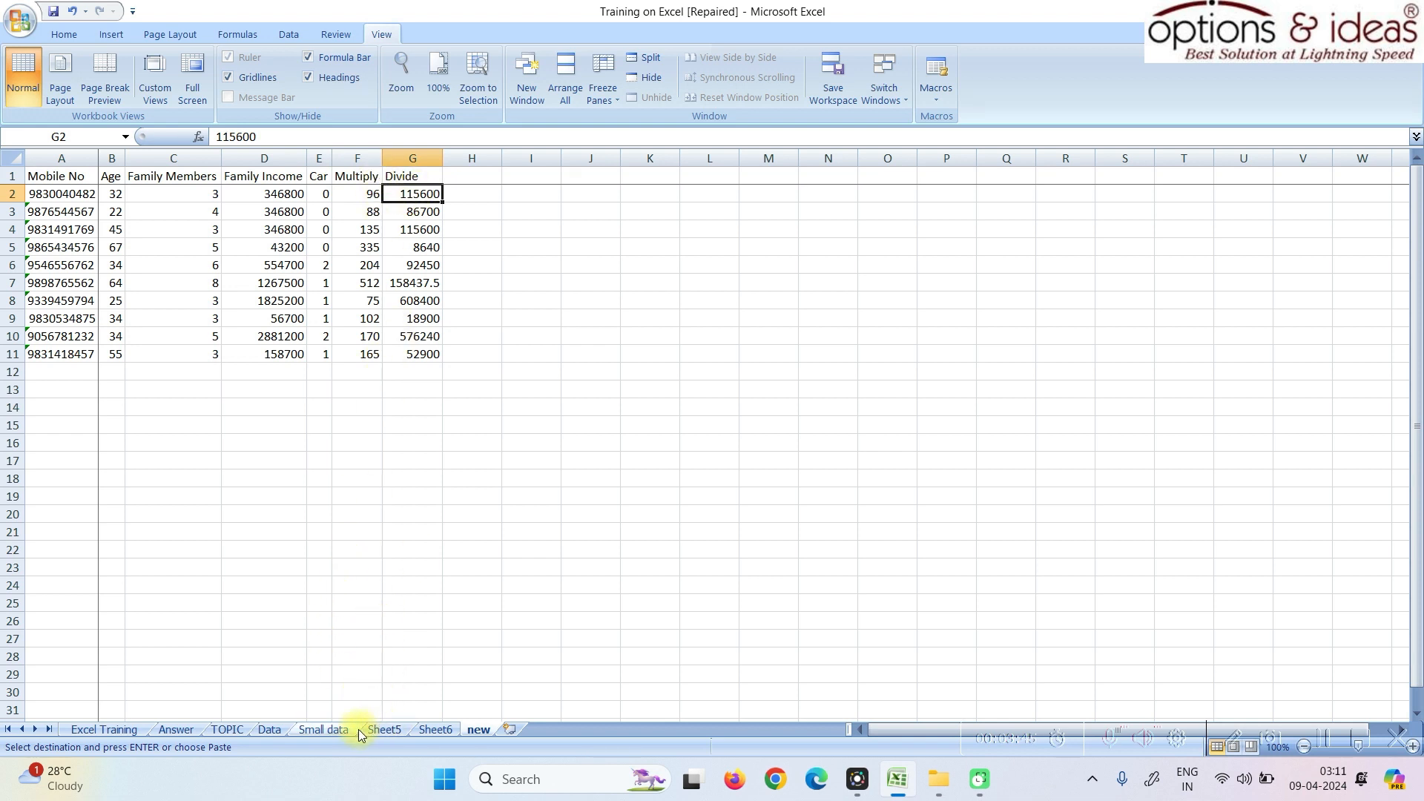
# Step: Compare with the source by examining the Multiply and Divide formulas on the Small data sheet
pyautogui.click(326, 729)
pyautogui.click(480, 210)
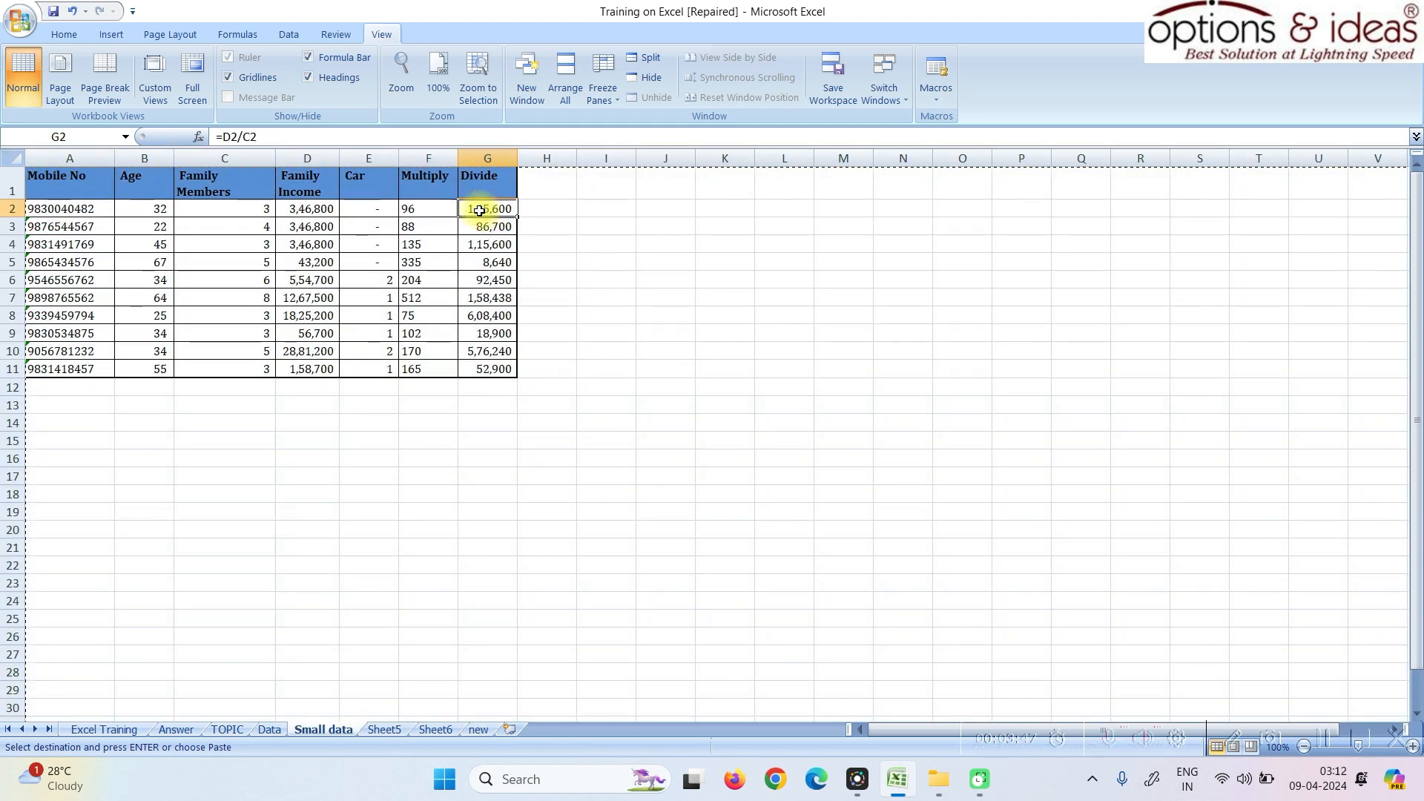
pyautogui.click(430, 208)
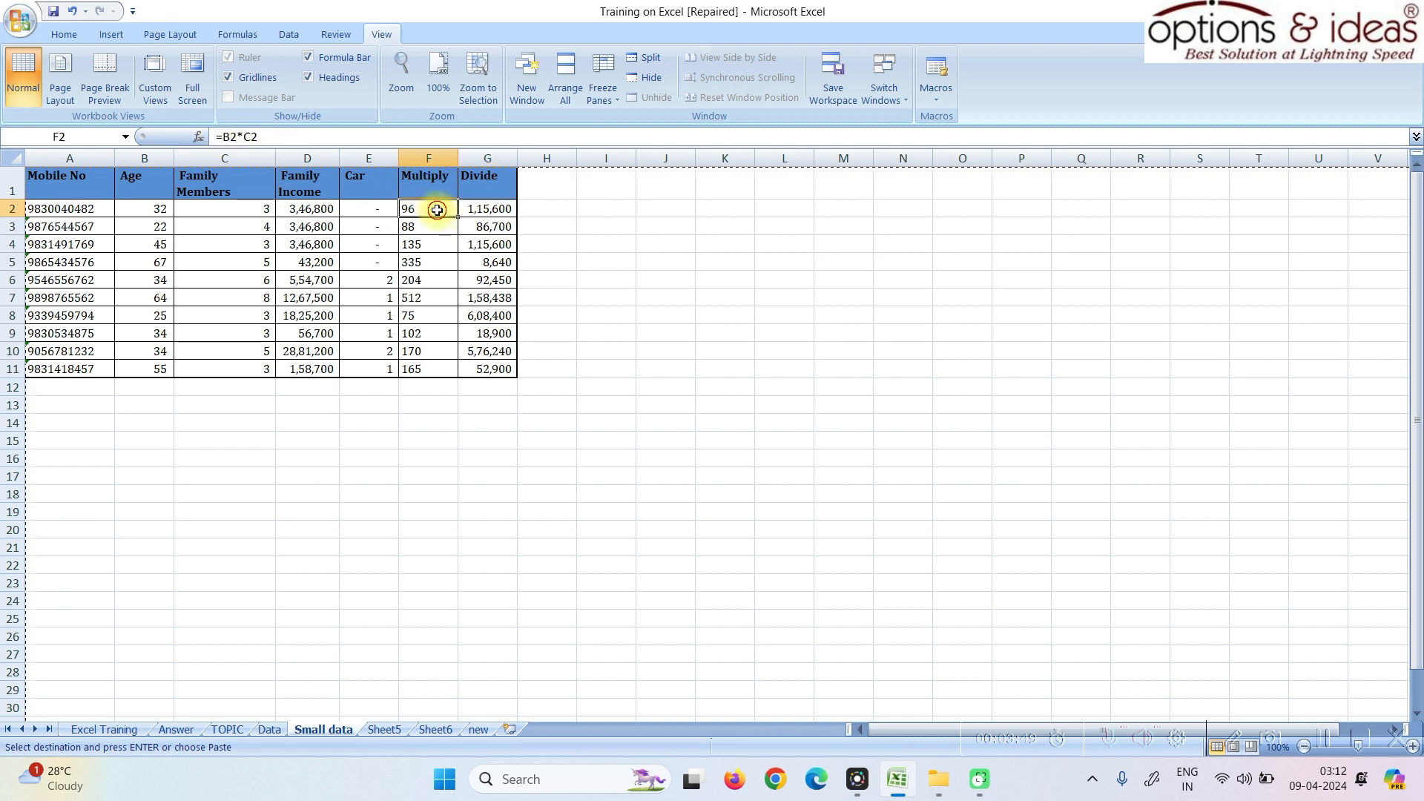
pyautogui.click(434, 260)
pyautogui.click(427, 244)
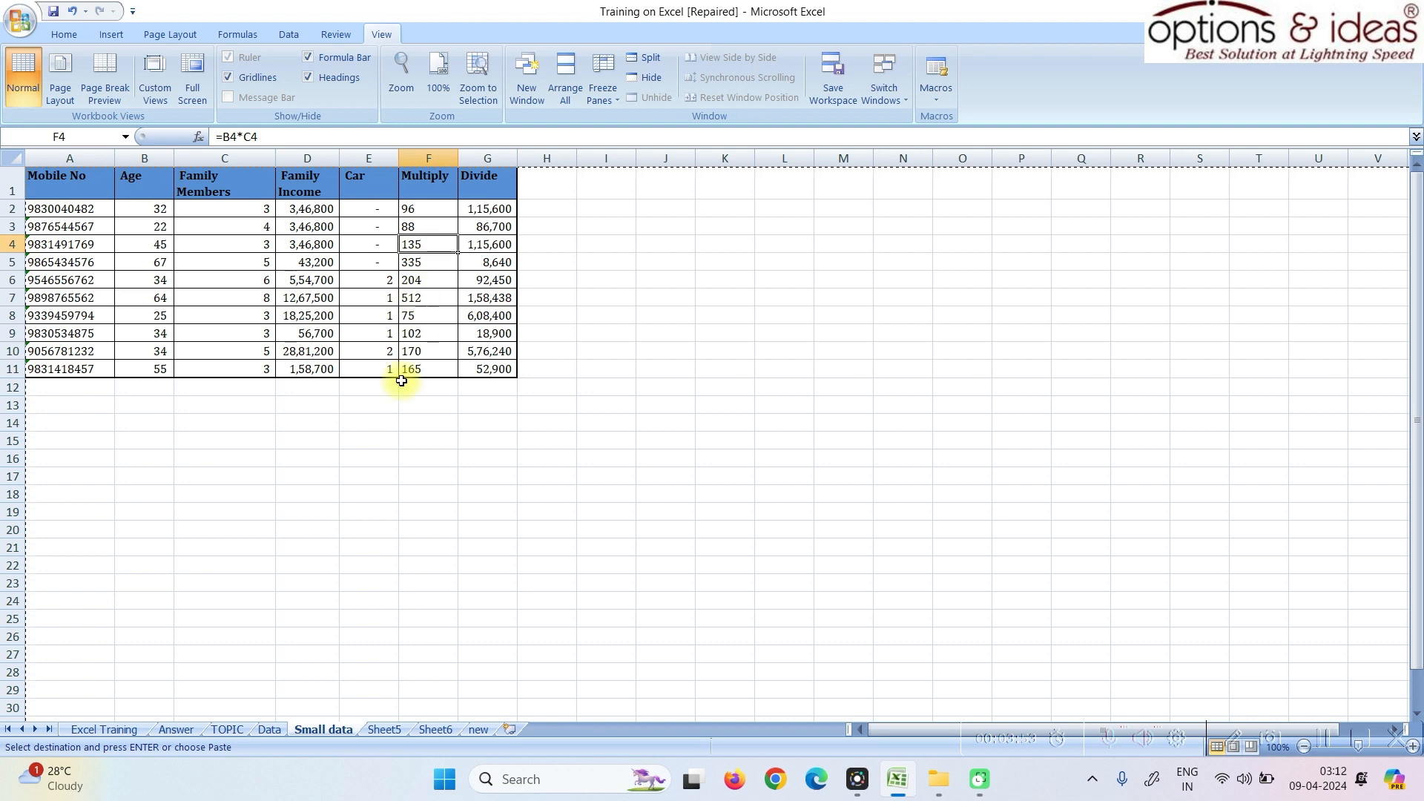
# Step: Return to the "new" sheet and examine the contents of further Divide and Multiply cells down to row 11
pyautogui.click(476, 729)
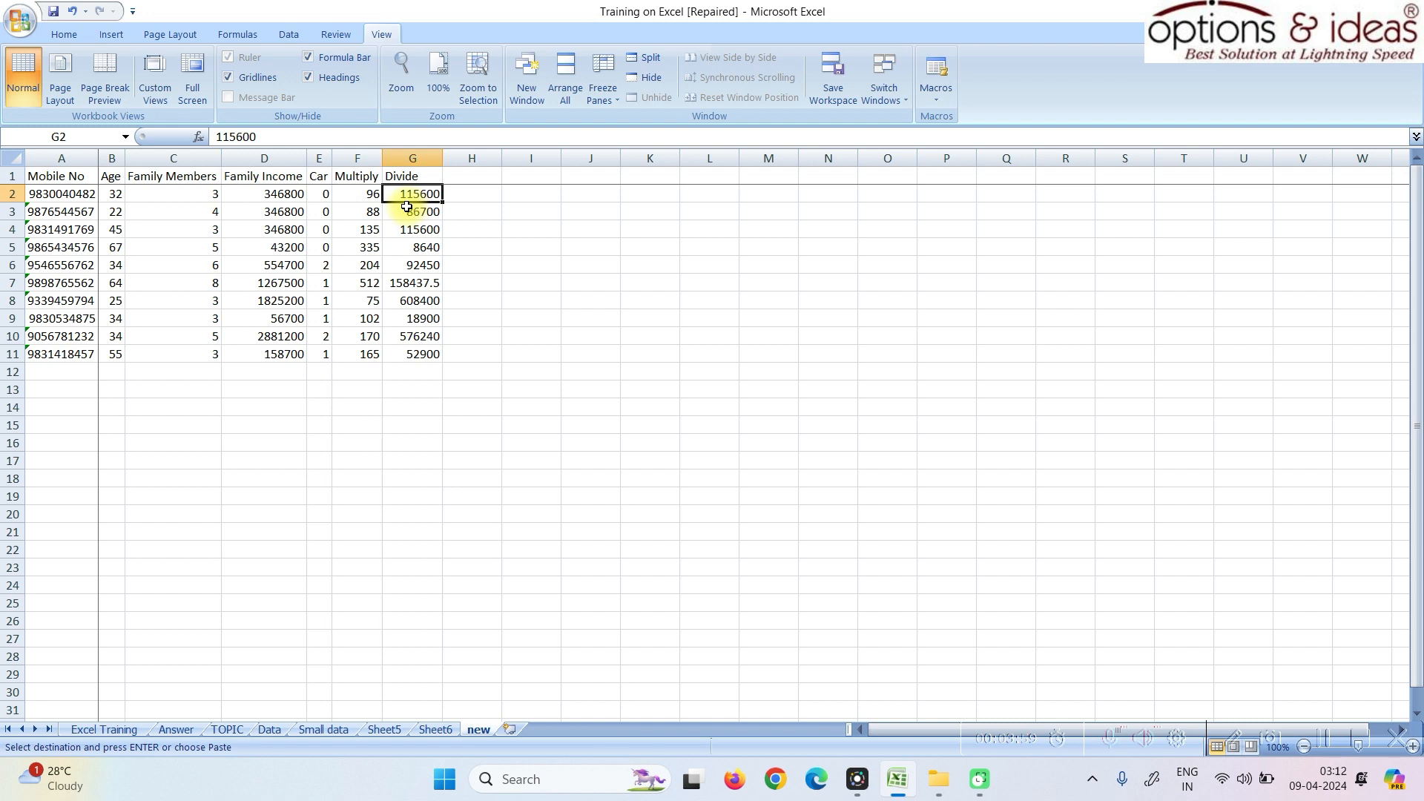
pyautogui.press('Down')
pyautogui.press('Down')
pyautogui.press('Down')
pyautogui.press('Down')
pyautogui.press('Down')
pyautogui.press('Down')
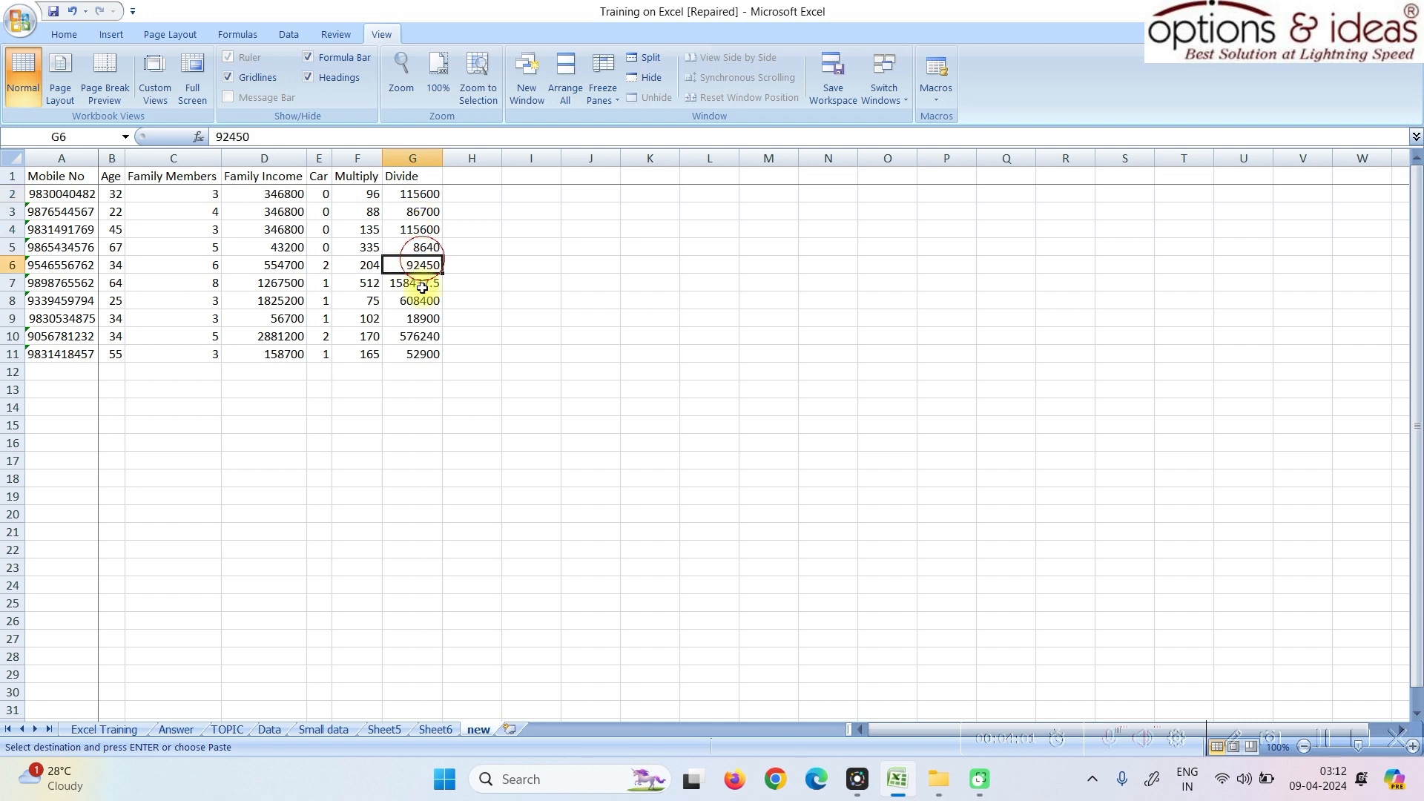
pyautogui.click(414, 354)
pyautogui.click(363, 334)
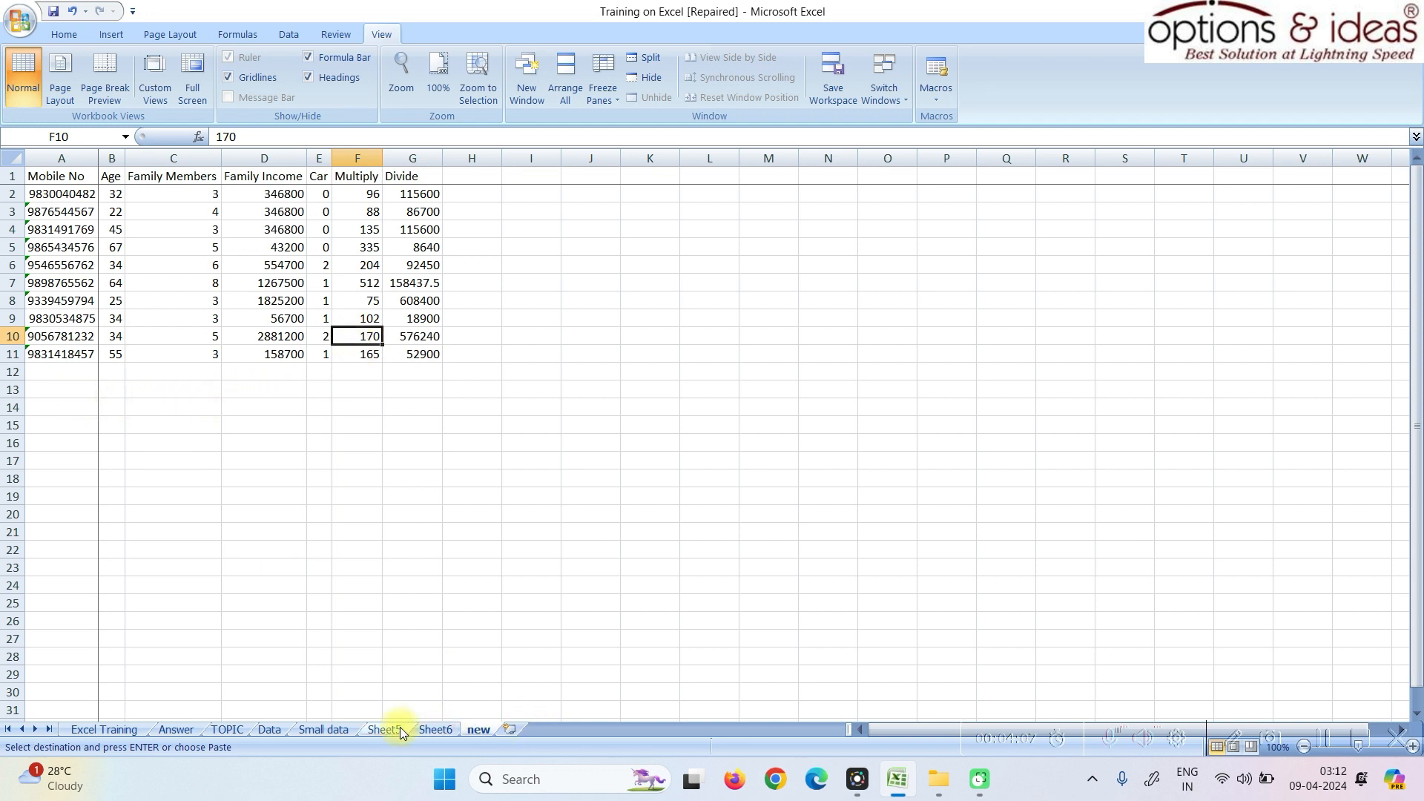
pyautogui.rightClick(558, 192)
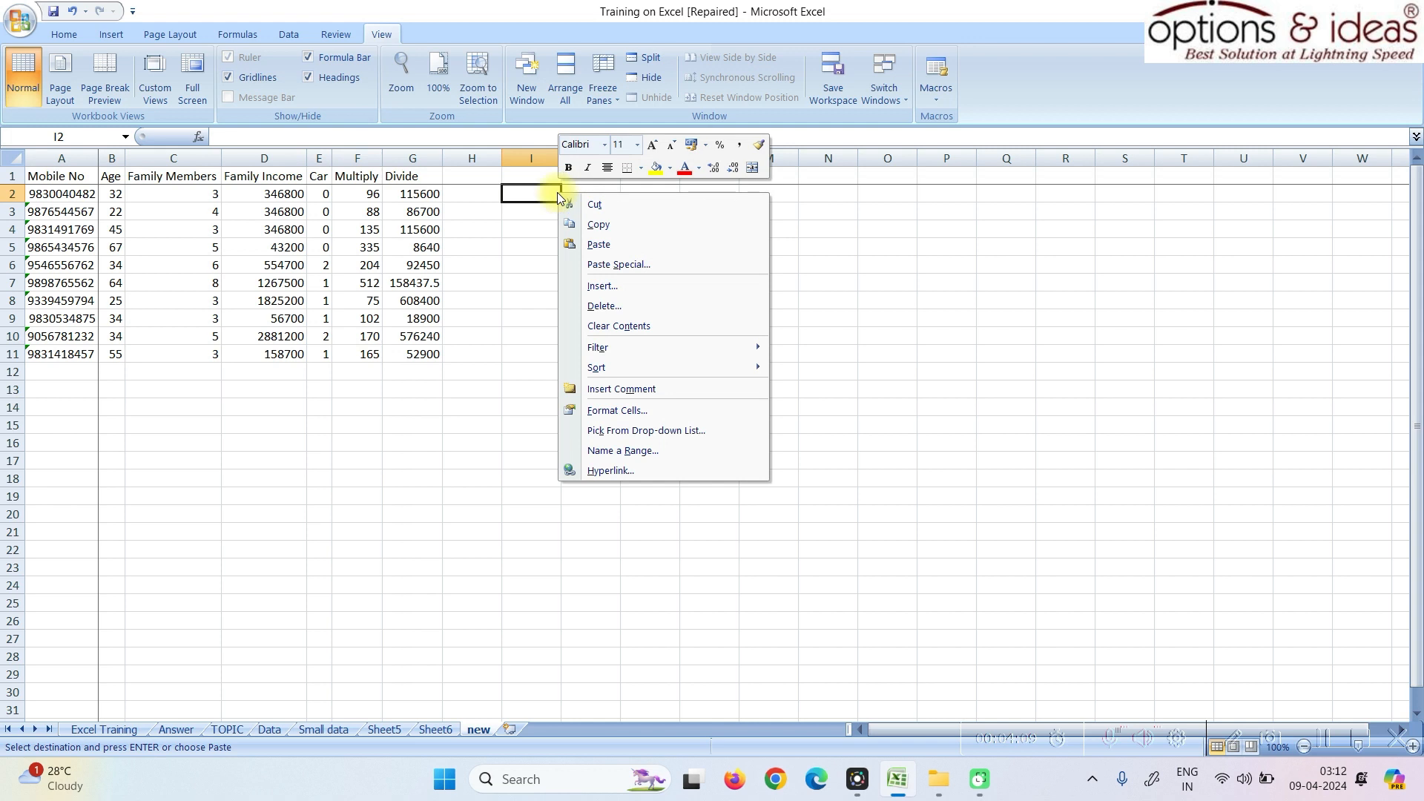
pyautogui.click(615, 265)
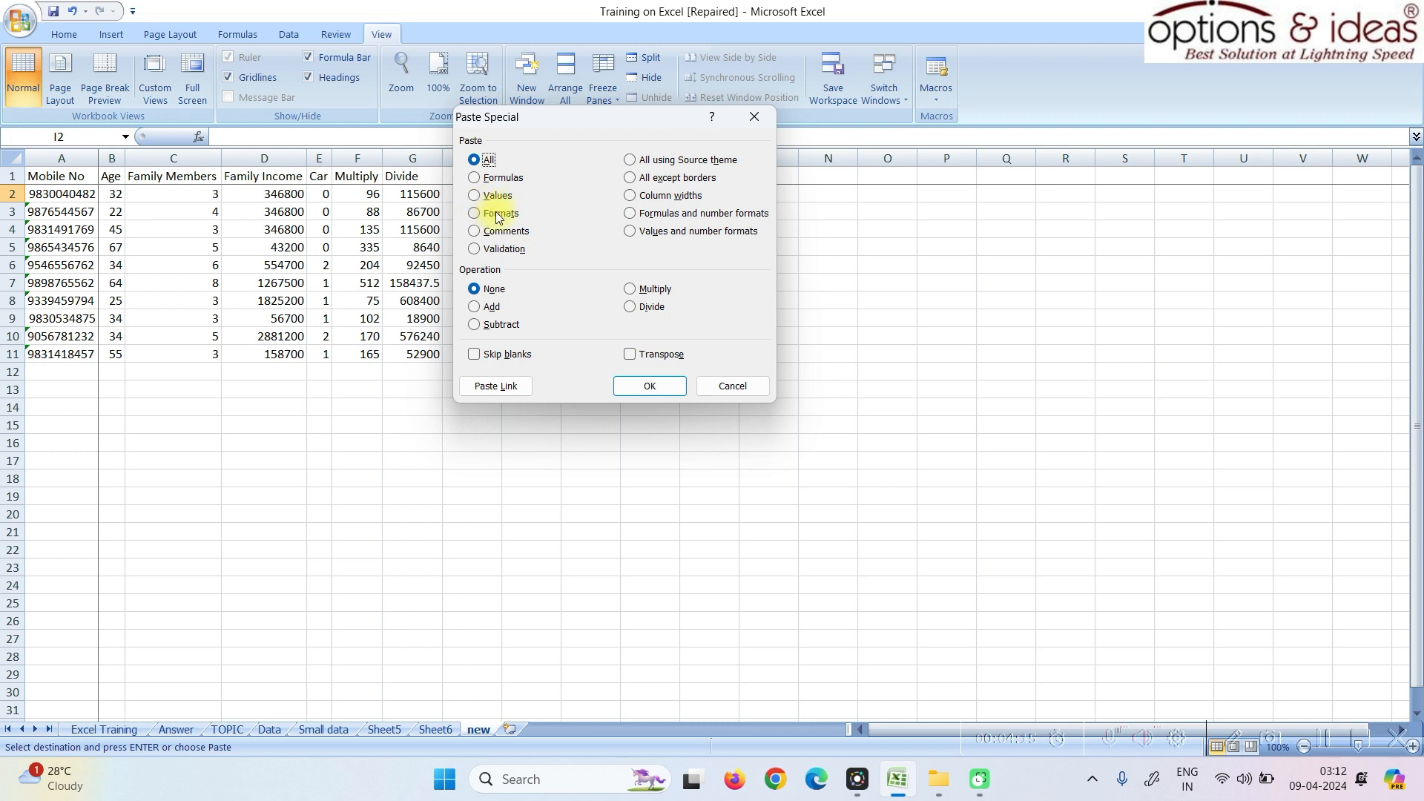
pyautogui.click(732, 386)
# Step: Use Paste Special to paste only the formats of the copied table into the blank range I1:O11
pyautogui.rightClick(65, 396)
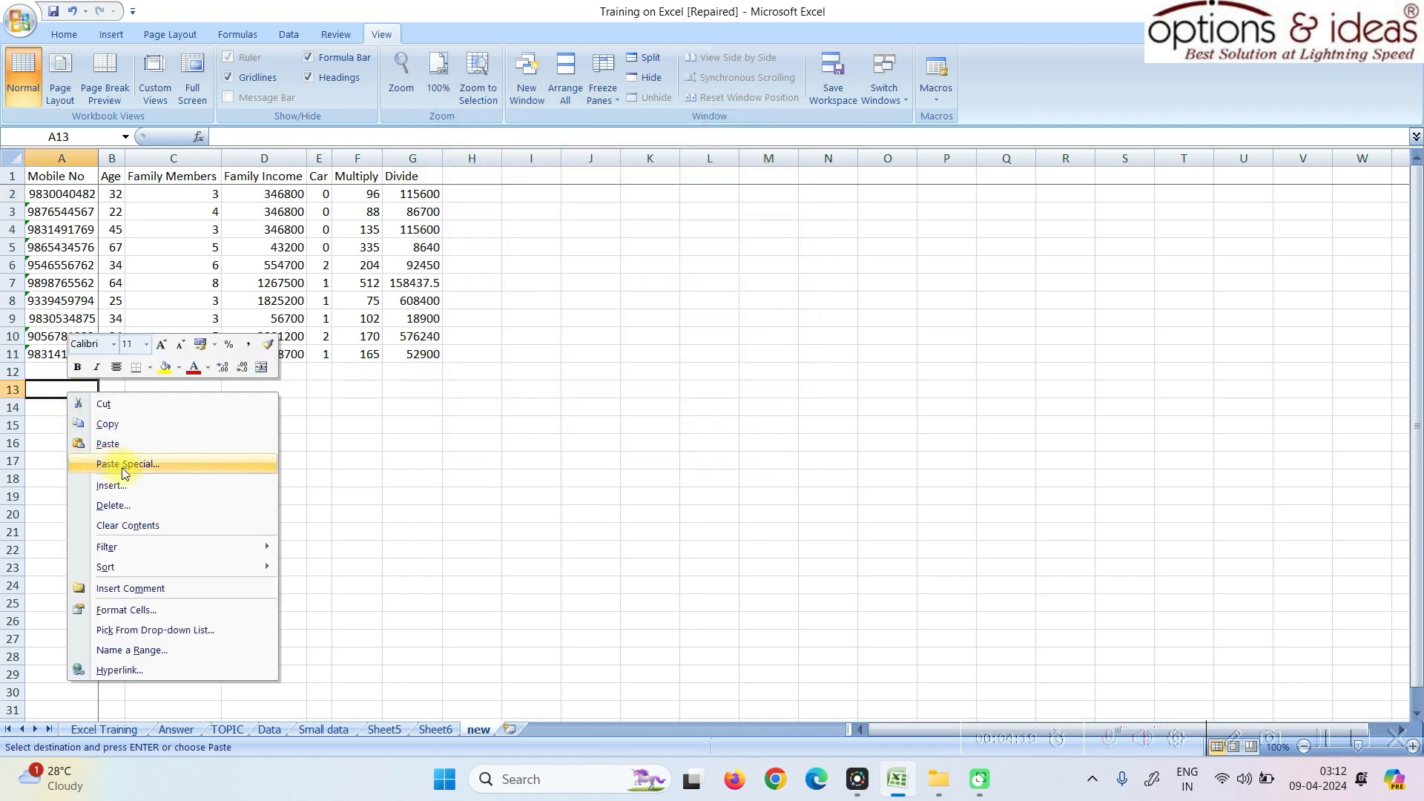
pyautogui.click(126, 465)
pyautogui.click(52, 416)
pyautogui.click(198, 588)
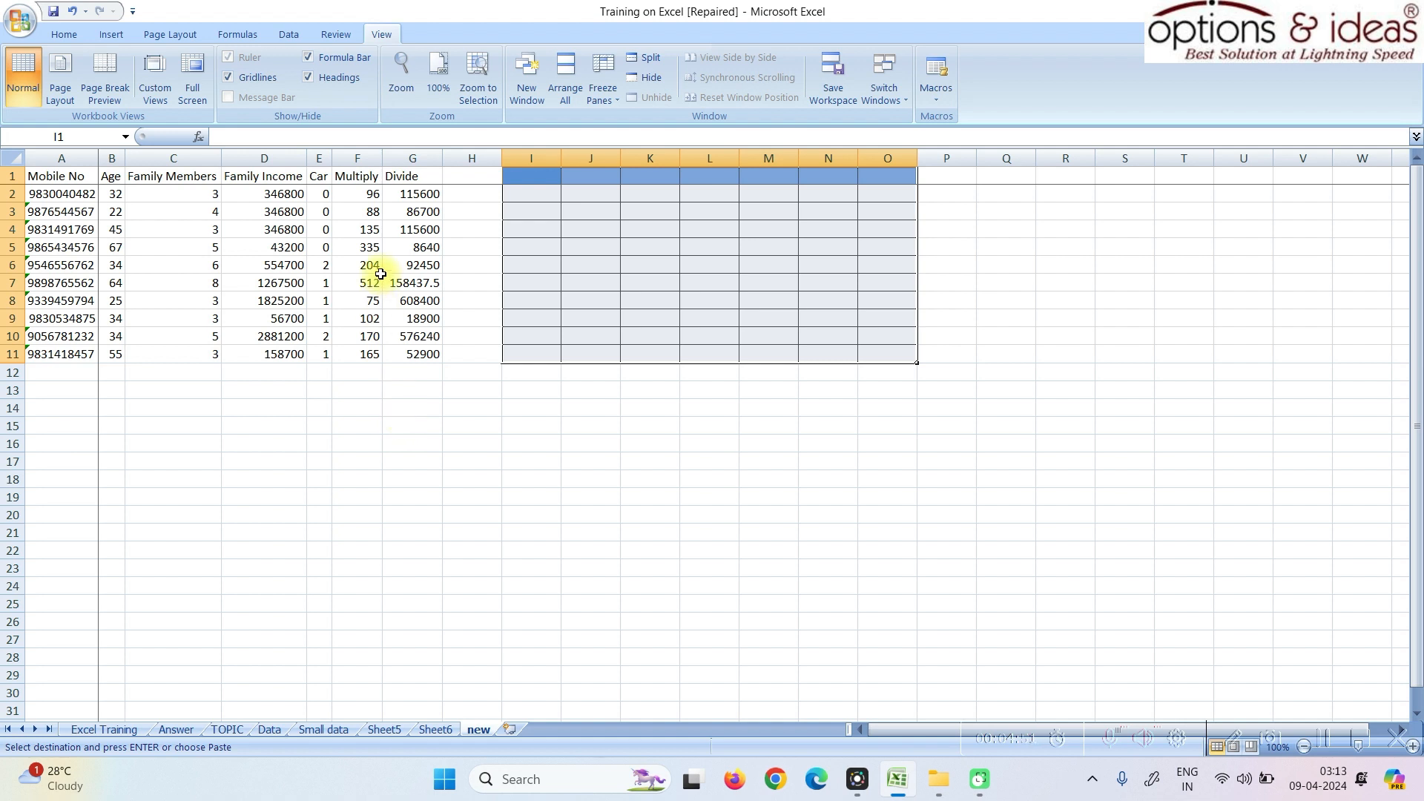
# Step: Insert the comment "Its OK" on cell G6 in the Divide column and display it
pyautogui.click(405, 267)
pyautogui.rightClick(404, 267)
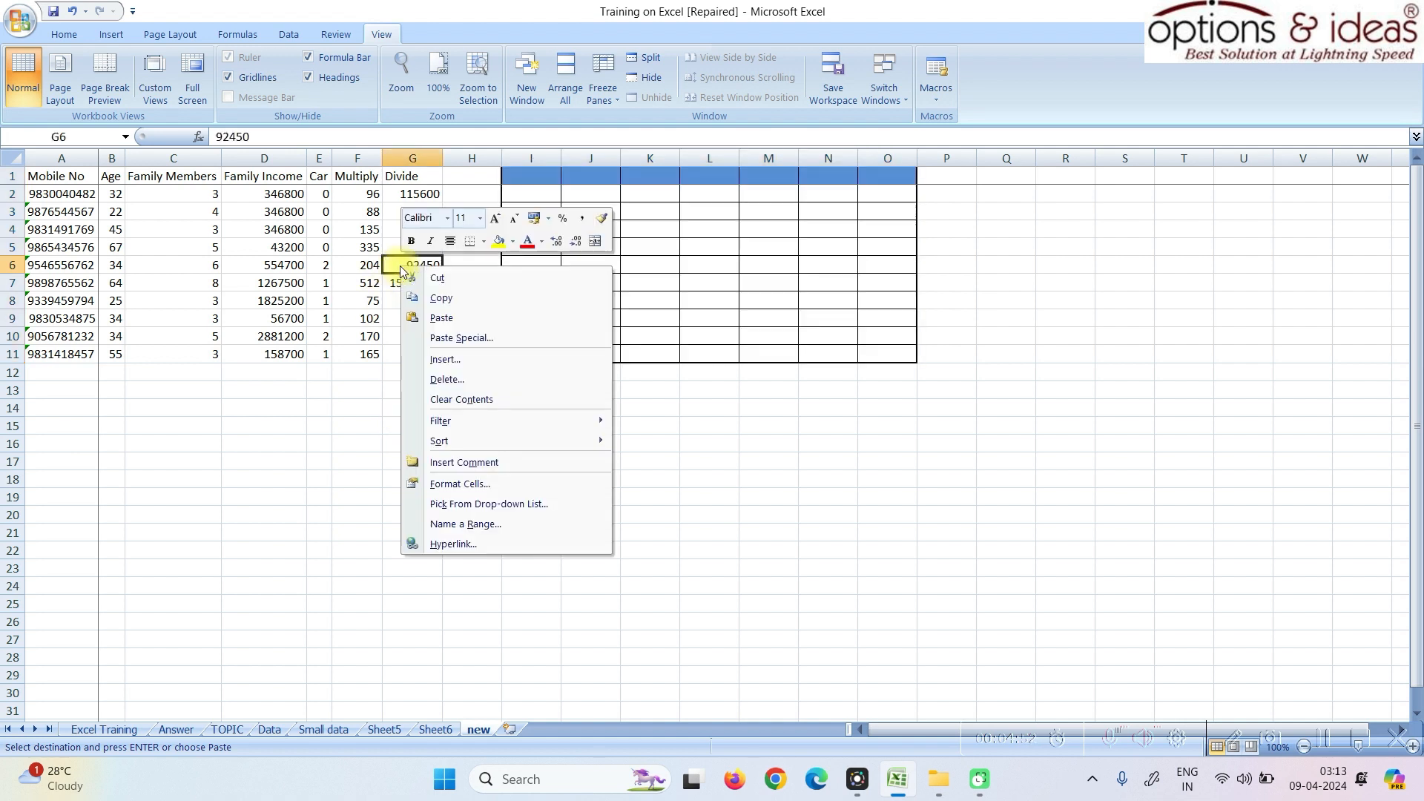
pyautogui.click(470, 461)
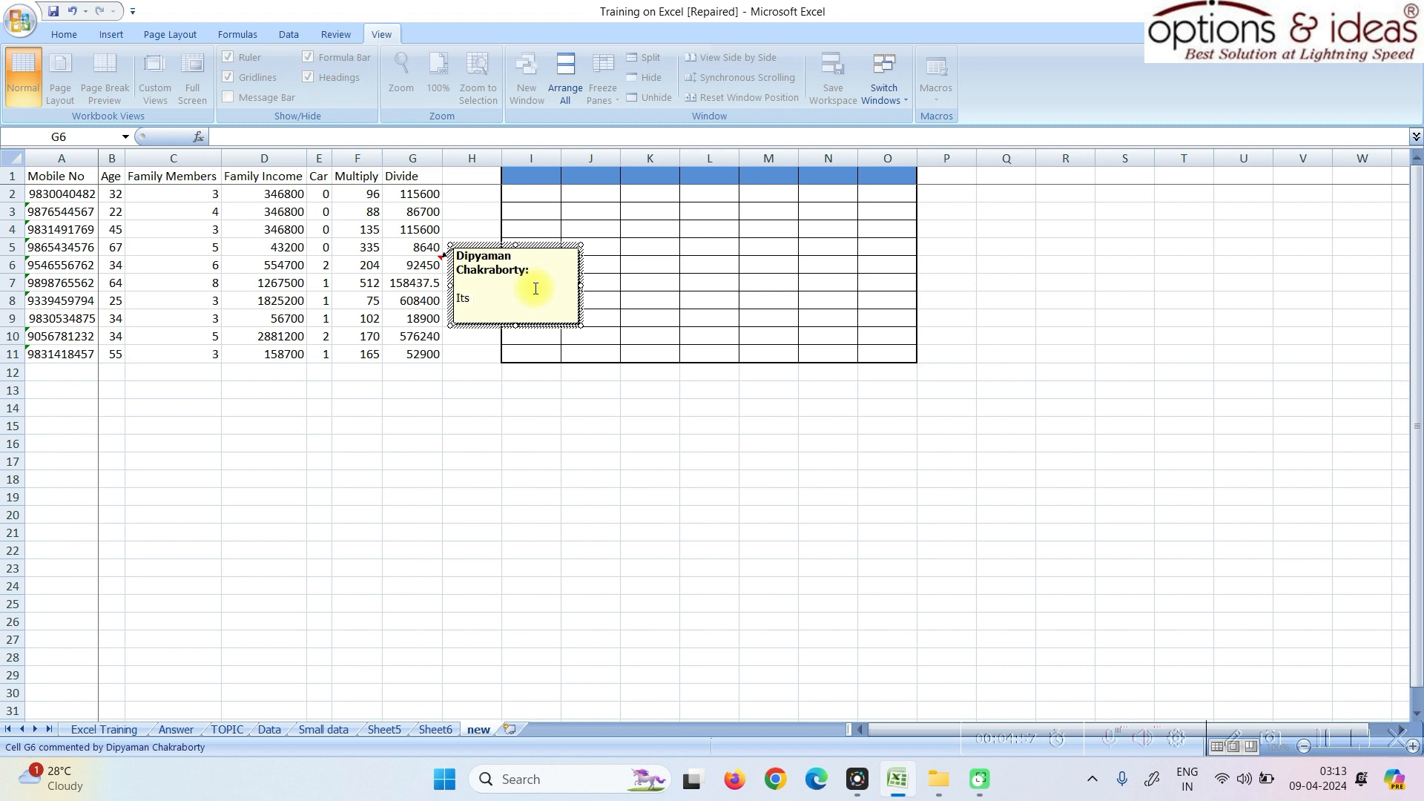
pyautogui.click(295, 552)
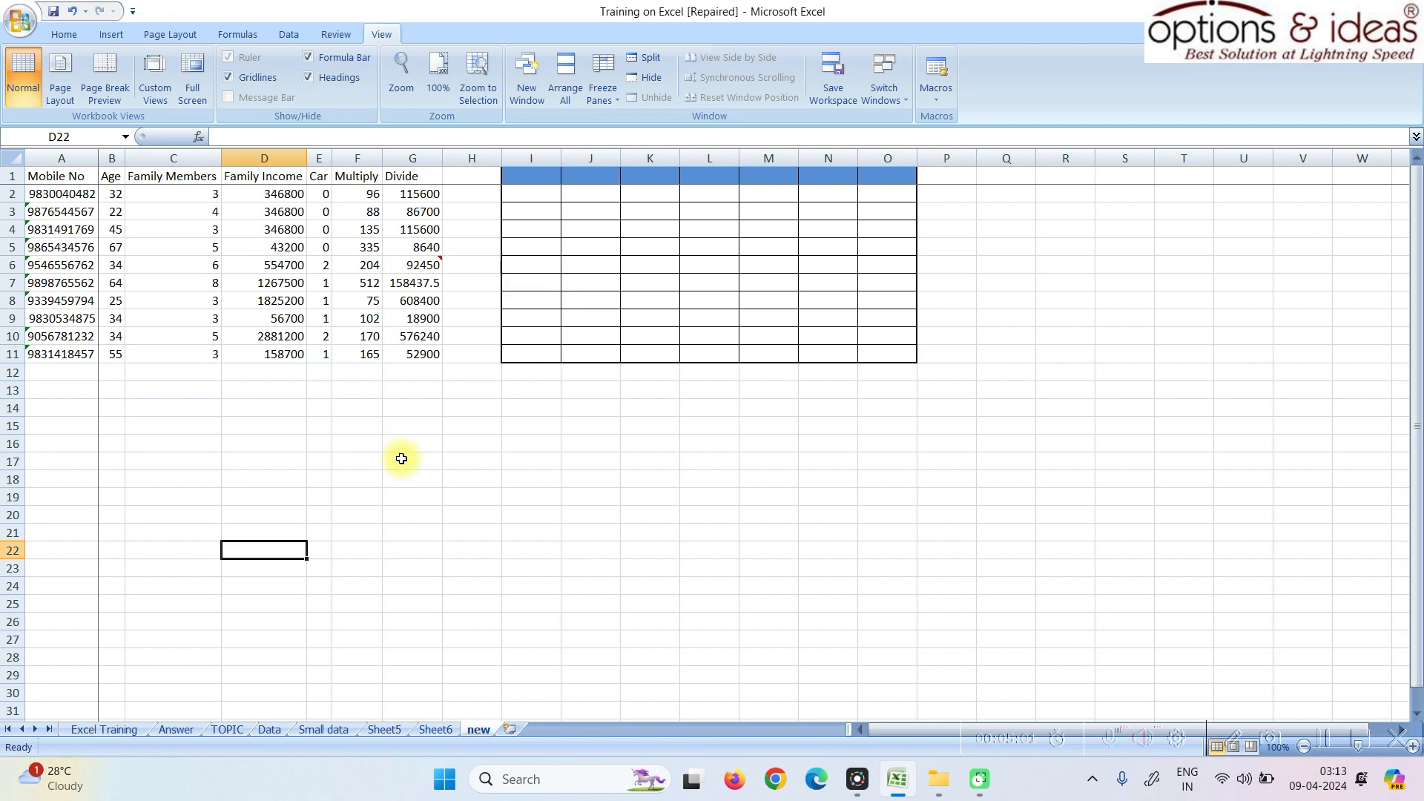
pyautogui.moveTo(404, 265)
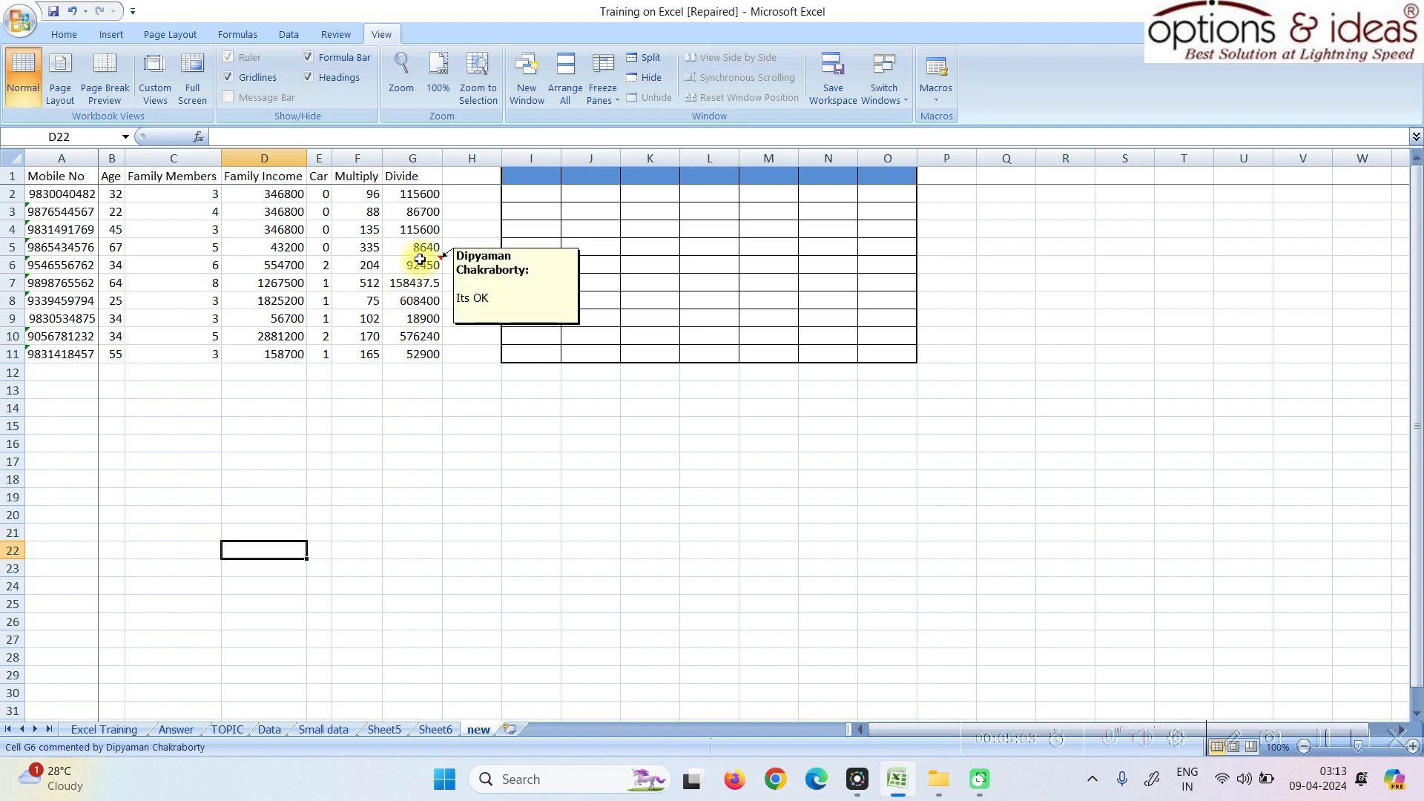
# Step: Copy the table A1:G11 and use Paste Special to paste only its comments starting at cell A15
pyautogui.moveTo(63, 176); pyautogui.dragTo(411, 347)
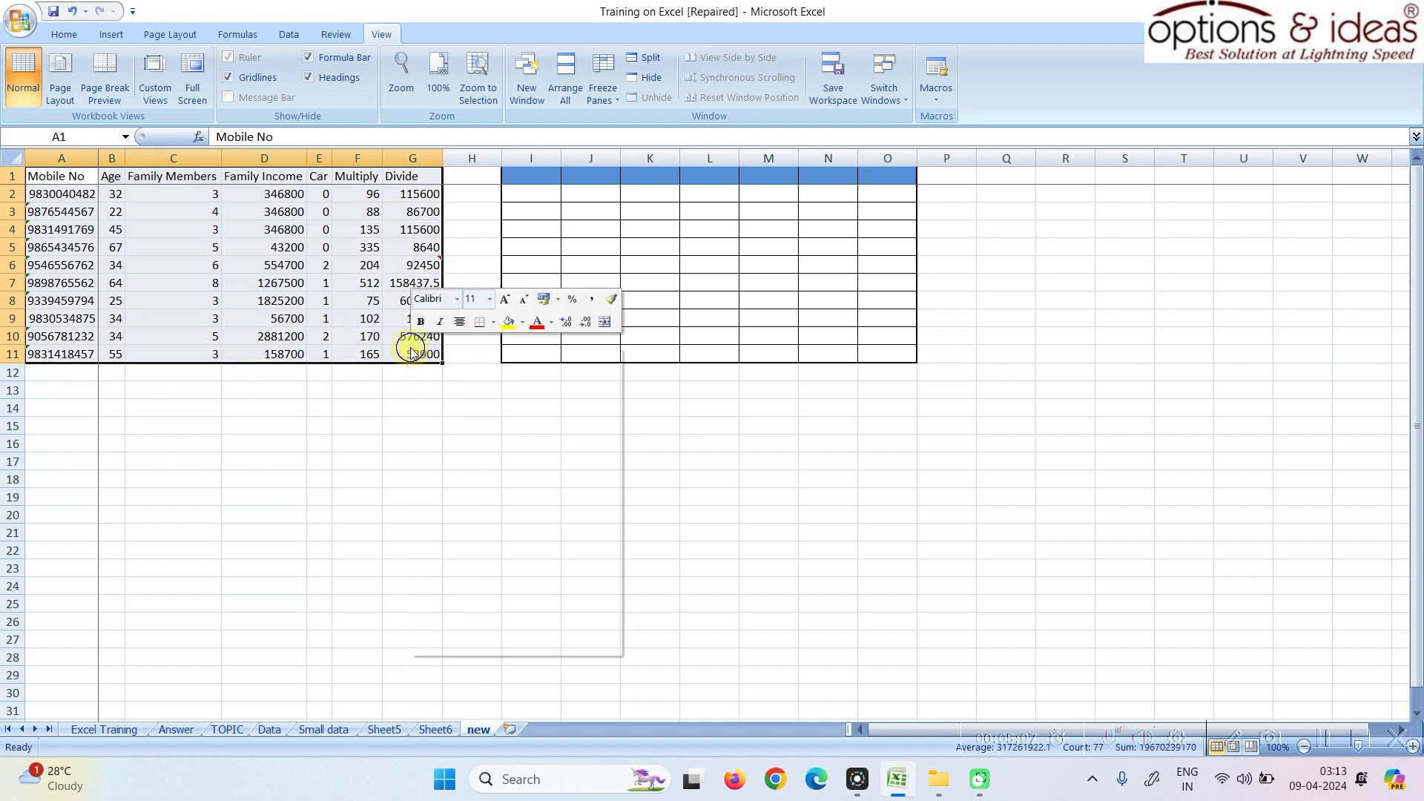
pyautogui.rightClick(412, 347)
pyautogui.click(467, 378)
pyautogui.rightClick(91, 426)
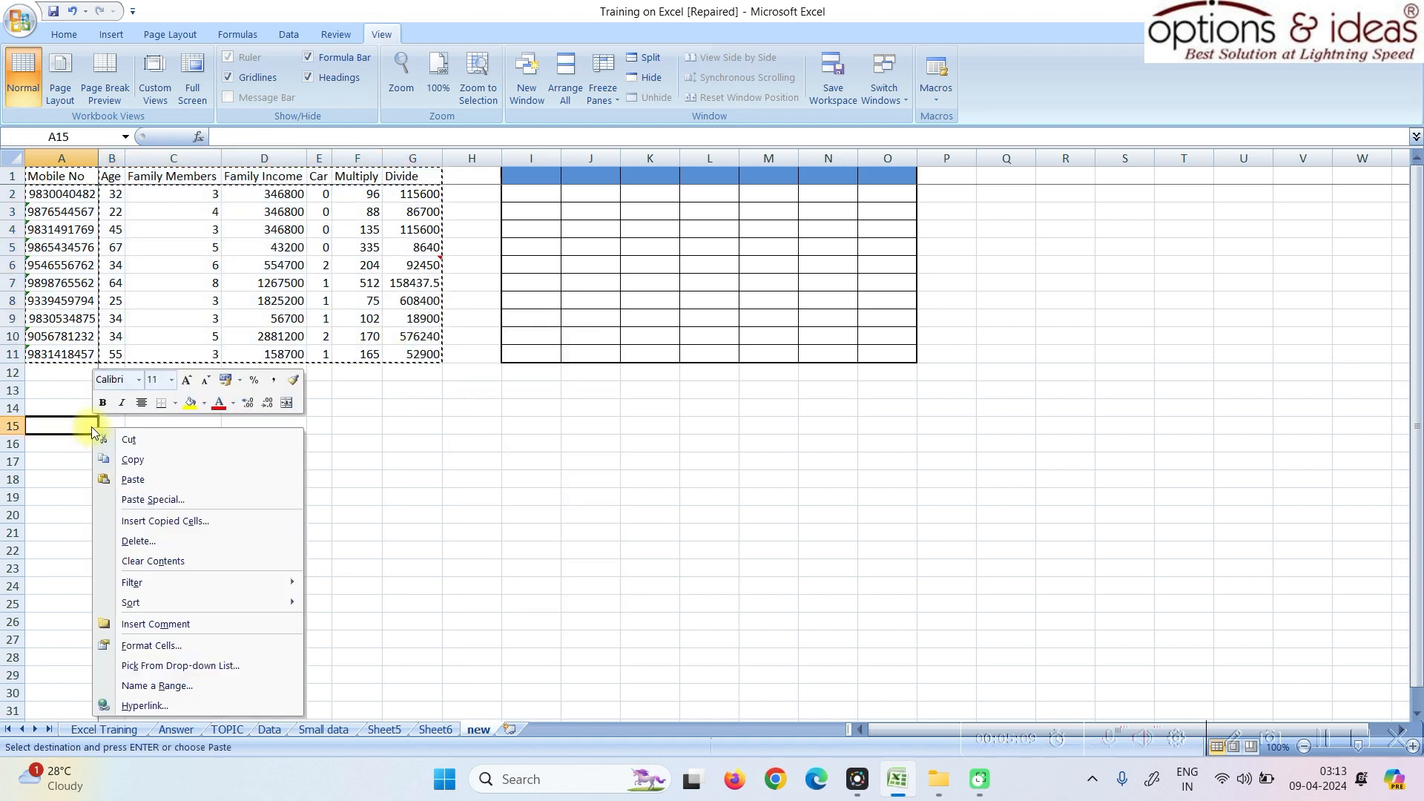
pyautogui.click(150, 501)
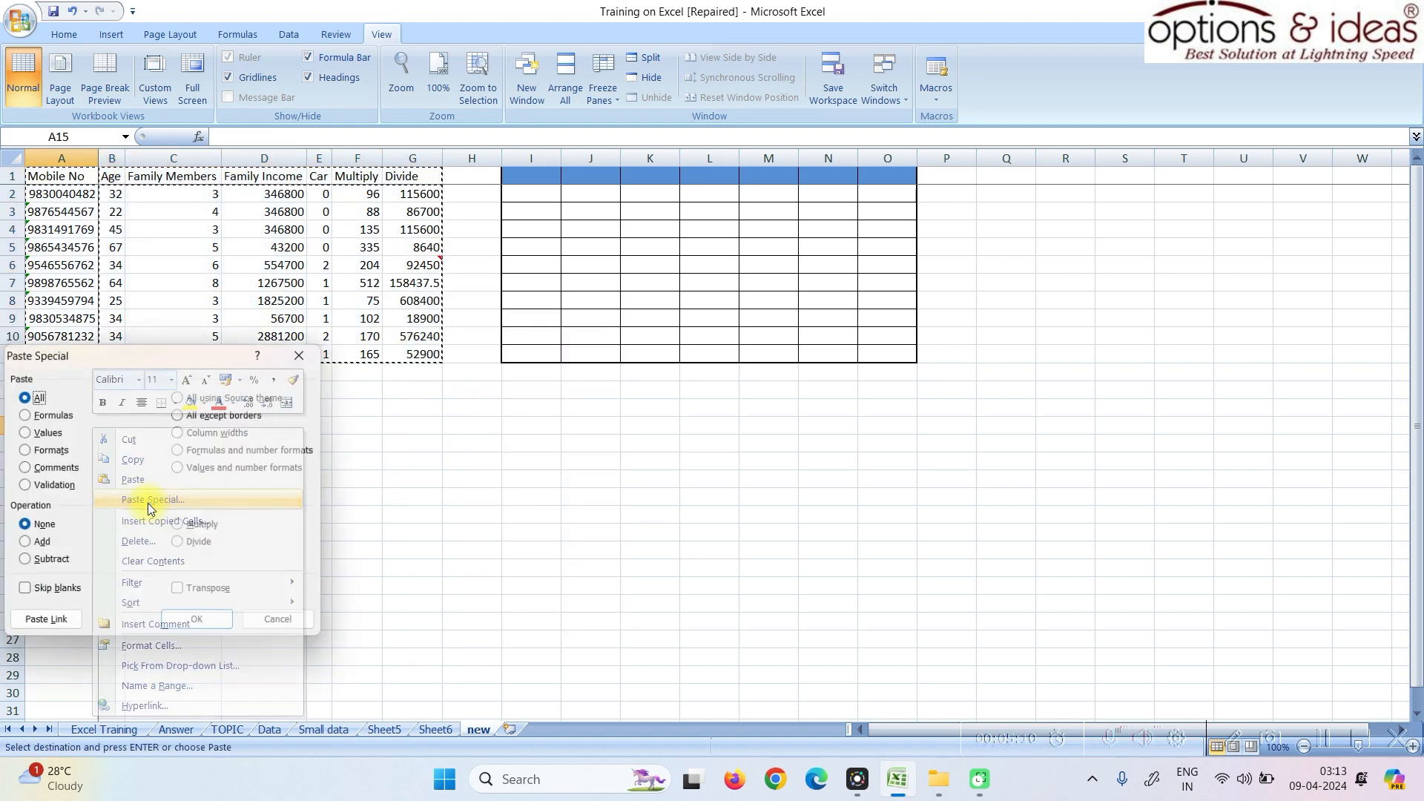
pyautogui.click(65, 468)
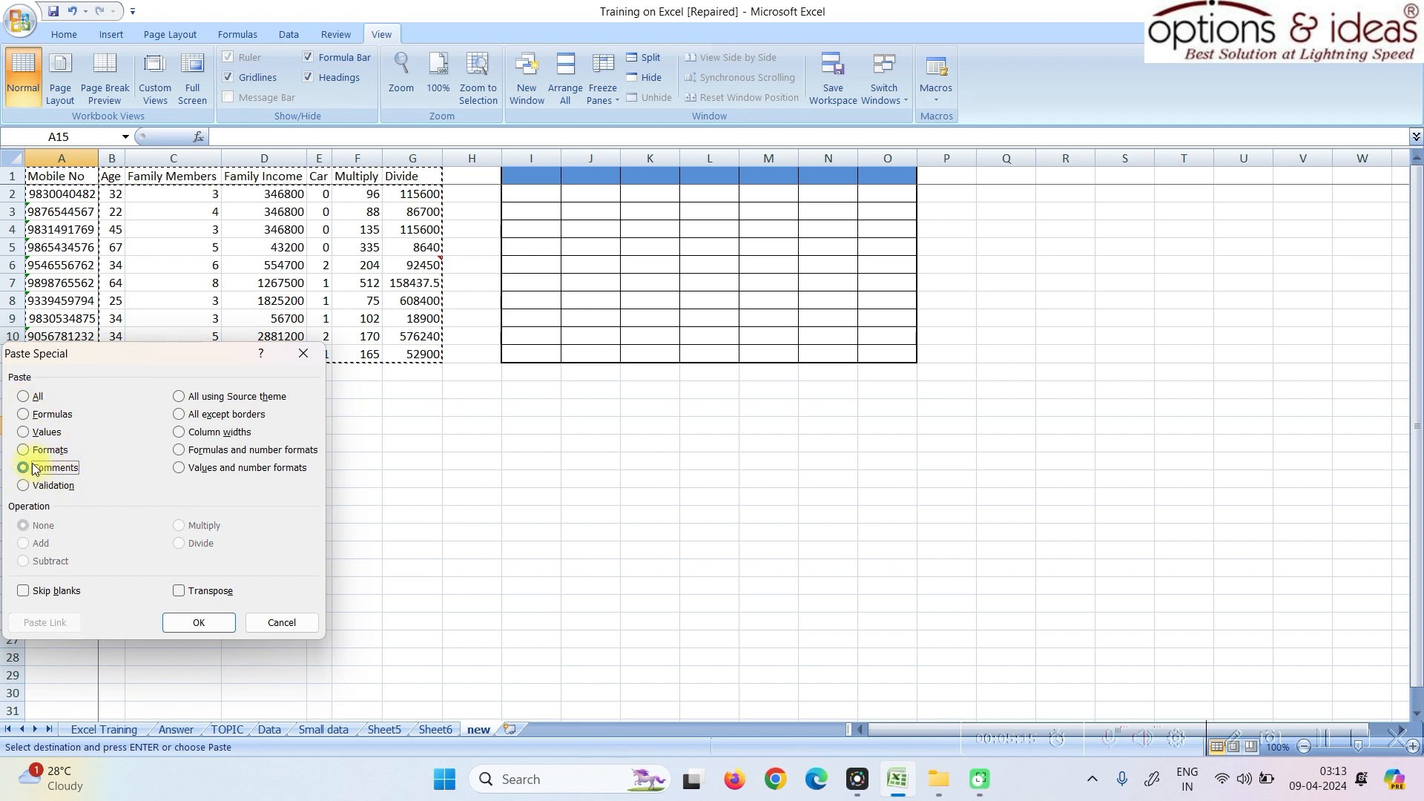
pyautogui.click(196, 625)
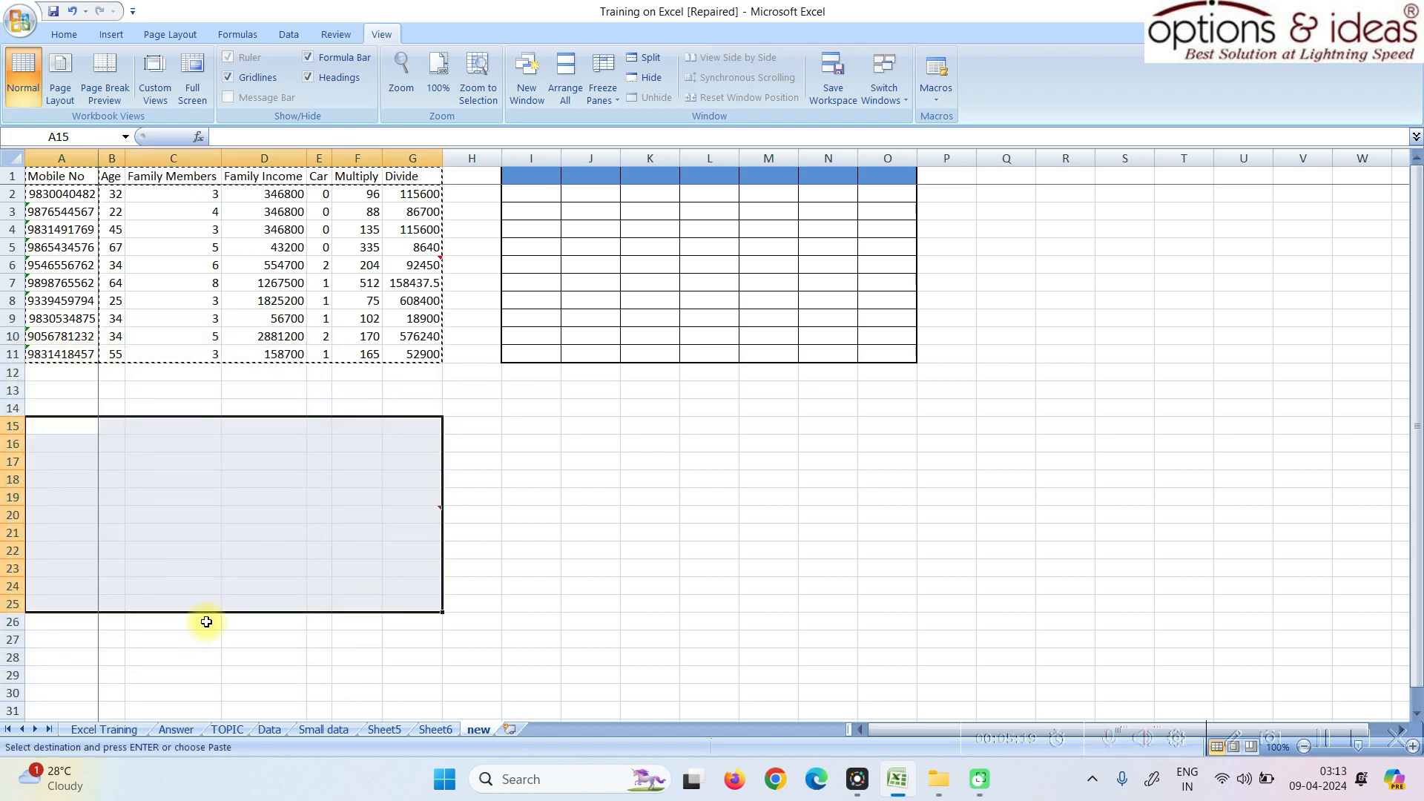
pyautogui.click(585, 522)
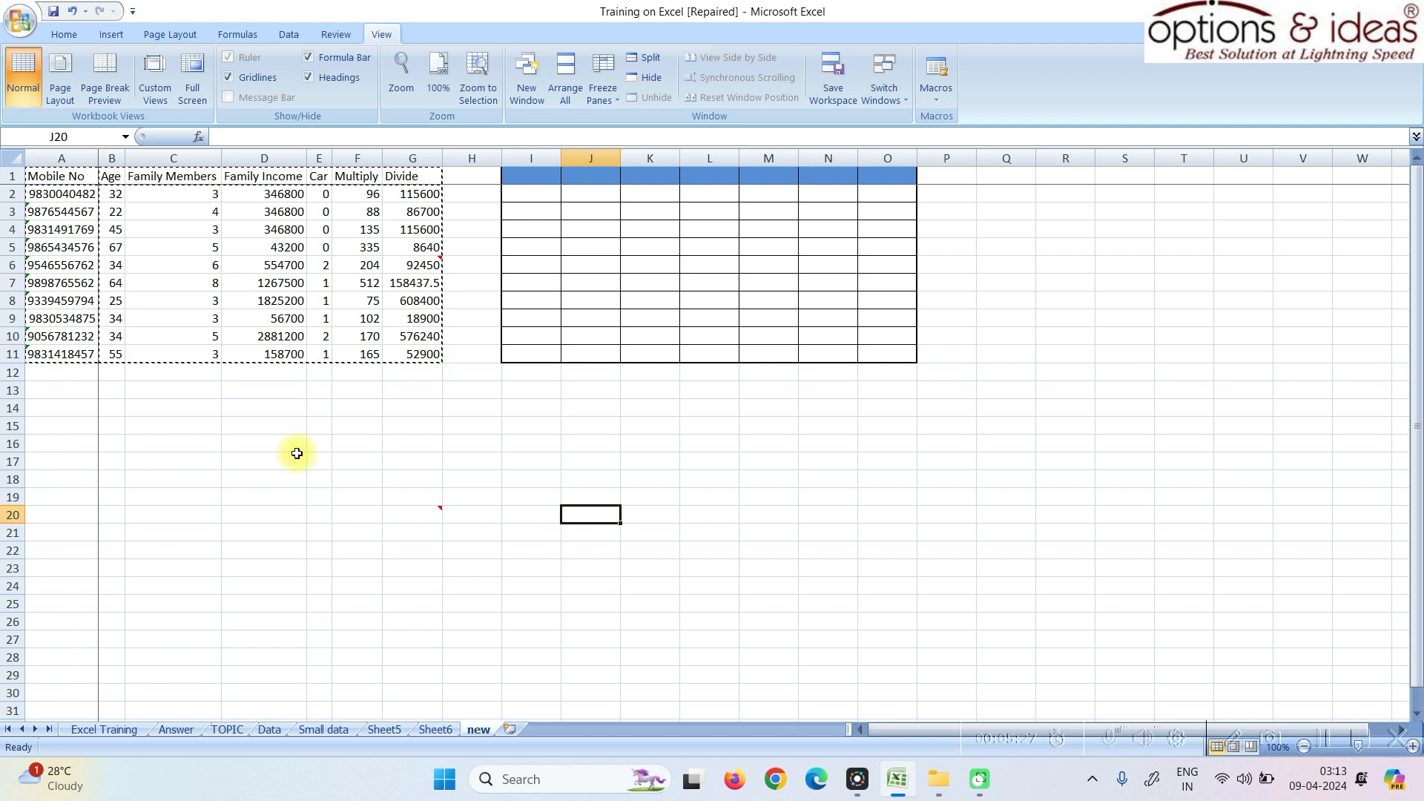
# Step: Copy the table A1:G11 again and use Paste Special with Transpose to paste it starting at cell A14
pyautogui.moveTo(67, 178); pyautogui.dragTo(415, 352)
pyautogui.rightClick(386, 343)
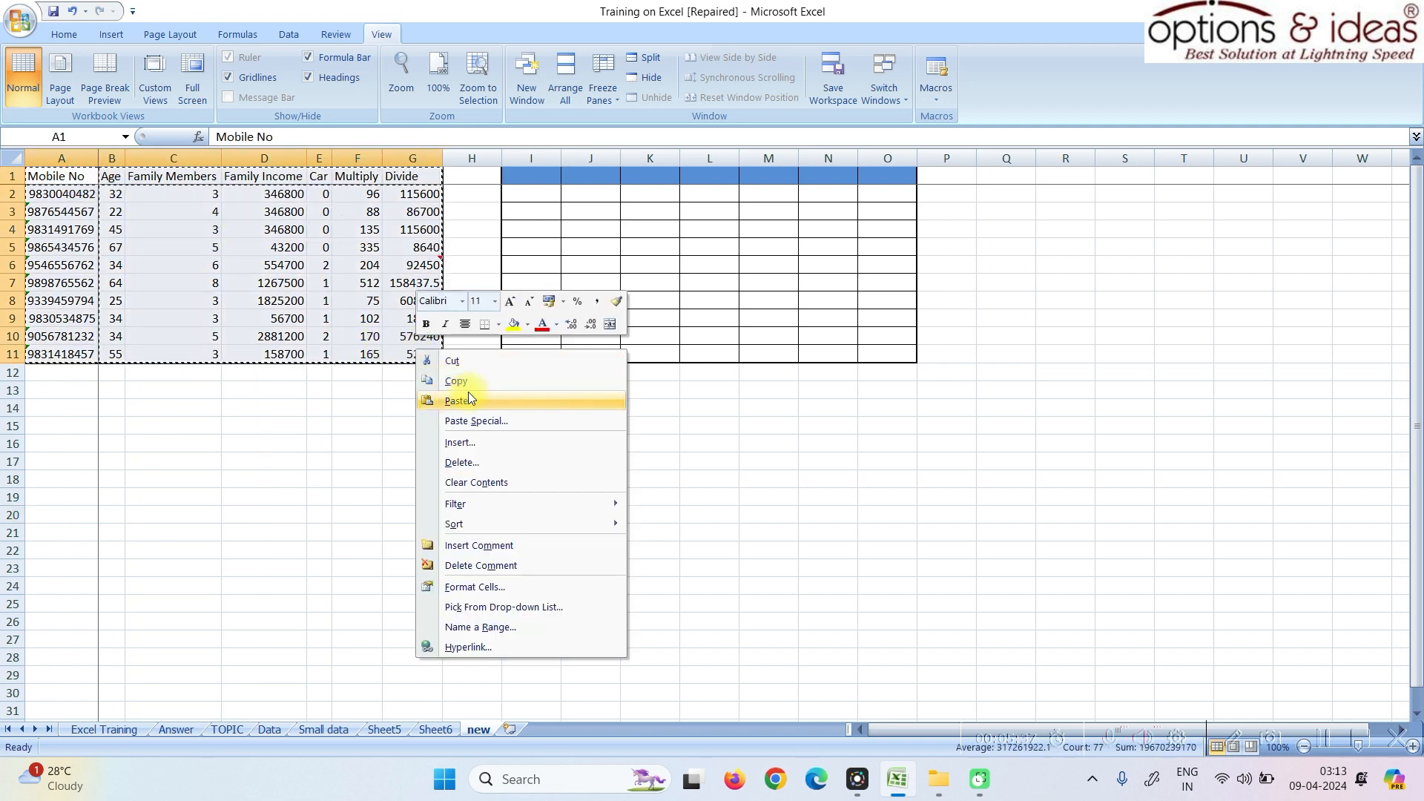
pyautogui.click(429, 375)
pyautogui.click(79, 407)
pyautogui.rightClick(83, 409)
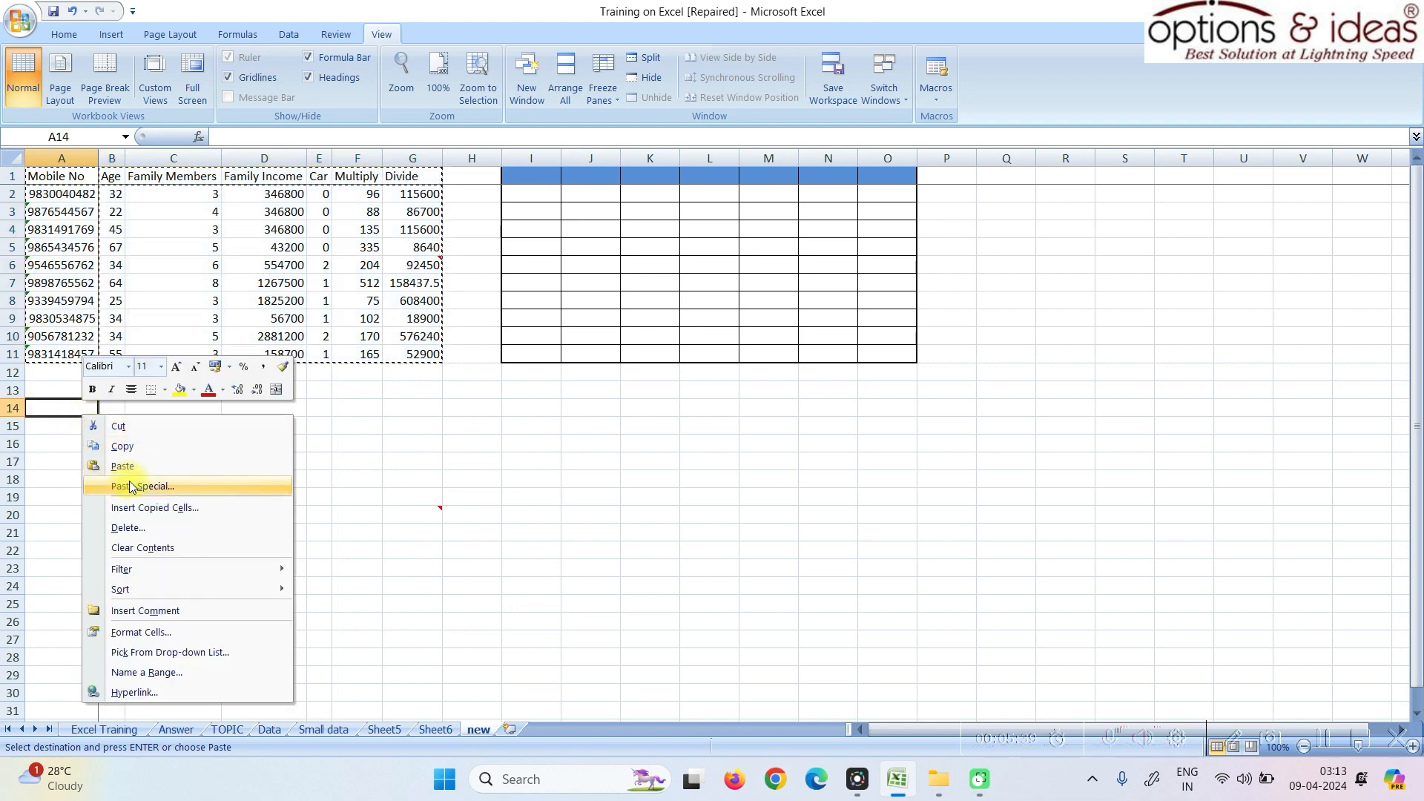
pyautogui.click(136, 487)
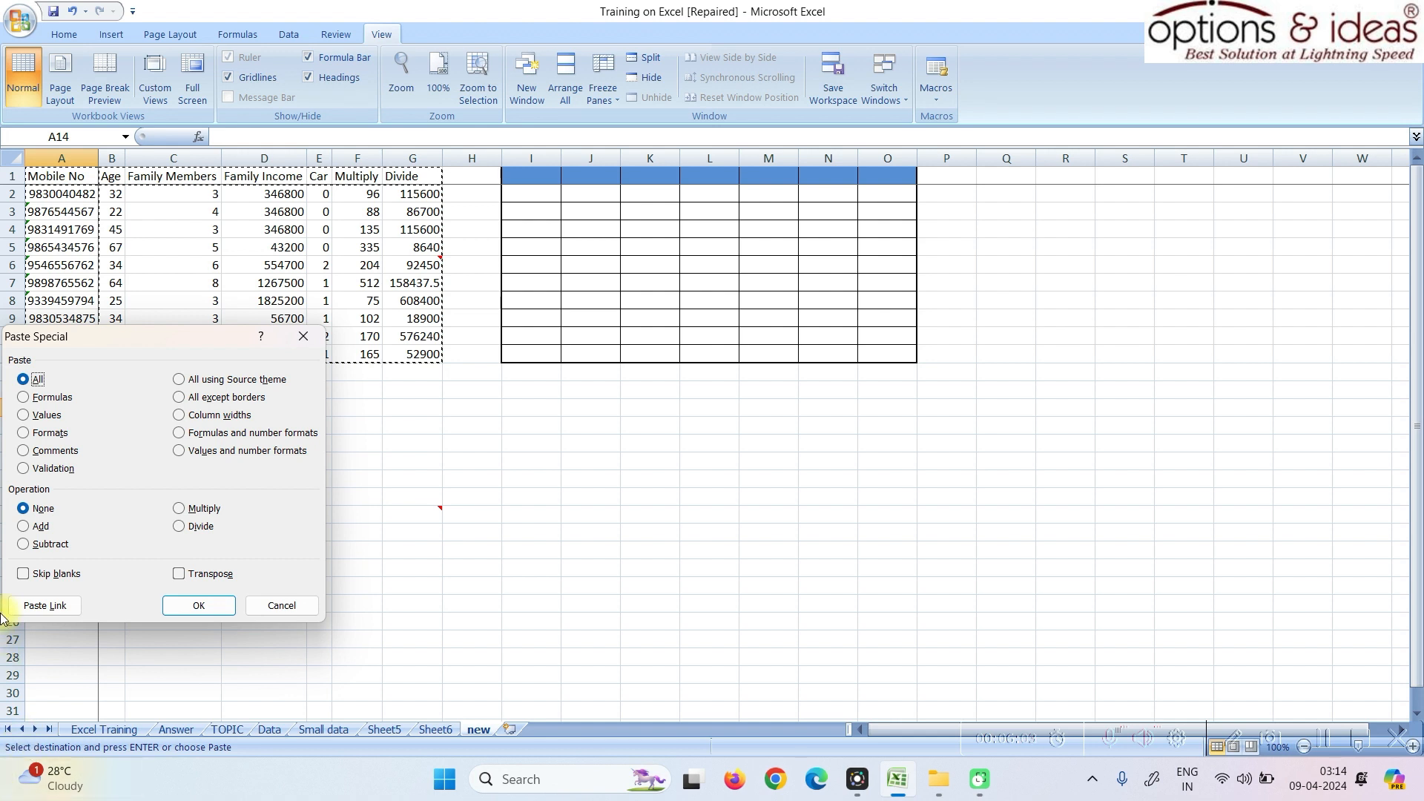
pyautogui.click(201, 573)
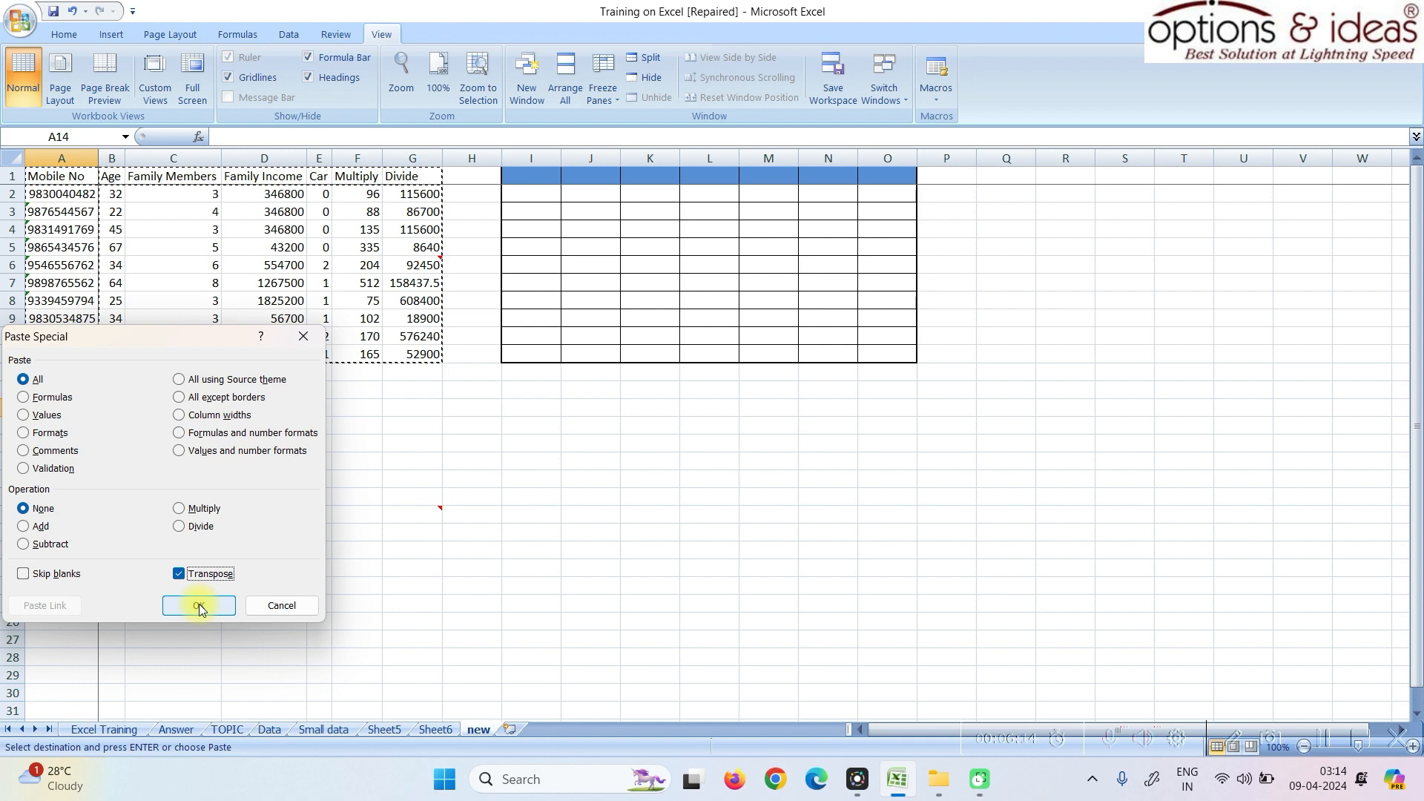
pyautogui.click(199, 605)
pyautogui.click(271, 602)
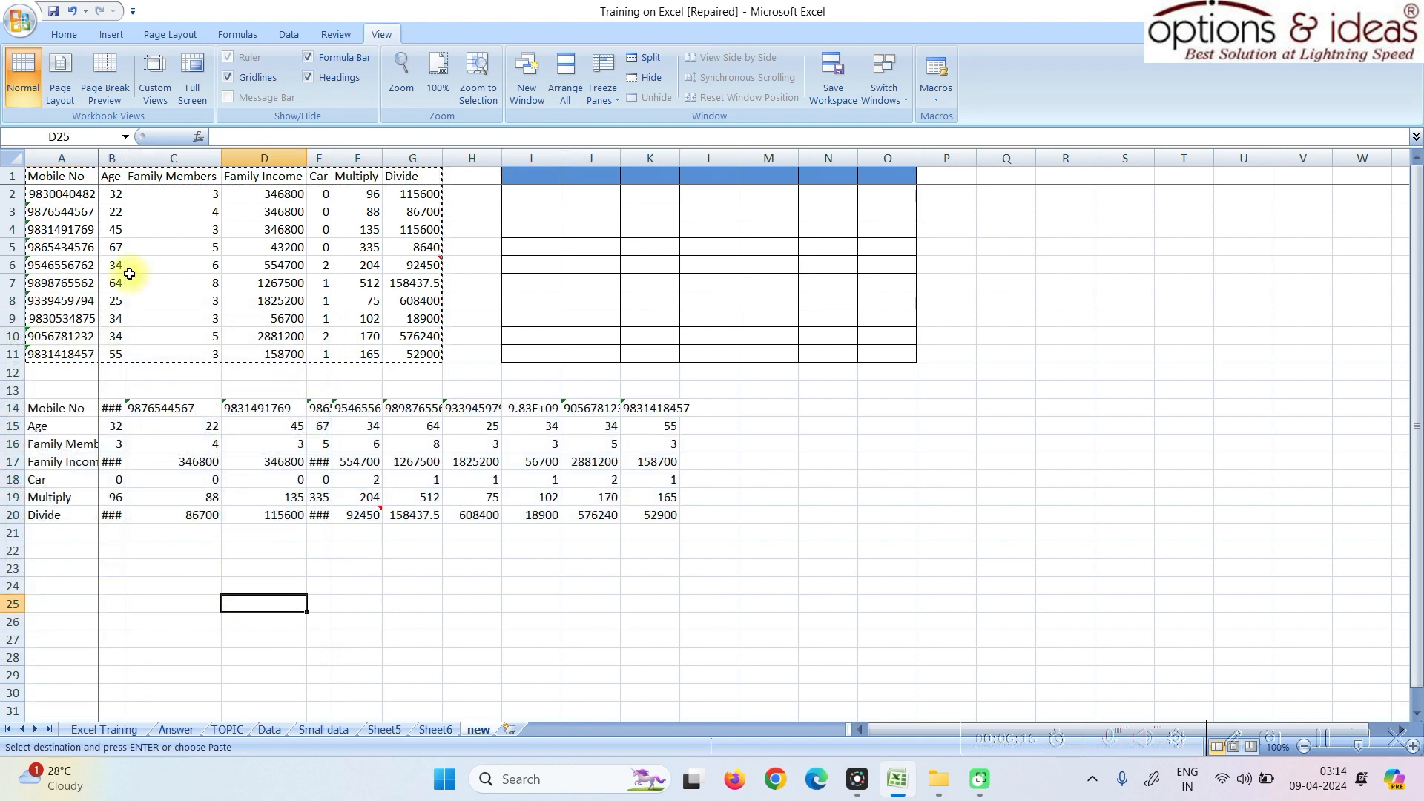
# Step: Auto-fit the widths of columns A to M on the "new" sheet
pyautogui.moveTo(59, 158); pyautogui.dragTo(797, 142)
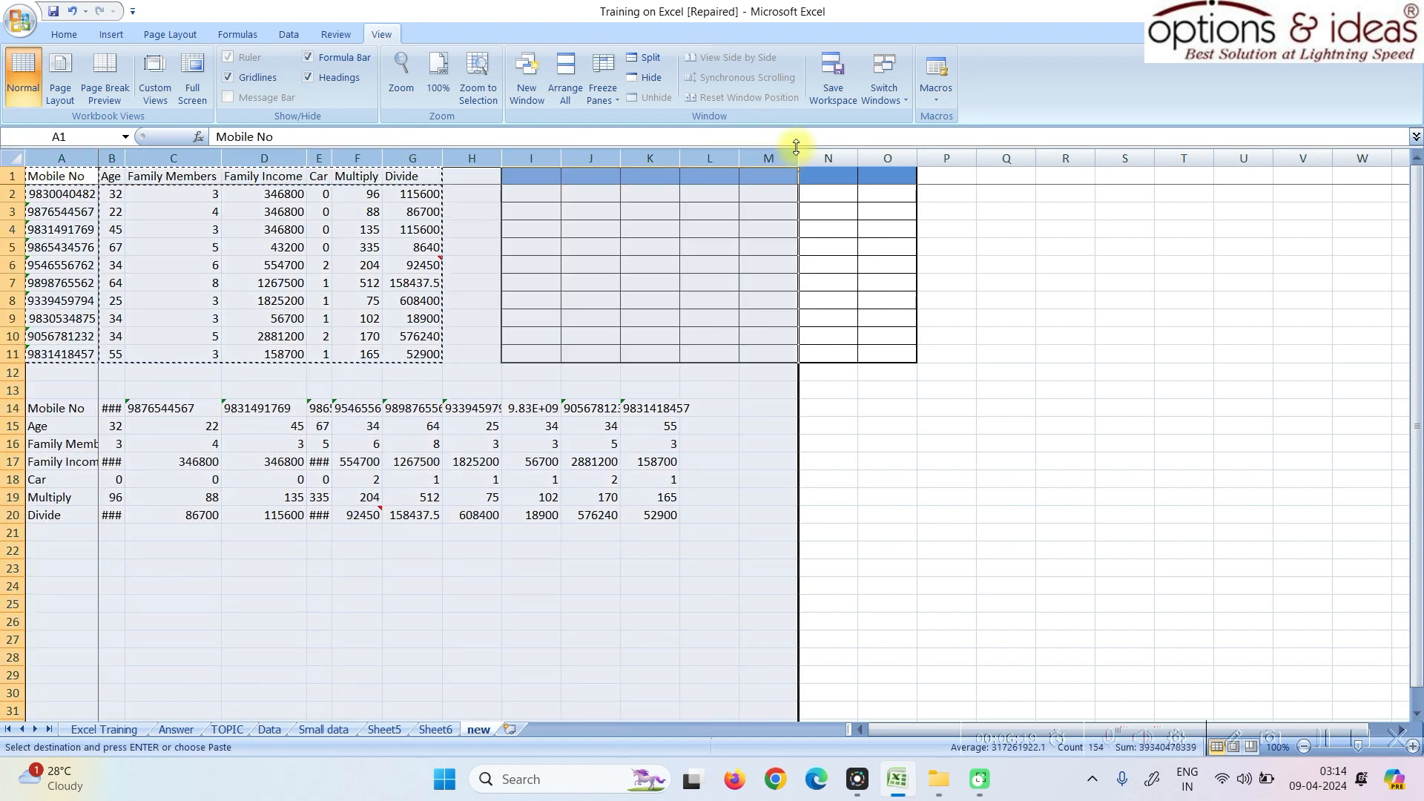
pyautogui.doubleClick(798, 157)
pyautogui.click(72, 408)
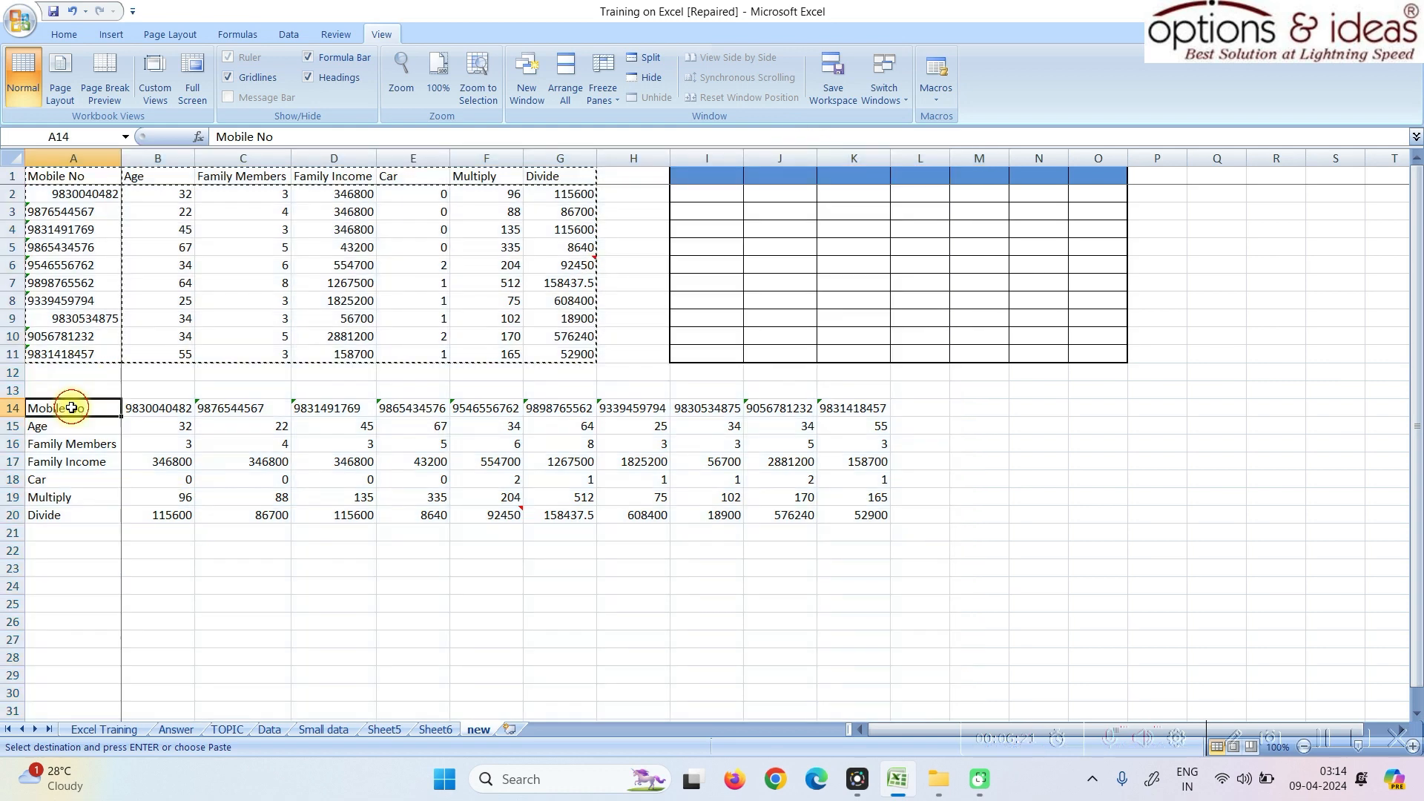
# Step: Fill the transposed Mobile No row A14:L14 and the original Mobile No column A1:A11 with yellow
pyautogui.moveTo(95, 194); pyautogui.dragTo(97, 311)
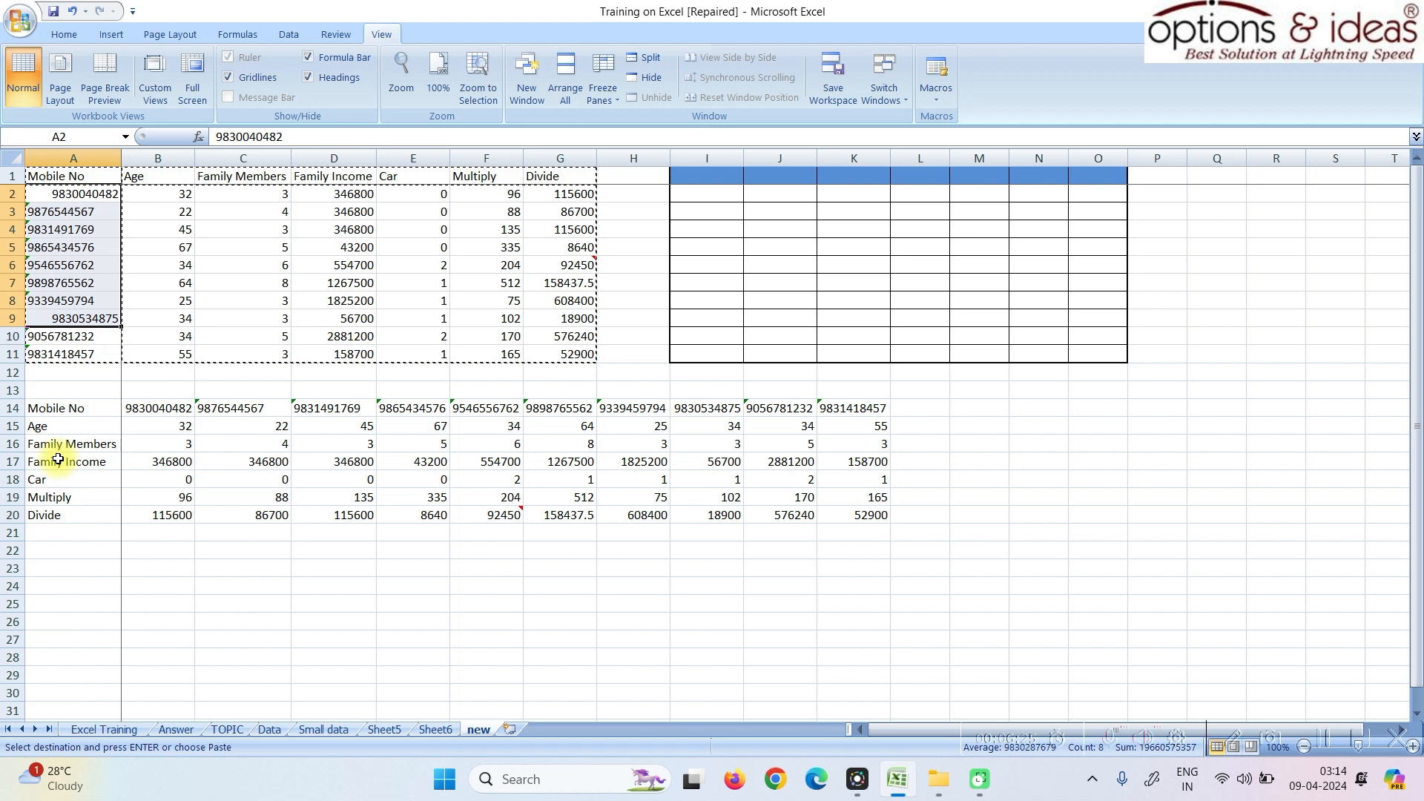
pyautogui.moveTo(57, 408); pyautogui.dragTo(919, 406)
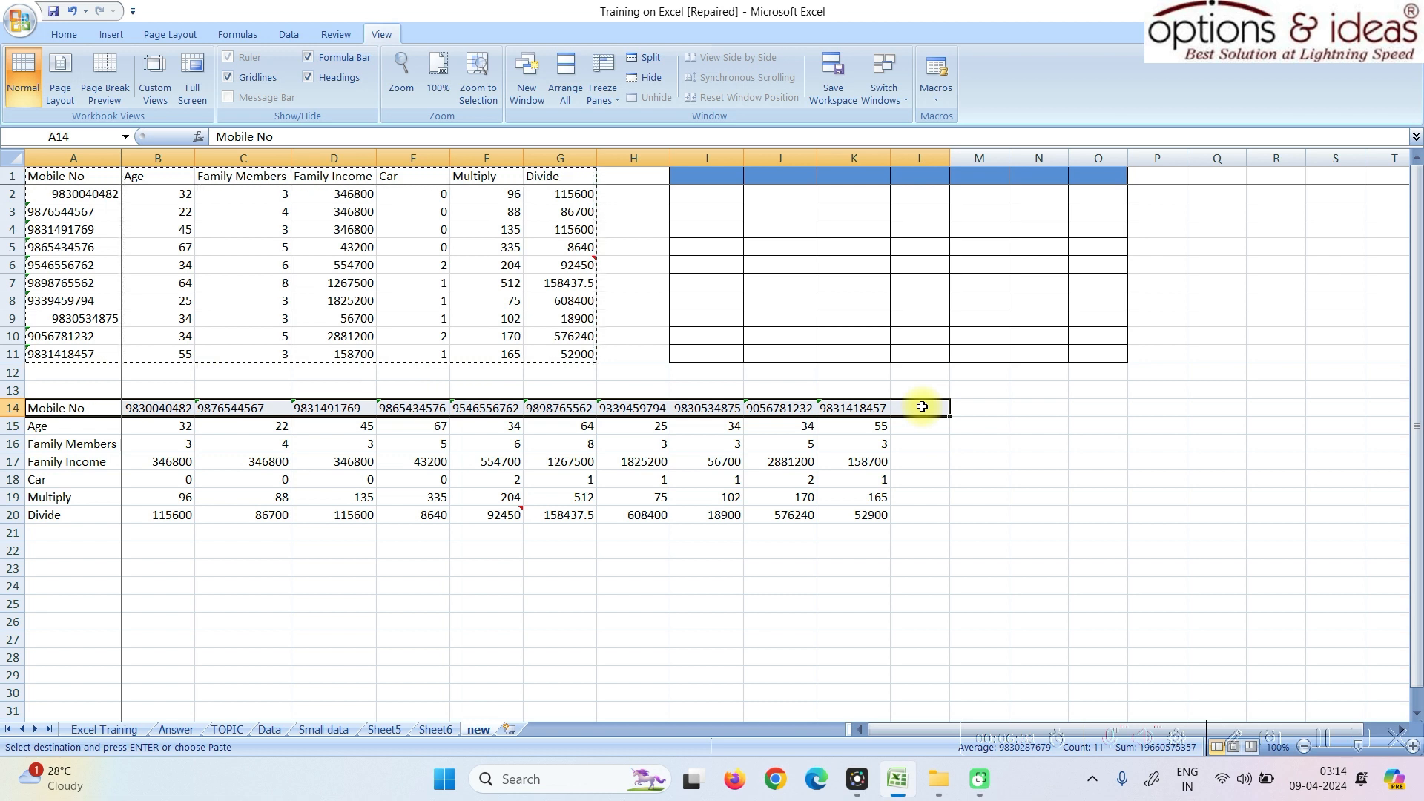
pyautogui.click(64, 34)
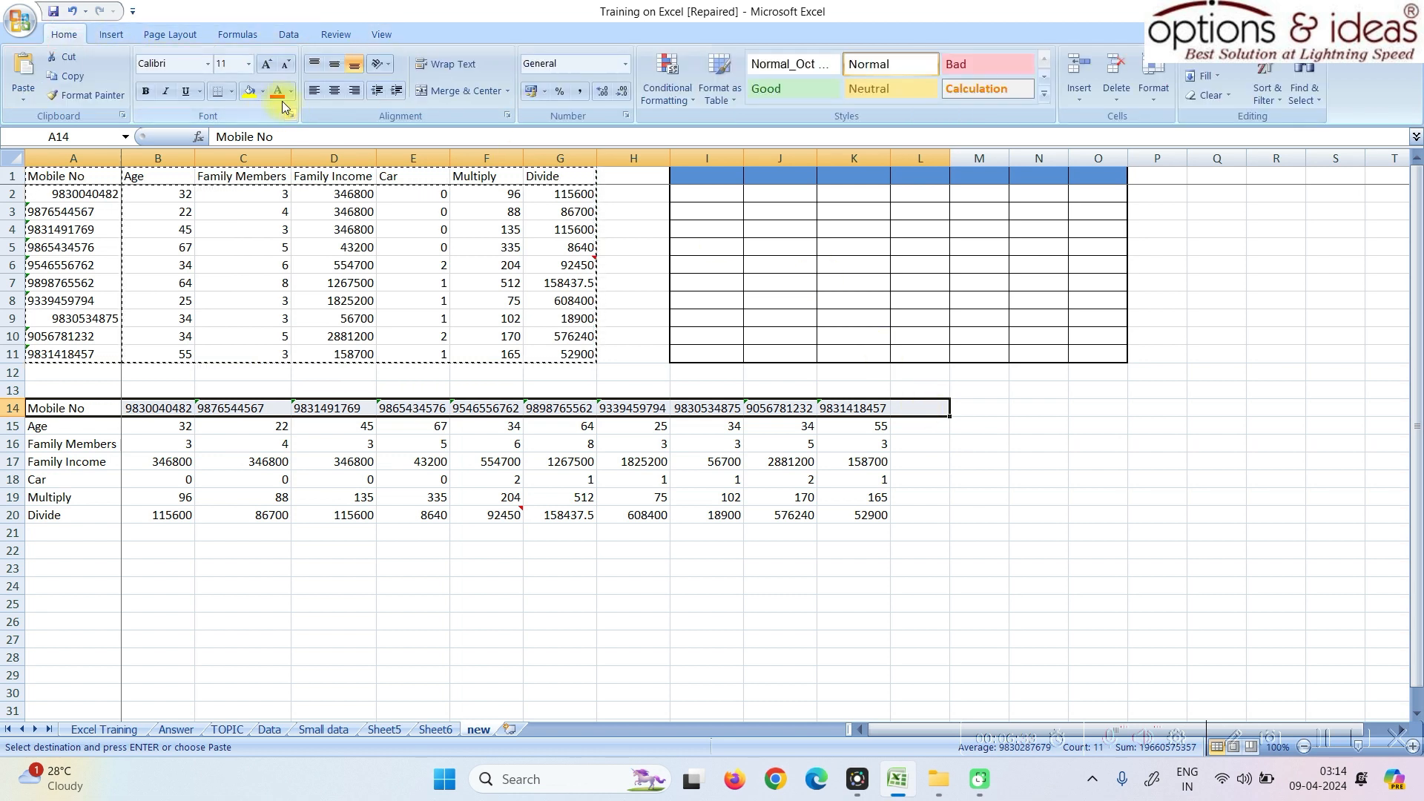
pyautogui.click(248, 92)
pyautogui.moveTo(111, 176); pyautogui.dragTo(74, 353)
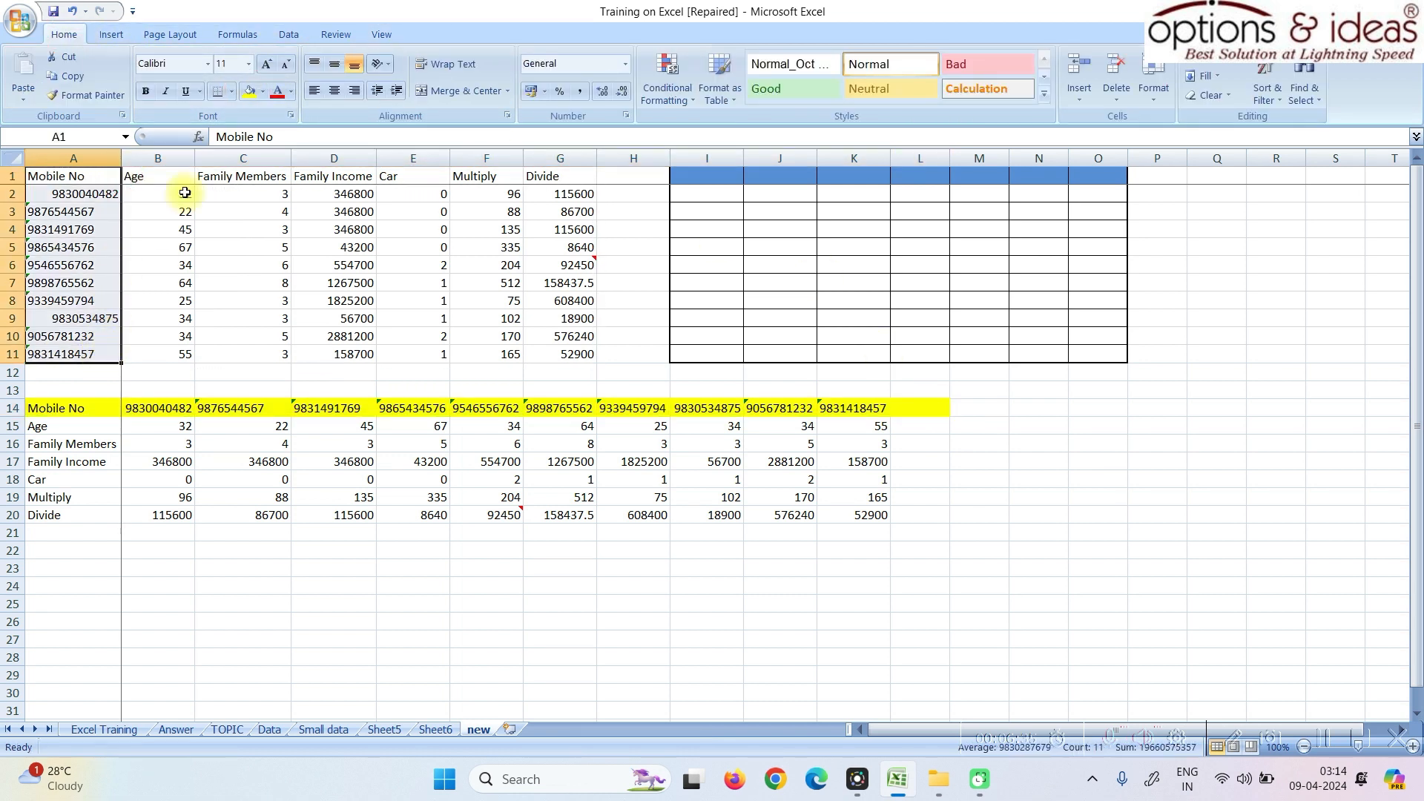
pyautogui.click(246, 93)
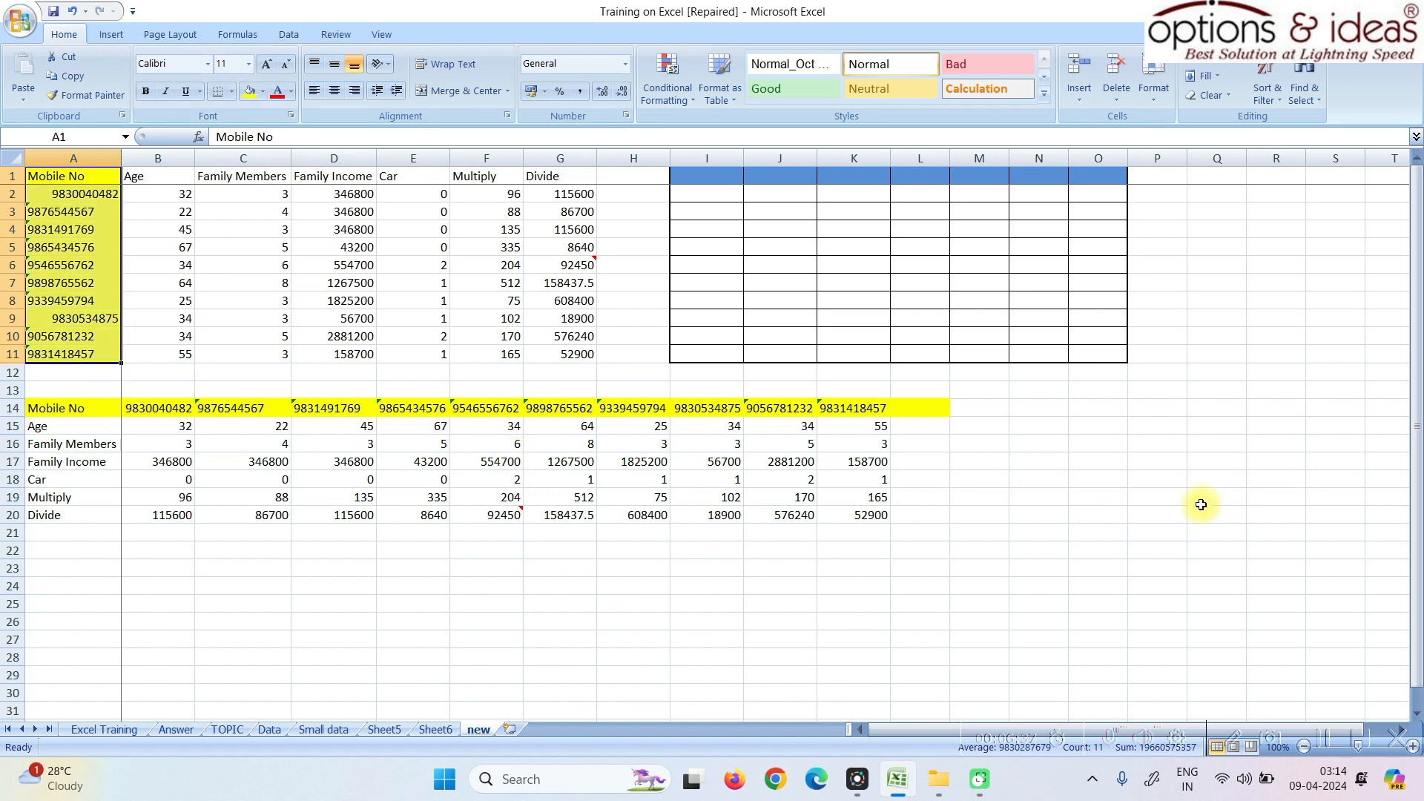
# Step: Compare the original Age column and header row with the Age, Family Members and Family Income rows of the transposed table
pyautogui.moveTo(157, 176); pyautogui.dragTo(157, 354)
pyautogui.moveTo(92, 430); pyautogui.dragTo(920, 445)
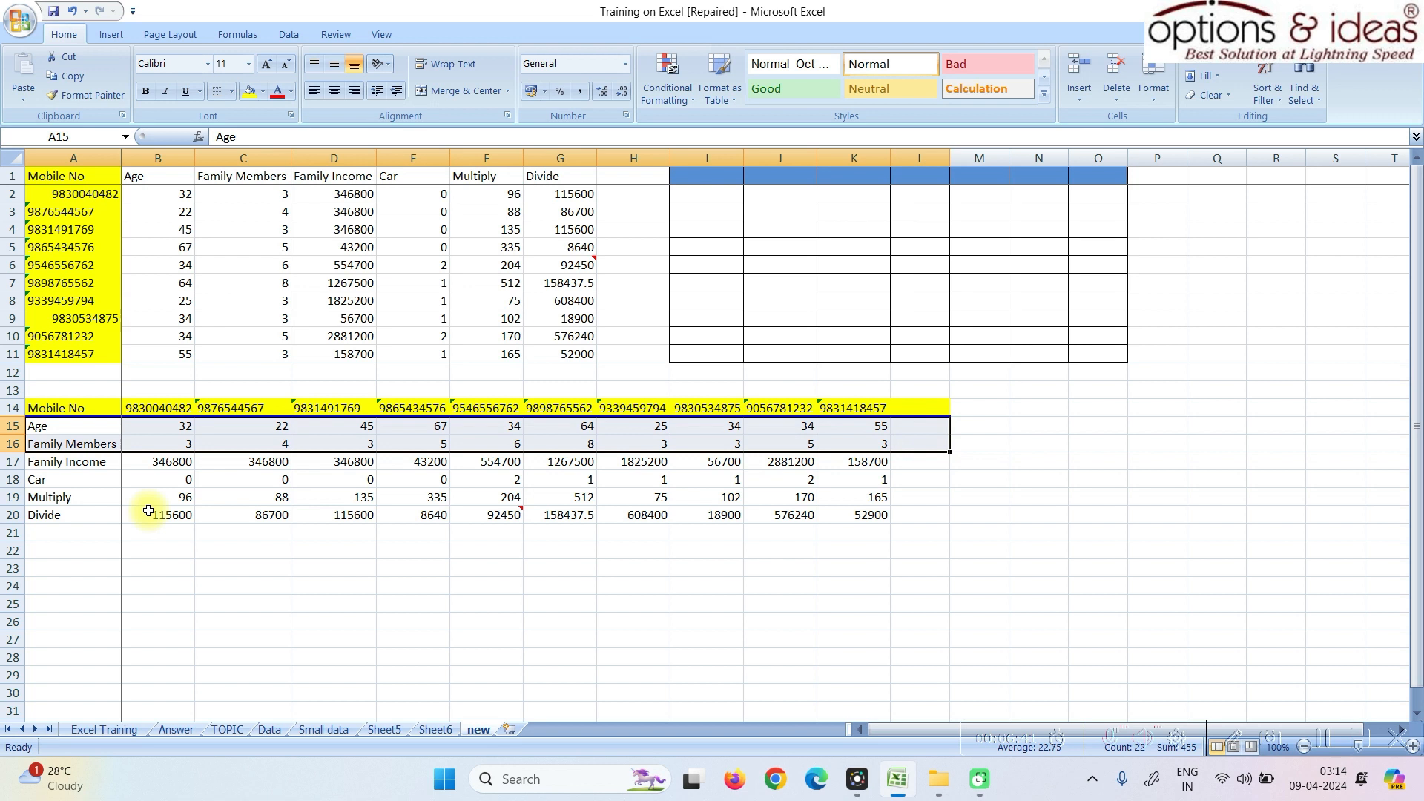
pyautogui.click(78, 457)
pyautogui.click(12, 176)
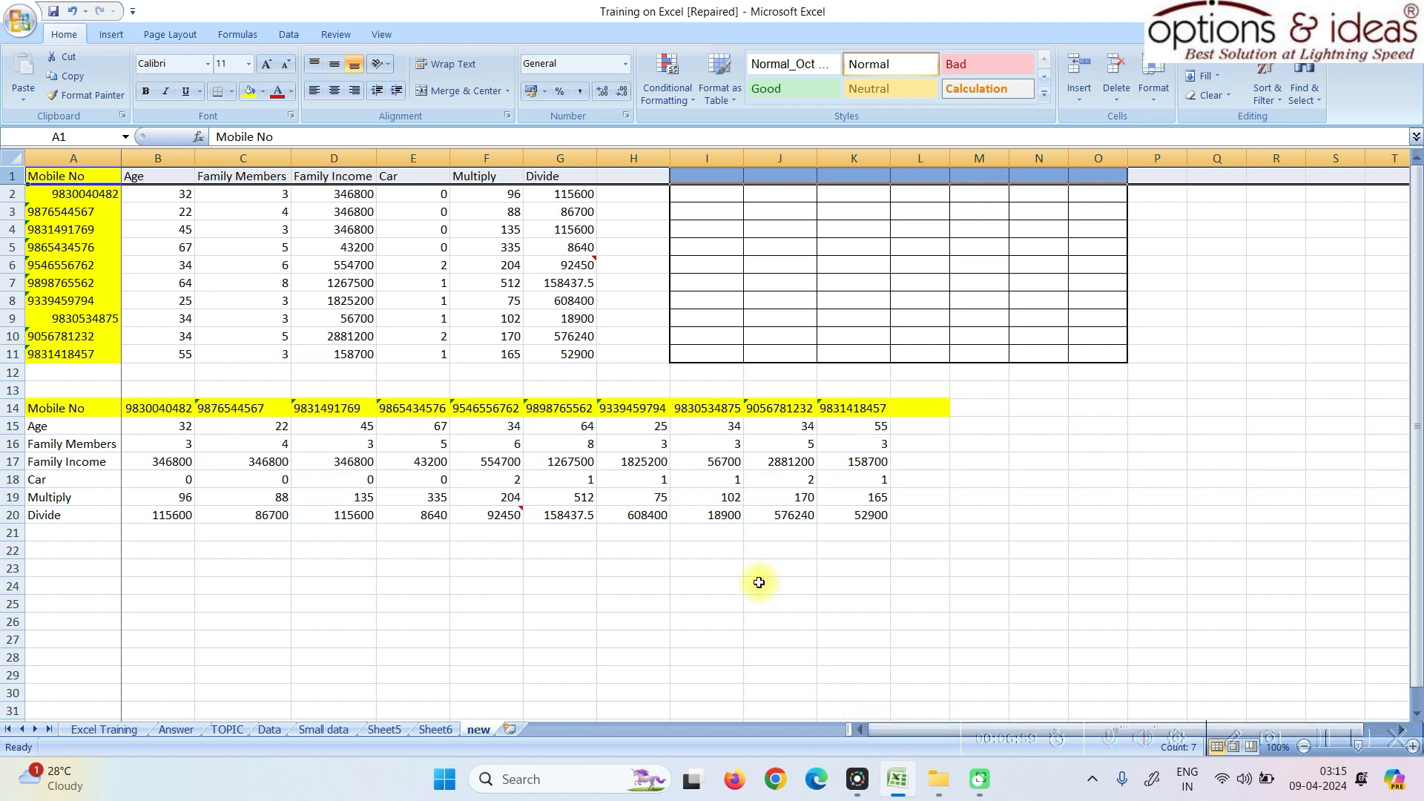
pyautogui.rightClick(330, 570)
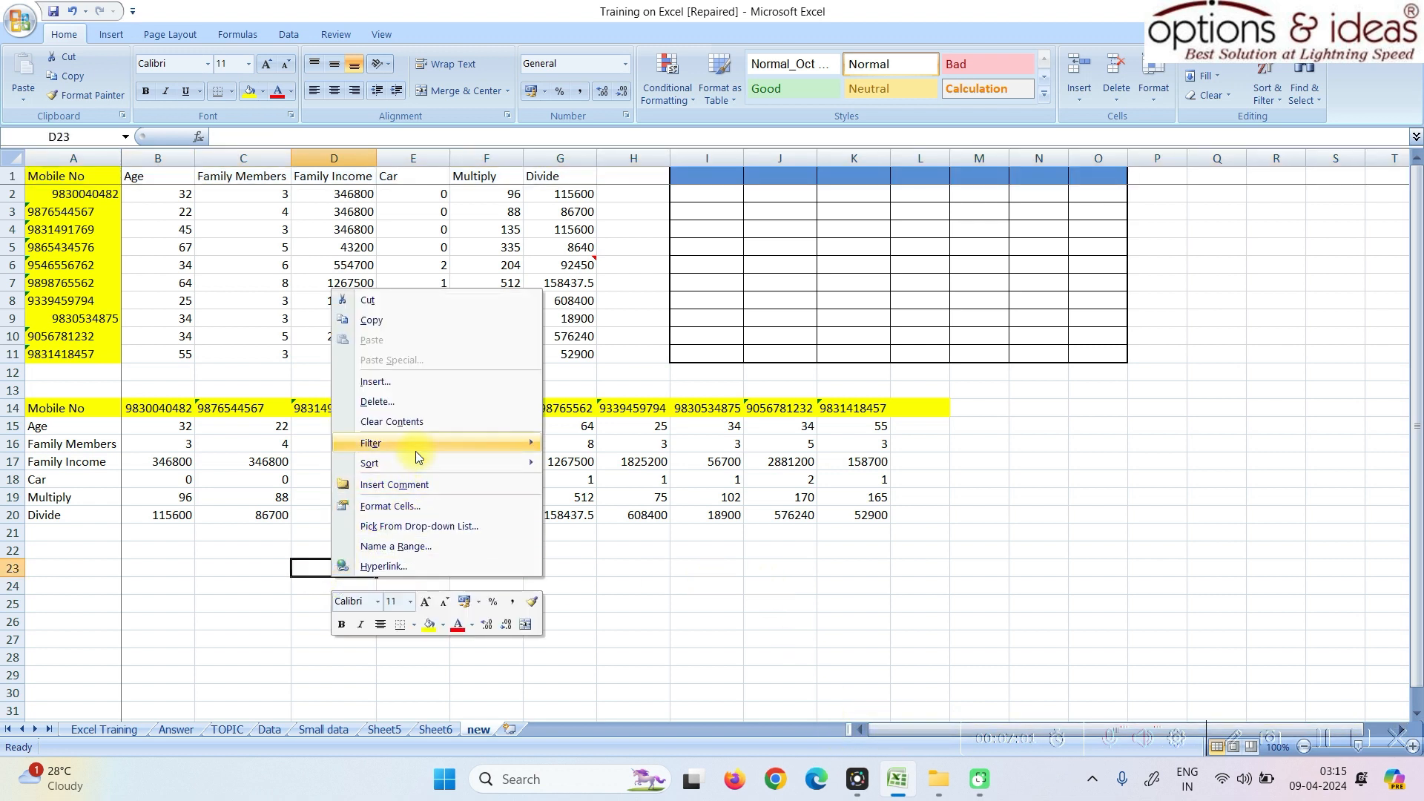
pyautogui.click(229, 520)
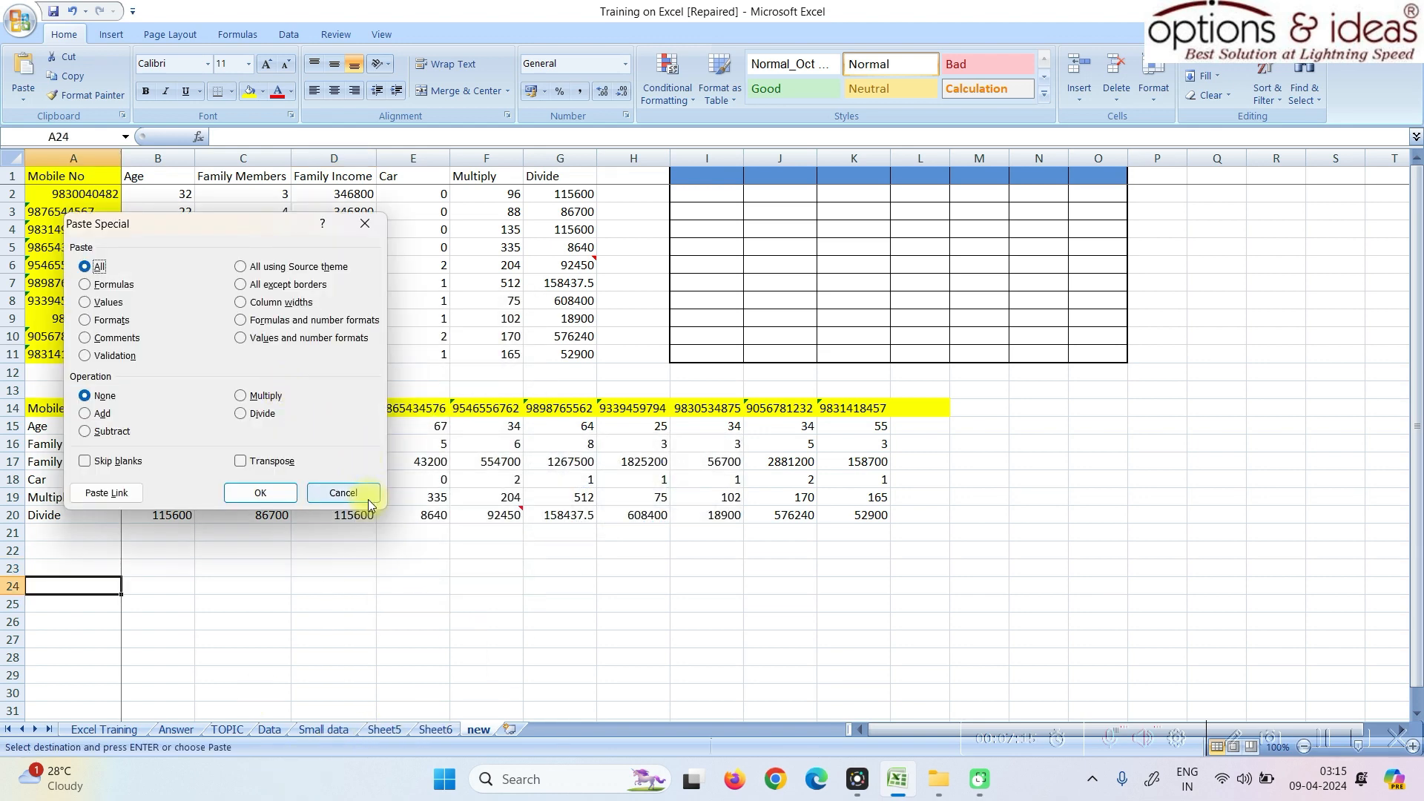
pyautogui.click(368, 500)
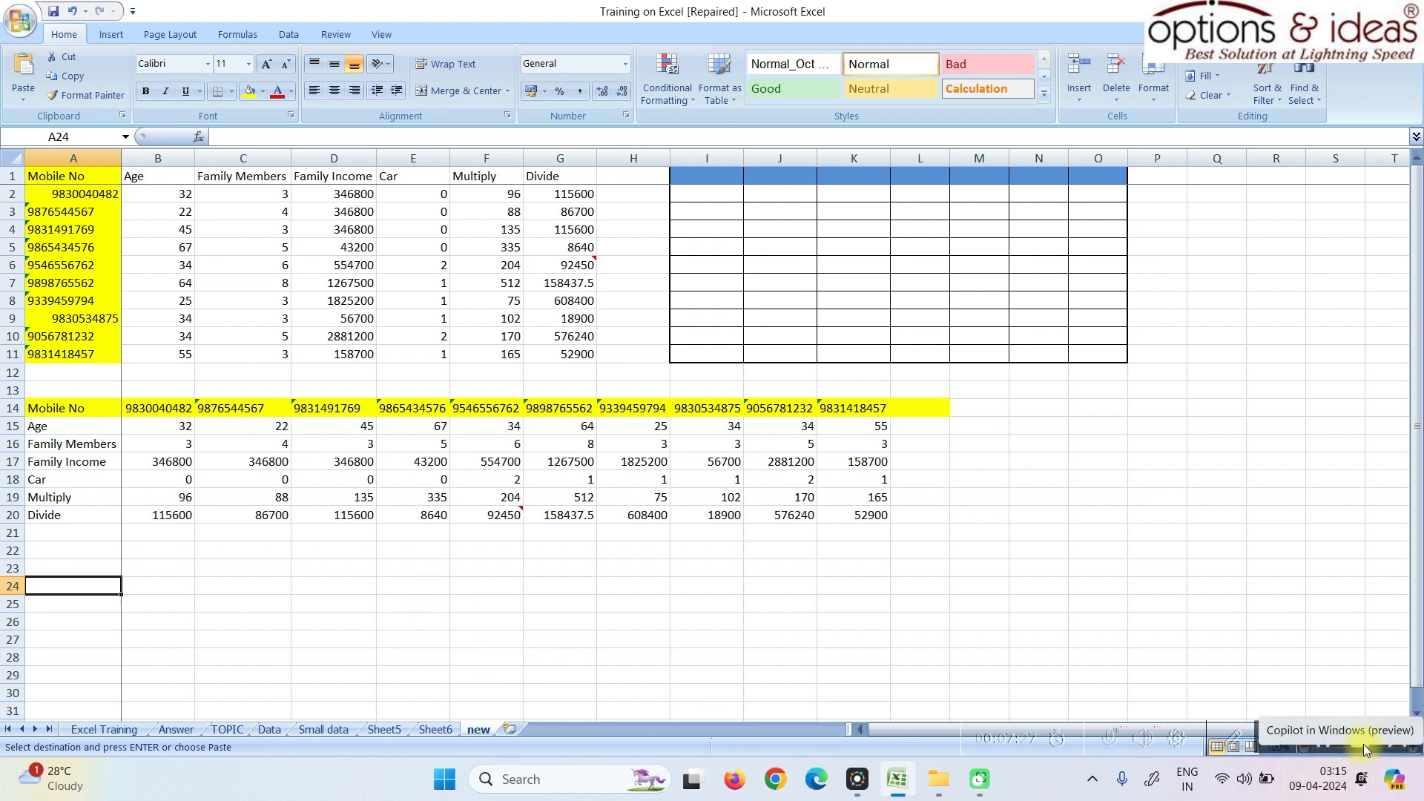
# Step: Handwrite "Thanks a lot" in red with the Ballpoint Pen across the upper rows of the blank Sheet5
pyautogui.click(433, 730)
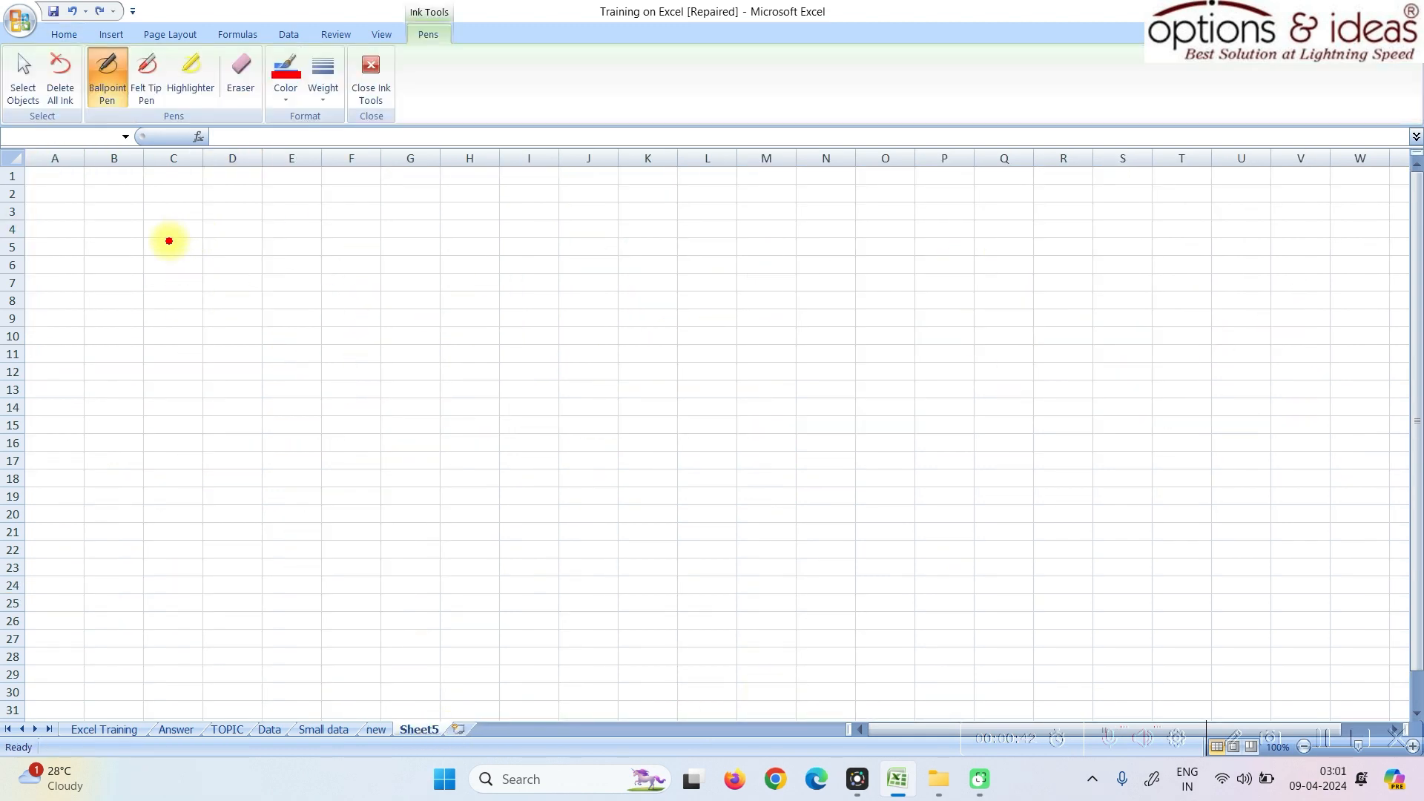
pyautogui.moveTo(162, 225); pyautogui.dragTo(180, 365)
pyautogui.moveTo(110, 267); pyautogui.dragTo(236, 191)
pyautogui.moveTo(206, 271)
pyautogui.mouseDown()
pyautogui.moveTo(311, 305)
pyautogui.moveTo(483, 296)
pyautogui.mouseUp()
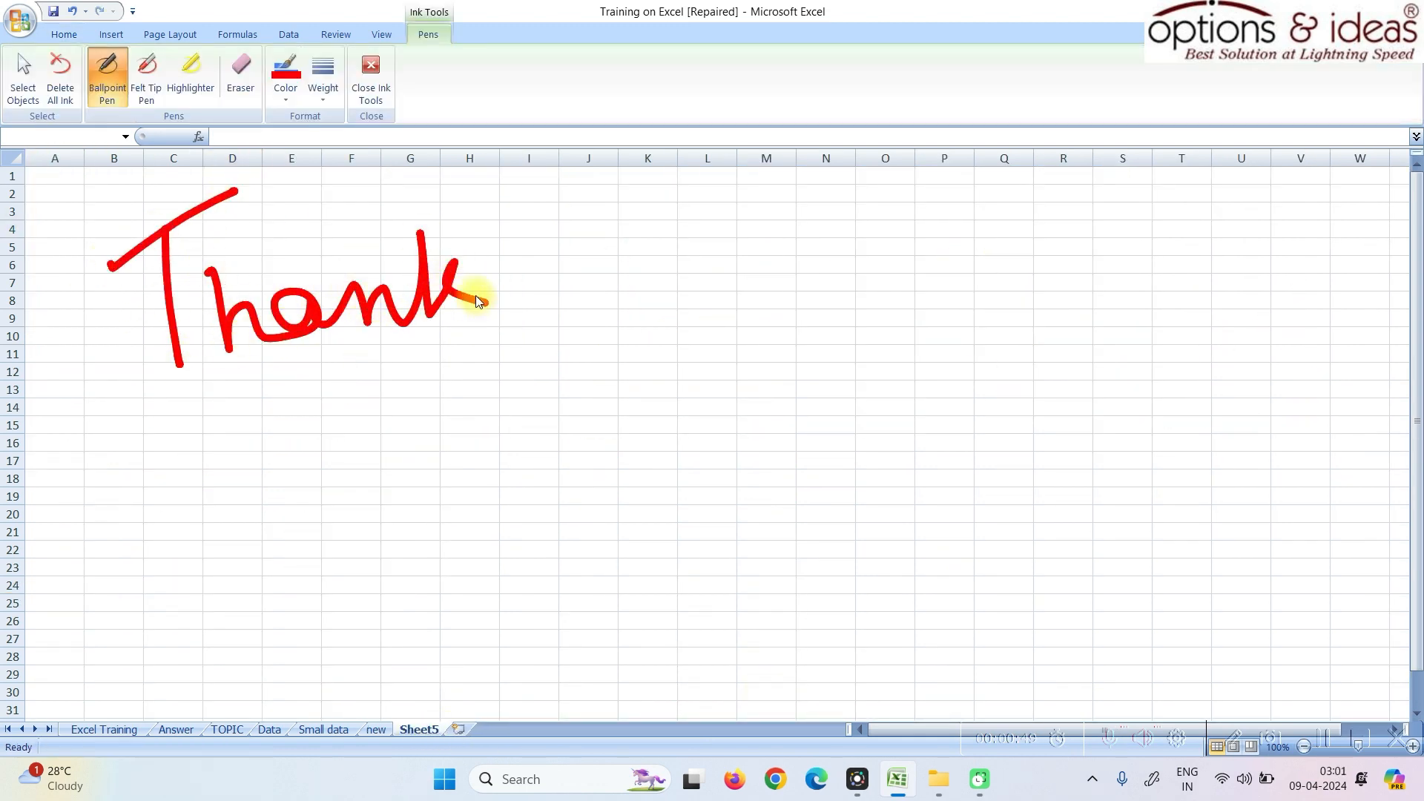
pyautogui.moveTo(513, 239); pyautogui.dragTo(507, 310)
pyautogui.moveTo(649, 256); pyautogui.dragTo(653, 293)
pyautogui.moveTo(681, 318)
pyautogui.mouseDown()
pyautogui.moveTo(724, 216)
pyautogui.moveTo(814, 312)
pyautogui.mouseUp()
pyautogui.moveTo(768, 238); pyautogui.dragTo(847, 231)
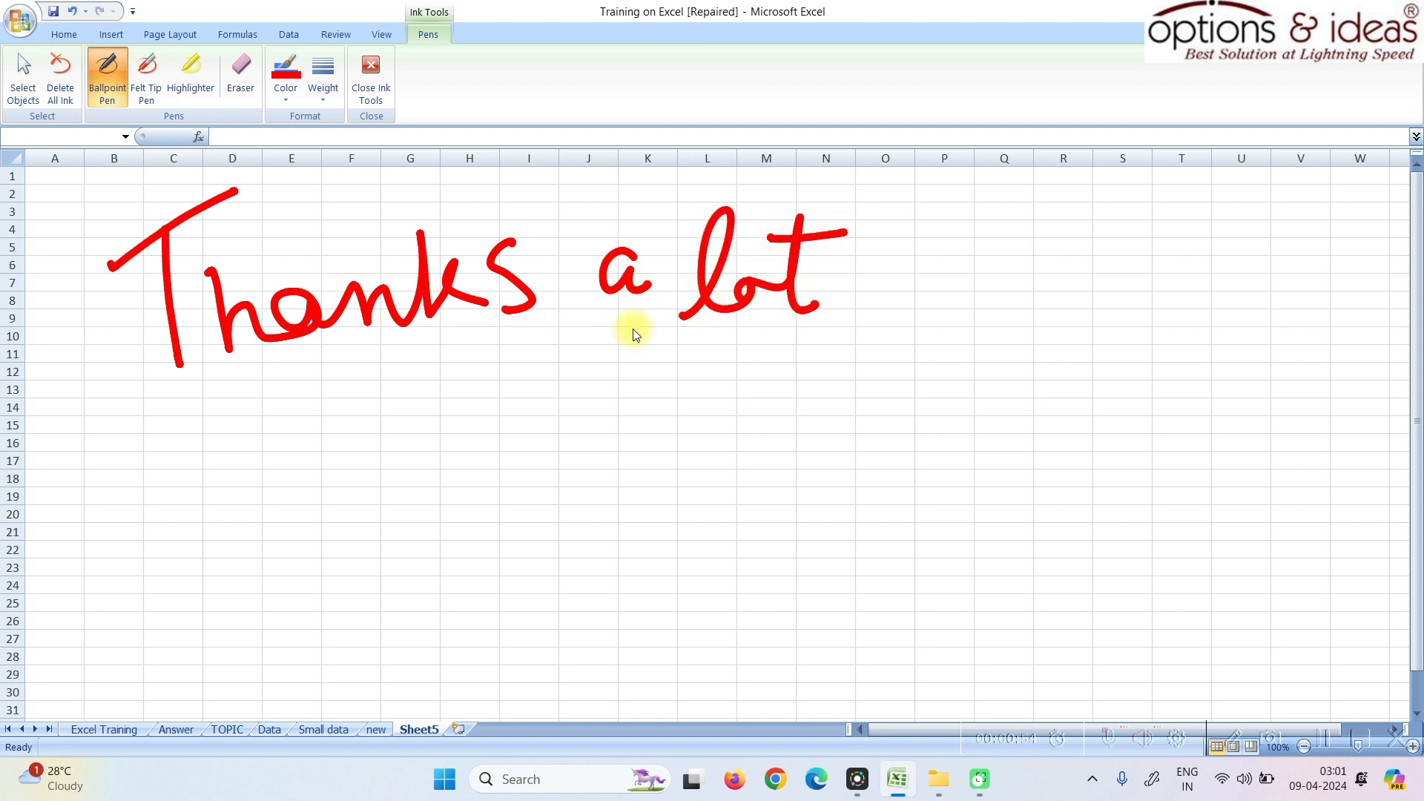